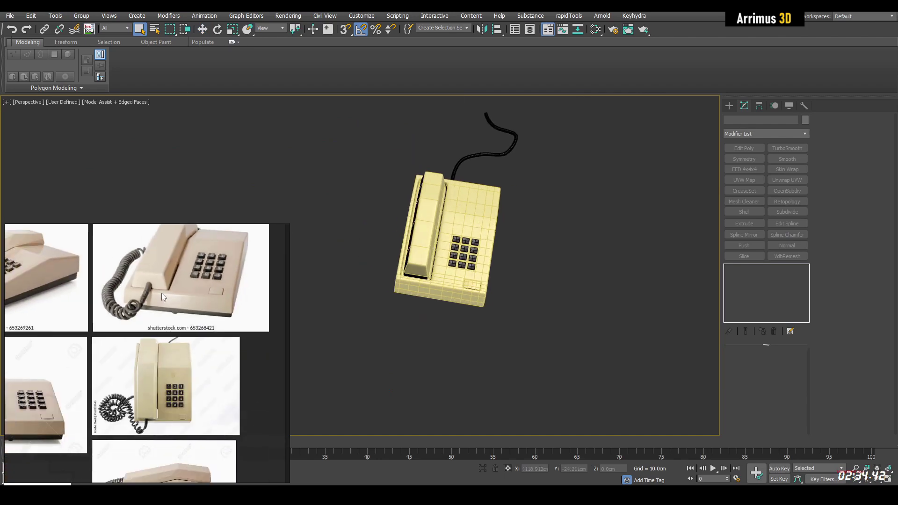
Step: Examine the reference photos for how the coiled cord leaves the handset and loops around to the phone body
scroll(149, 345, up, 3)
scroll(151, 402, up, 4)
middle_drag(151, 403, 263, 388)
scroll(259, 388, down, 6)
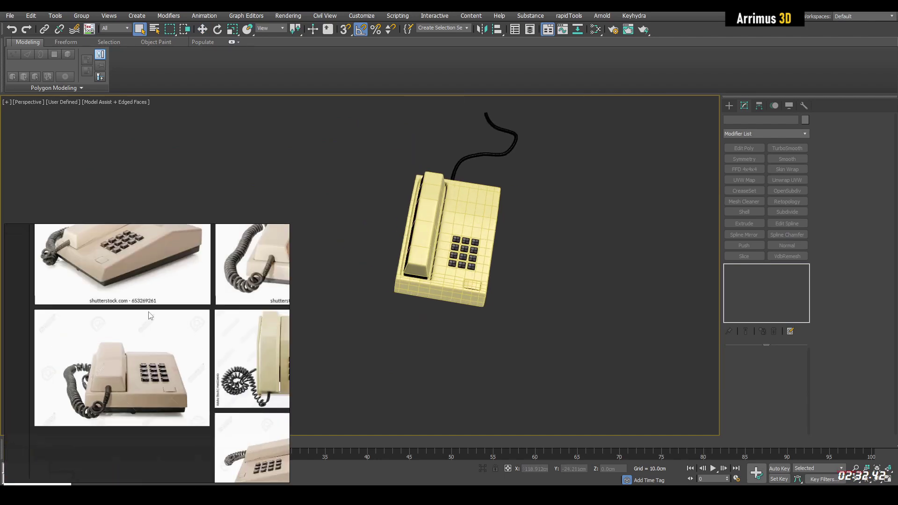
middle_drag(66, 261, 139, 344)
scroll(140, 344, up, 2)
scroll(139, 344, up, 2)
middle_drag(236, 305, 134, 93)
scroll(183, 301, down, 3)
scroll(113, 364, up, 3)
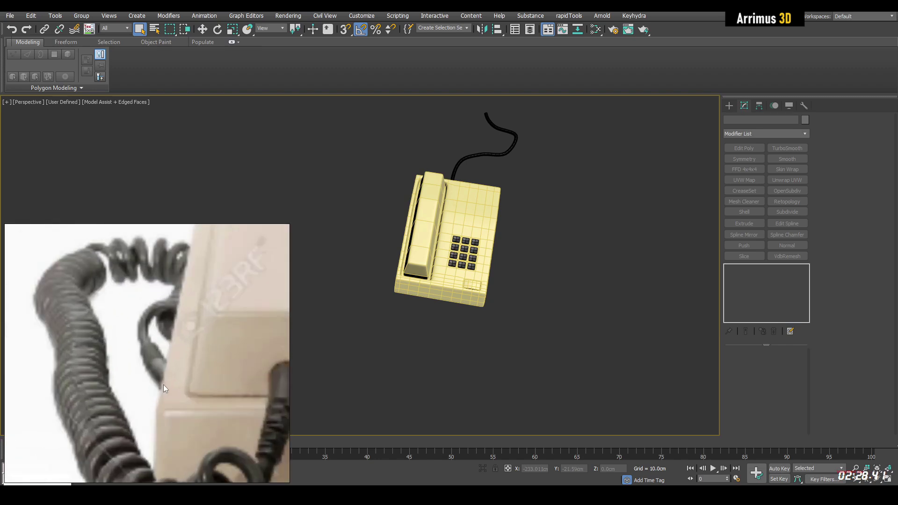
scroll(195, 350, down, 6)
middle_drag(276, 328, 108, 373)
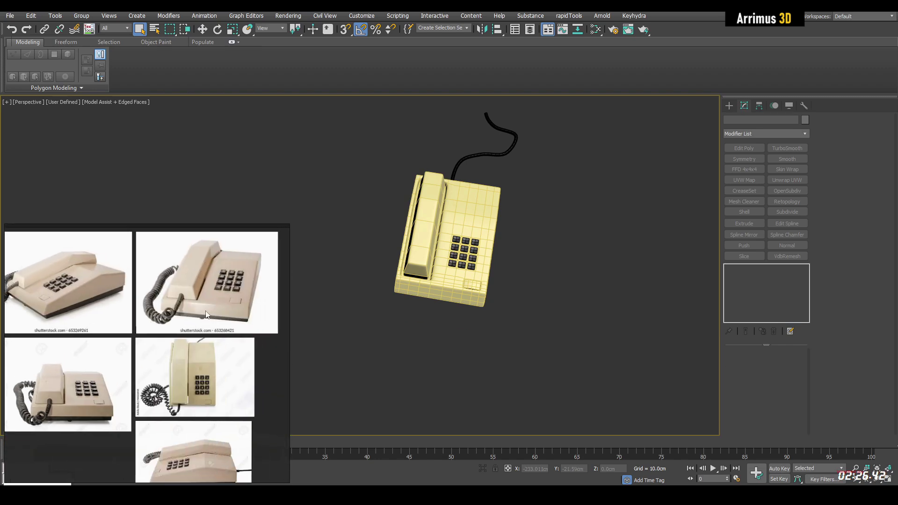
Step: Start a Line spline at the handset's front end, curving out in front of the phone and back along its handset side
alt+middle_drag(396, 315, 442, 313)
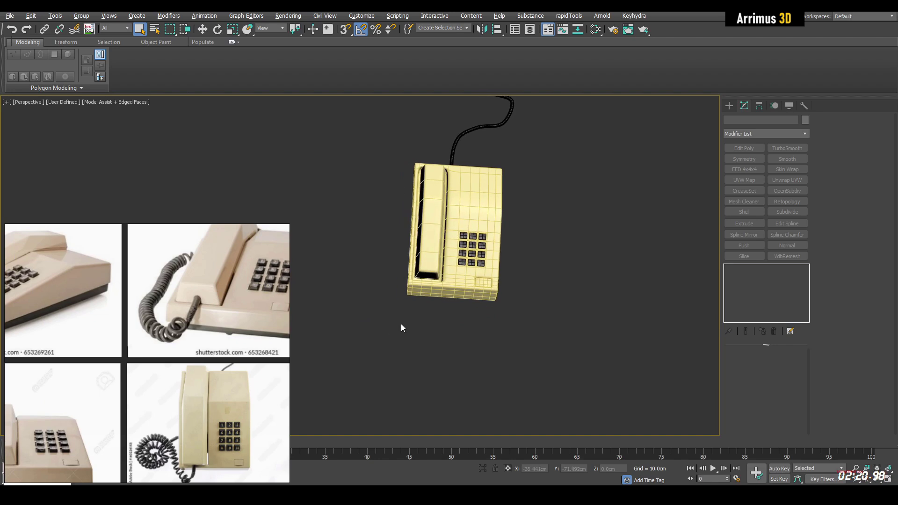
key(l)
middle_drag(443, 313, 461, 341)
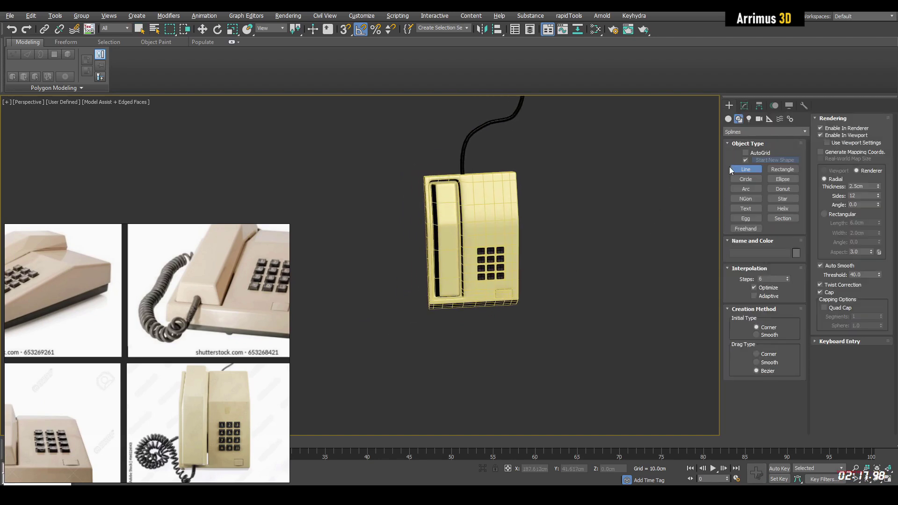
right_click(624, 187)
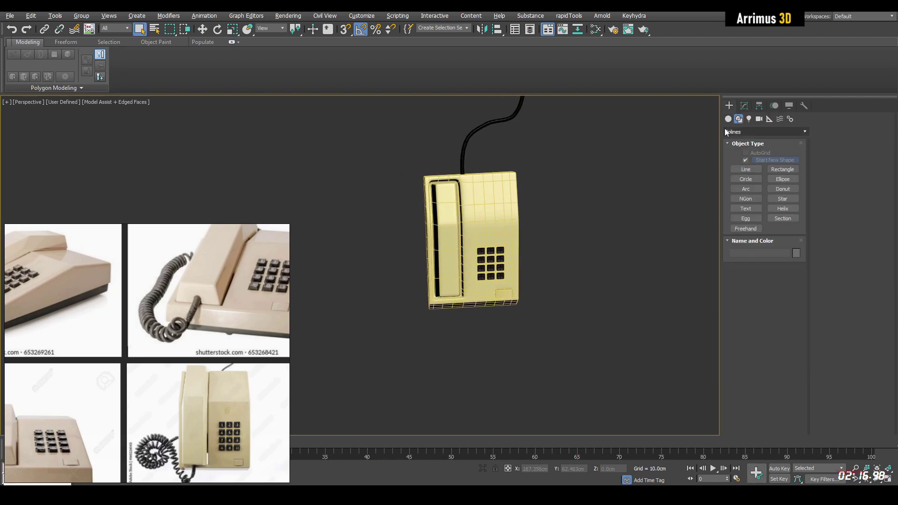
click(754, 170)
scroll(222, 273, down, 3)
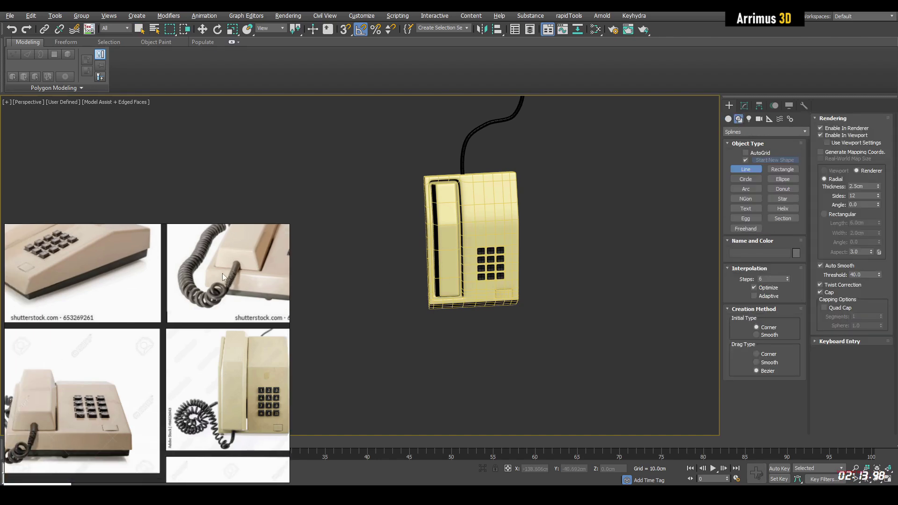
scroll(219, 321, up, 3)
scroll(463, 305, up, 8)
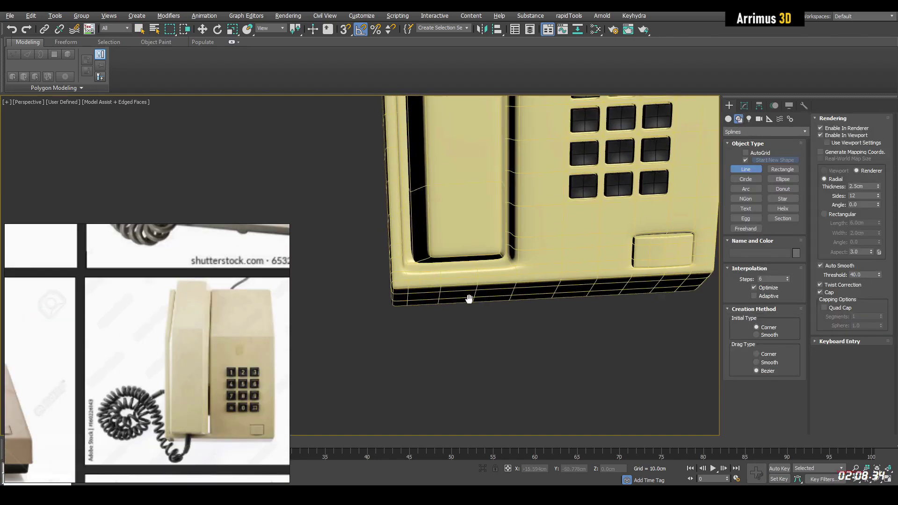
scroll(463, 304, down, 2)
alt+middle_drag(464, 305, 466, 284)
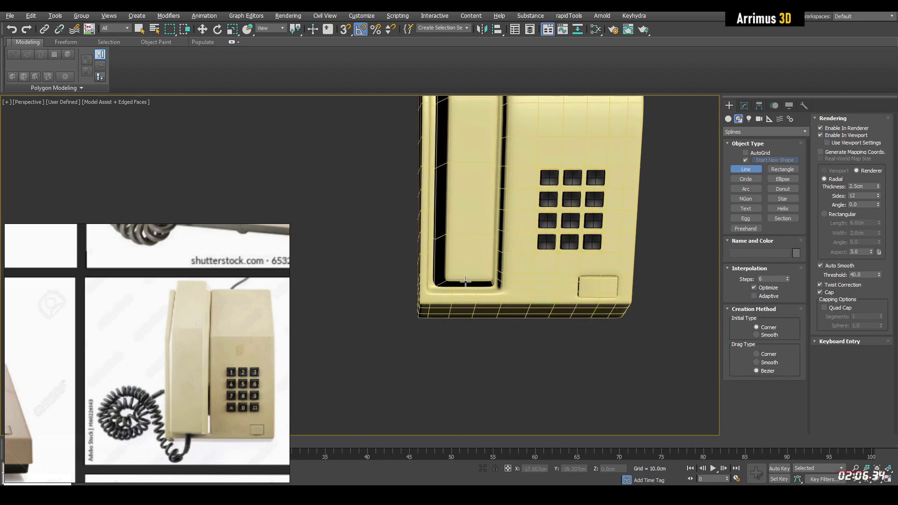
click(500, 292)
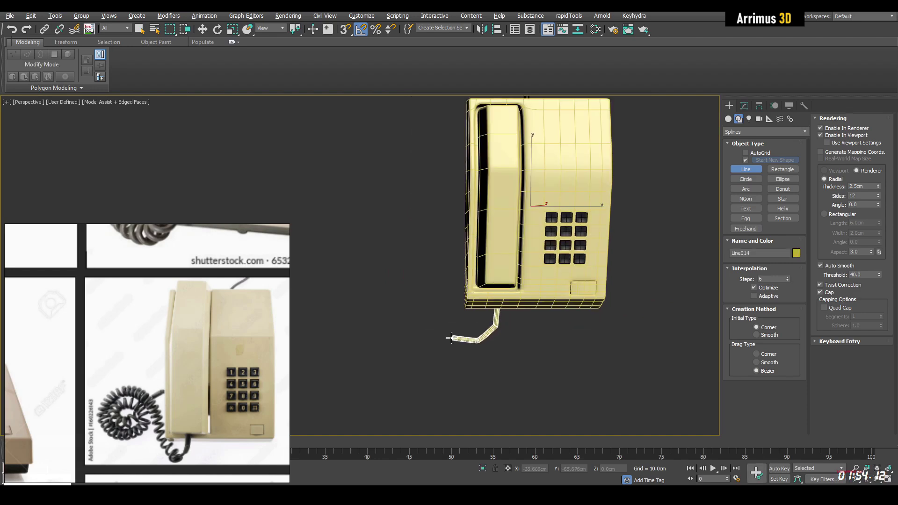
click(436, 333)
click(423, 289)
click(405, 213)
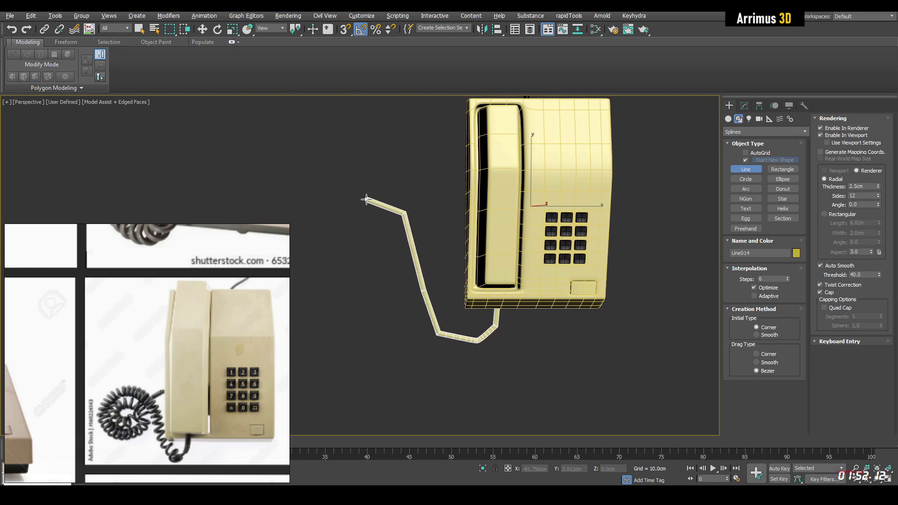
Step: Continue the spline through two nested loops beside the phone and end it at the side of the phone body
click(351, 196)
click(314, 245)
click(332, 295)
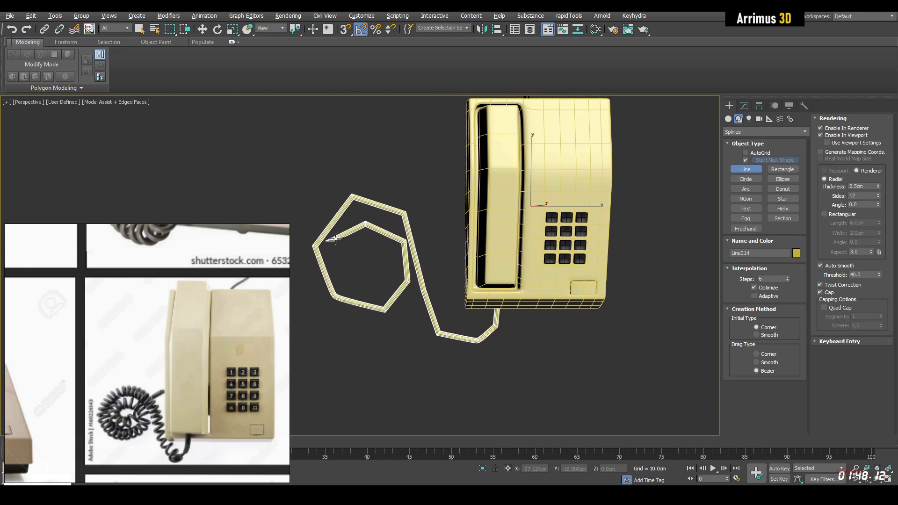
click(342, 277)
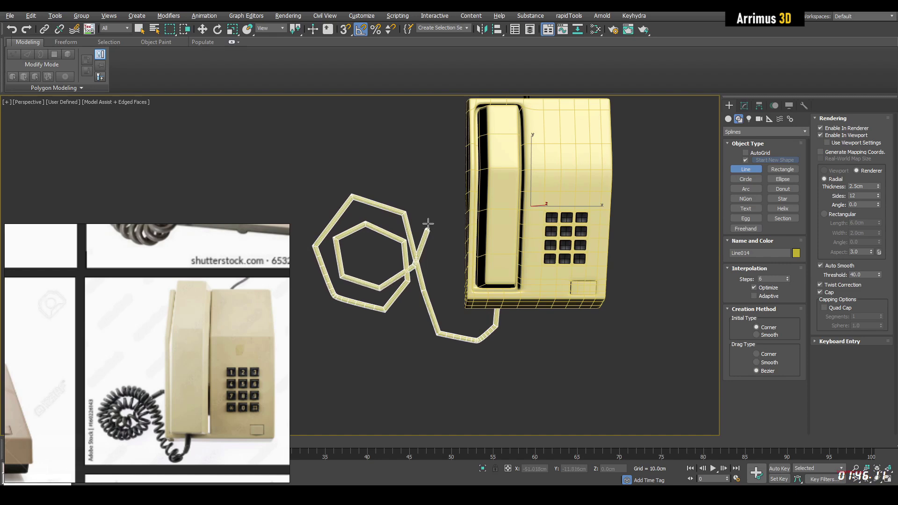
click(474, 178)
right_click(497, 208)
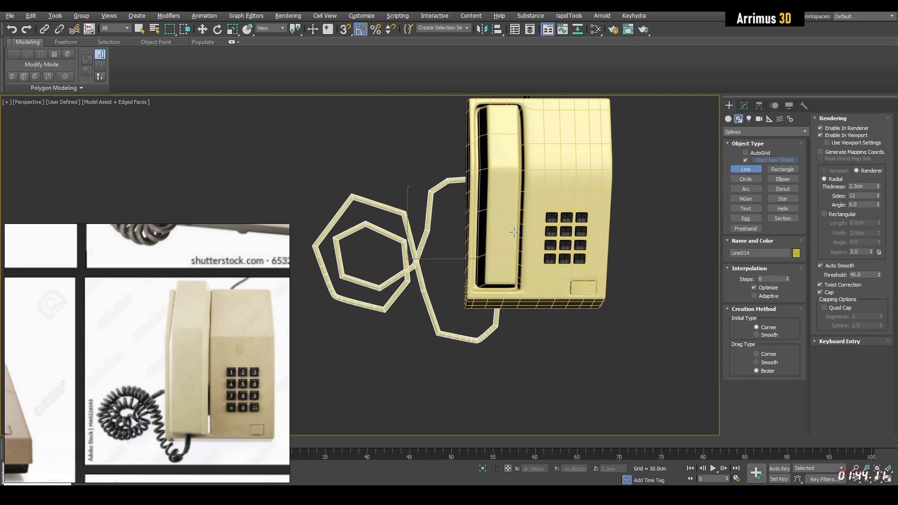
Step: Convert the cord spline's vertices to Smooth
alt+middle_drag(523, 313, 528, 234)
right_click(531, 272)
key(w)
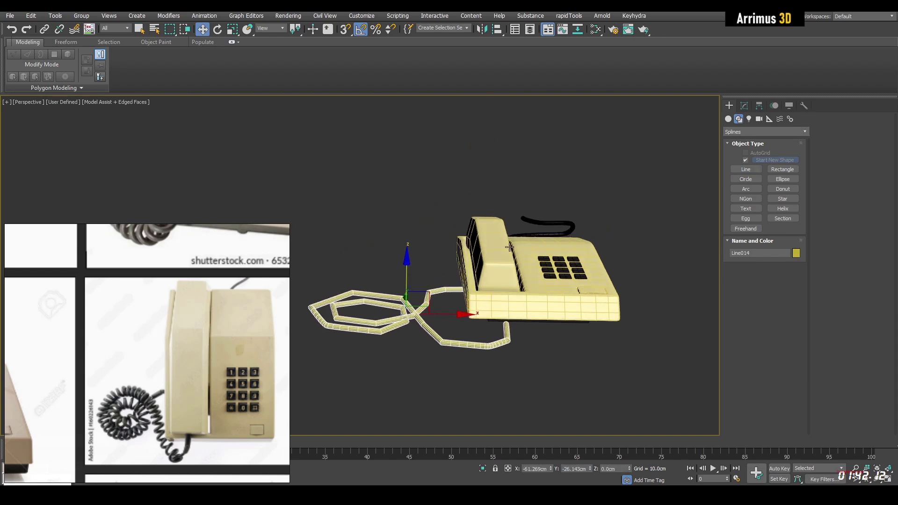
key(1)
middle_drag(529, 268, 483, 275)
middle_drag(484, 275, 584, 273)
right_click(531, 250)
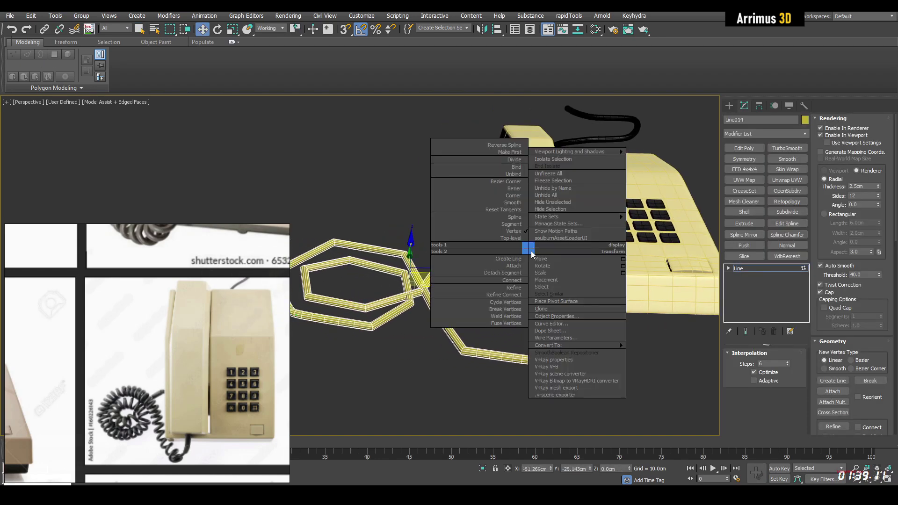
click(512, 202)
Step: Raise the cord's starting vertex to about 21 cm so it meets the handset's front end as in the reference
alt+middle_drag(531, 269, 508, 289)
click(517, 322)
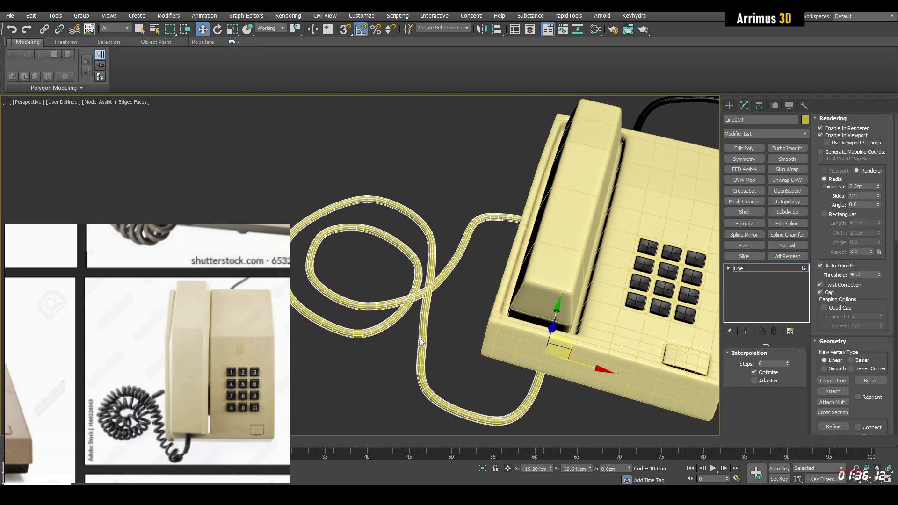
alt+middle_drag(518, 321, 487, 327)
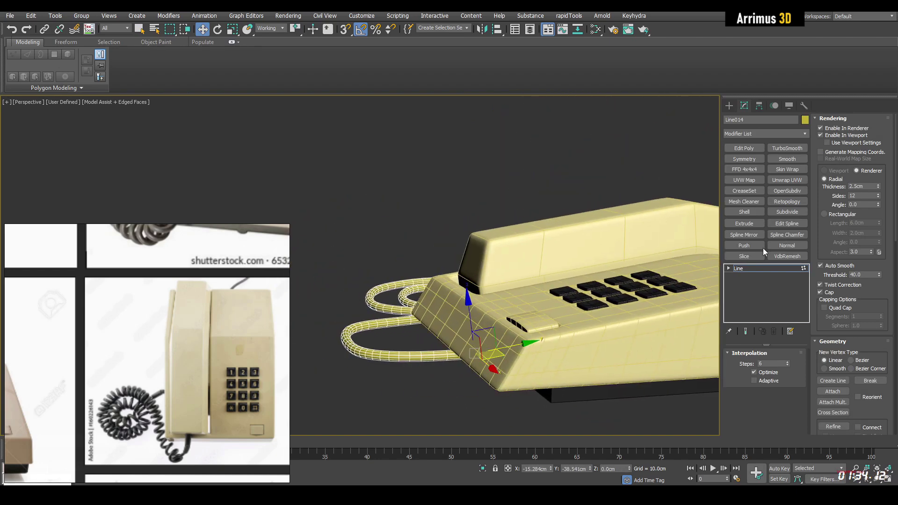
drag(487, 326, 490, 243)
scroll(260, 238, down, 4)
scroll(103, 328, up, 6)
scroll(105, 332, up, 2)
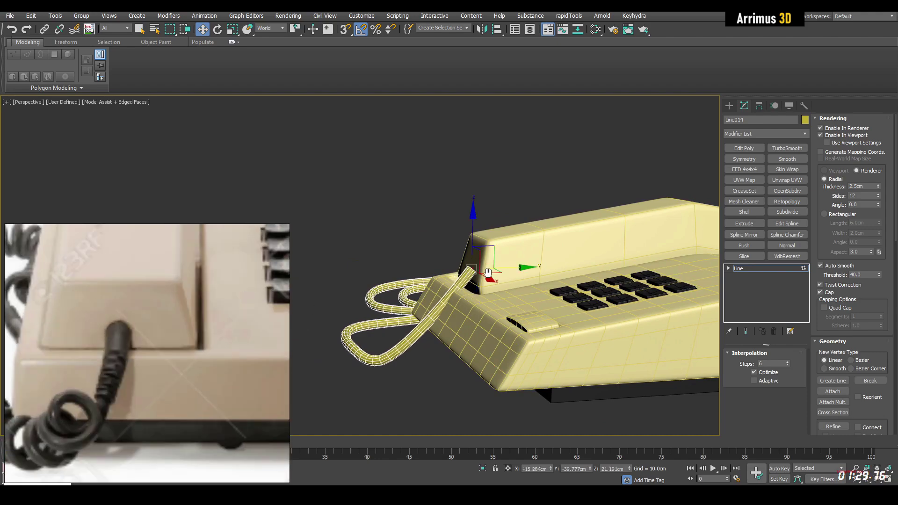
scroll(491, 270, up, 5)
scroll(486, 237, down, 3)
drag(481, 209, 486, 208)
Step: Shift the cord's starting vertex sideways towards the middle of the handset's front face
alt+middle_drag(486, 208, 467, 248)
click(535, 371)
key(1)
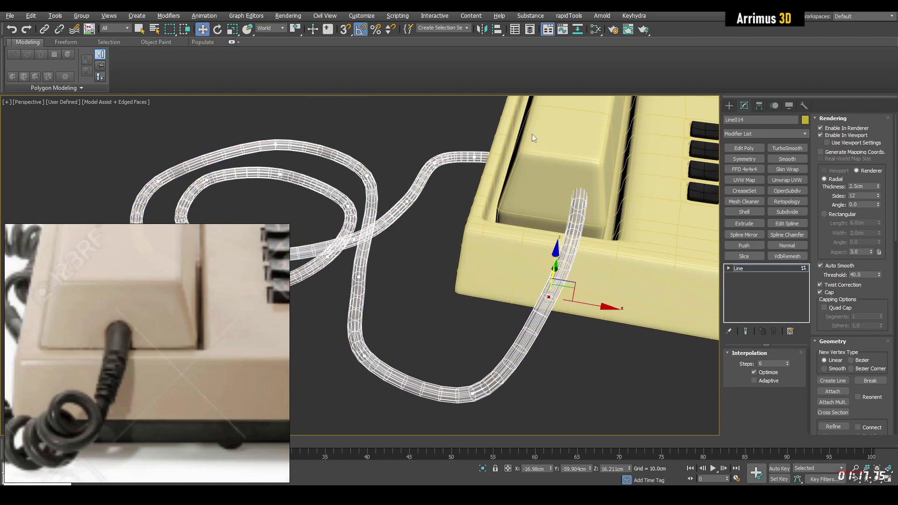
drag(532, 134, 629, 281)
alt+middle_drag(629, 281, 678, 268)
drag(591, 225, 570, 225)
Step: Shift the next two cord vertices sideways so the cord drops in a natural curve in front of the phone
click(554, 348)
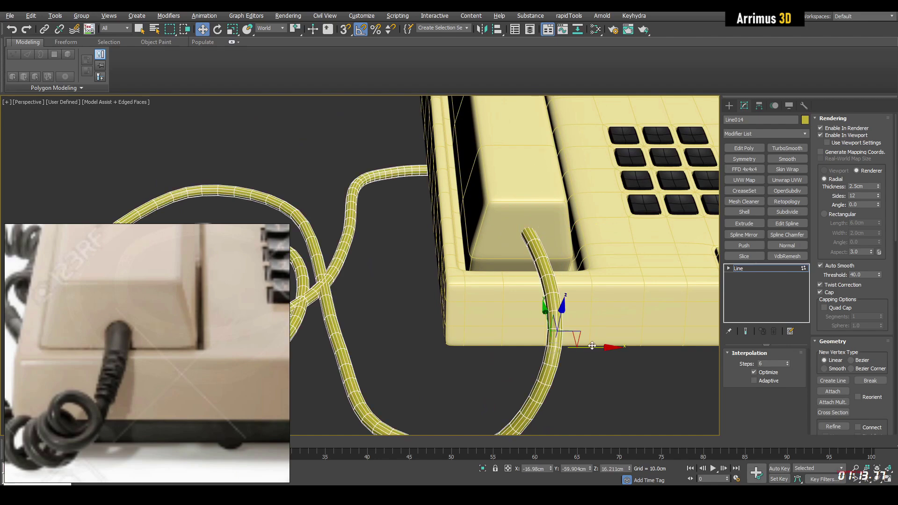
drag(579, 348, 561, 347)
middle_drag(473, 423, 497, 300)
click(517, 318)
drag(561, 318, 553, 317)
alt+middle_drag(553, 318, 512, 322)
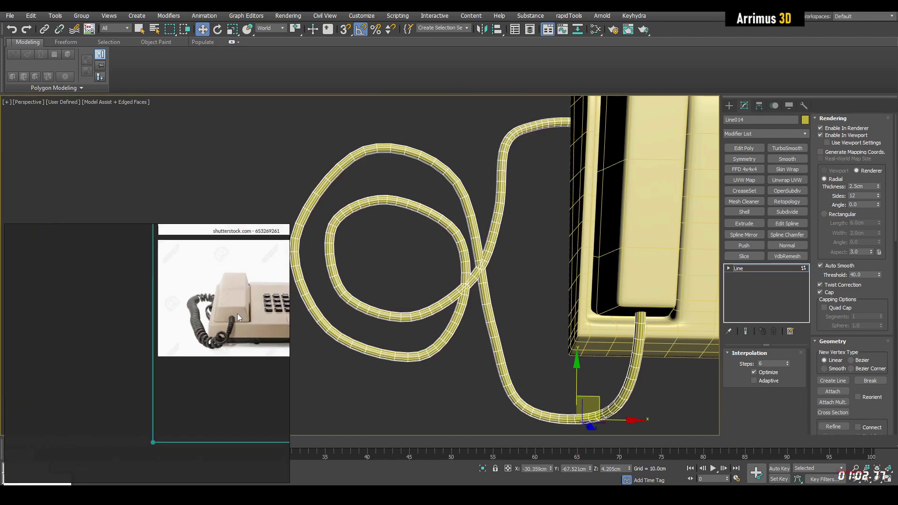
Step: Raise the two outer-loop segments near the crossing so the cord passes over itself as in the reference photo
scroll(237, 317, down, 3)
middle_drag(237, 317, 100, 339)
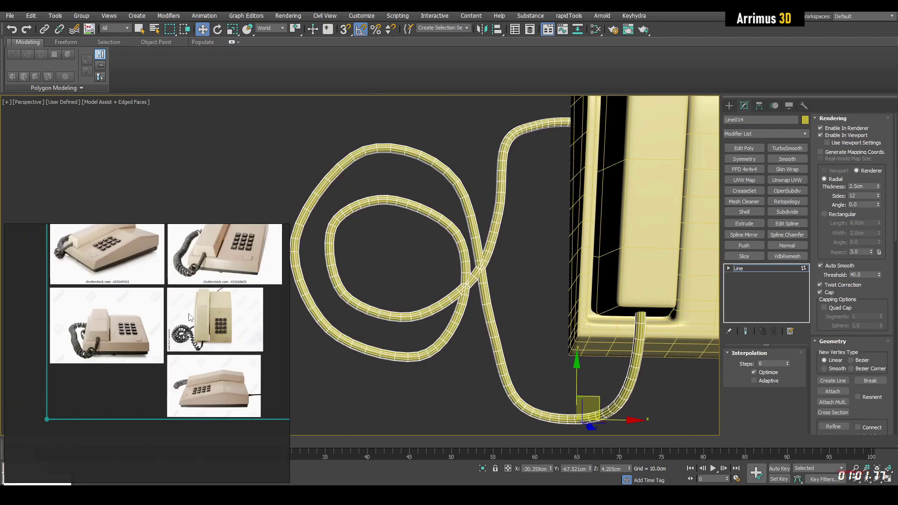
scroll(192, 323, up, 6)
alt+middle_drag(412, 302, 501, 302)
scroll(505, 304, up, 4)
key(alt+x)
key(2)
click(472, 228)
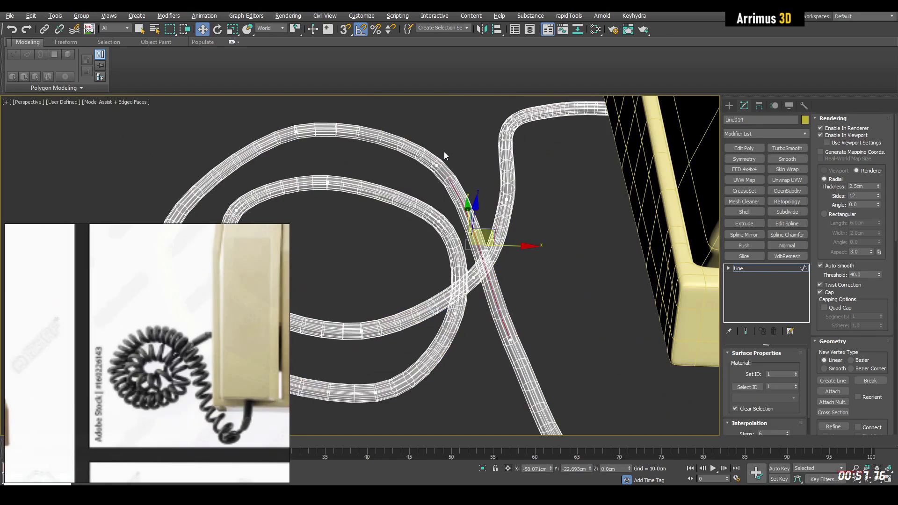
ctrl+click(410, 149)
key(alt+x)
alt+middle_drag(464, 260, 462, 215)
drag(386, 194, 386, 158)
alt+middle_drag(458, 194, 411, 191)
Step: Raise the cord segment leading out of the inner loop to about 4 cm so it clears the strands it crosses
key(1)
key(alt+x)
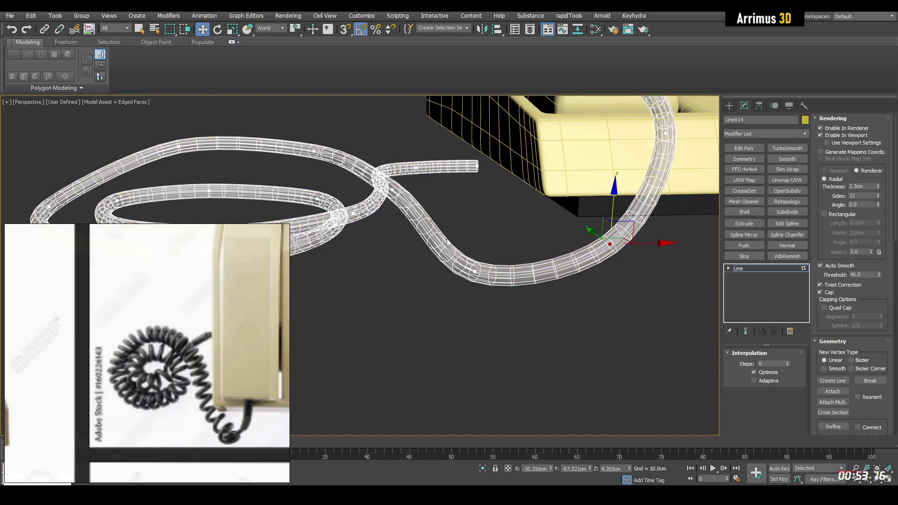
click(476, 270)
key(alt+x)
alt+middle_drag(473, 234, 510, 217)
key(alt+x)
key(2)
click(525, 262)
key(alt+x)
drag(510, 221, 510, 190)
middle_drag(502, 201, 549, 198)
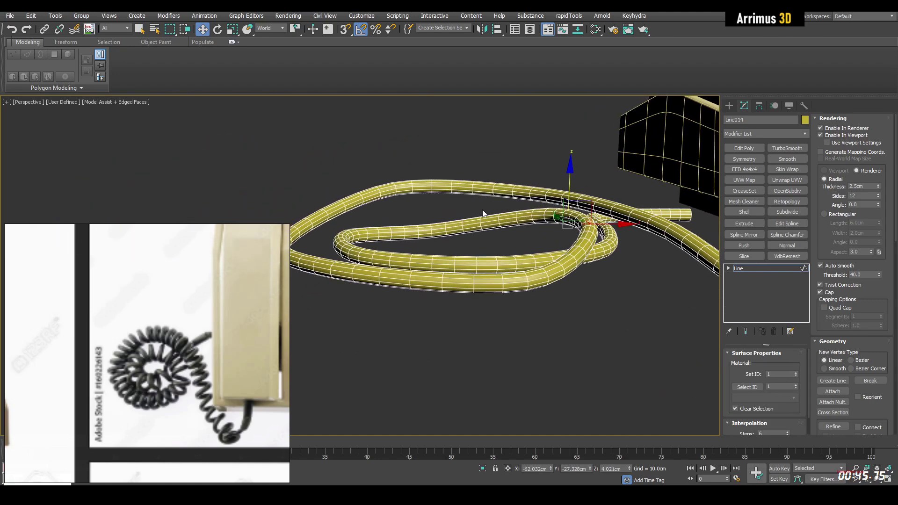
Step: Raise a vertex on the cord's inner loop slightly and deselect it
key(1)
key(alt+x)
click(430, 230)
key(alt+x)
drag(431, 191, 430, 177)
click(526, 282)
alt+middle_drag(527, 282, 510, 255)
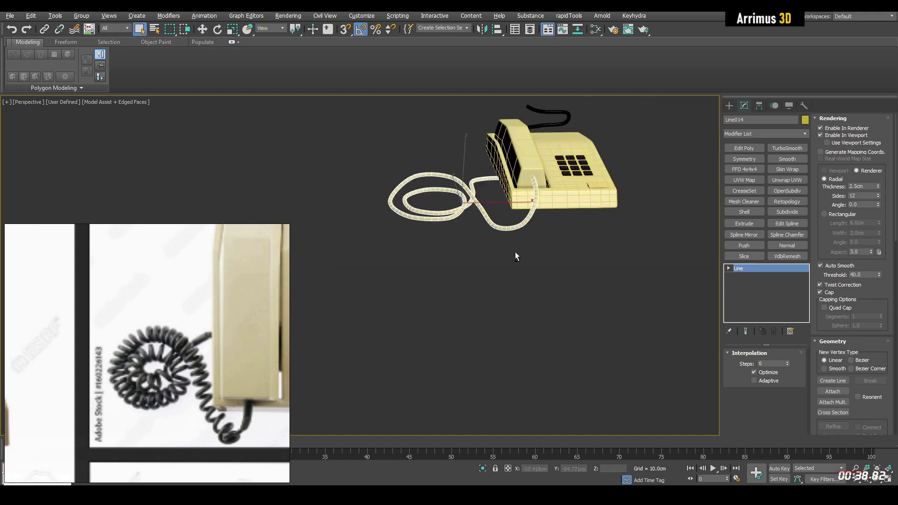
Step: Disable the cord spline's rendering in both the renderer and the viewport
alt+middle_drag(514, 256, 482, 265)
scroll(484, 289, up, 5)
scroll(483, 290, down, 2)
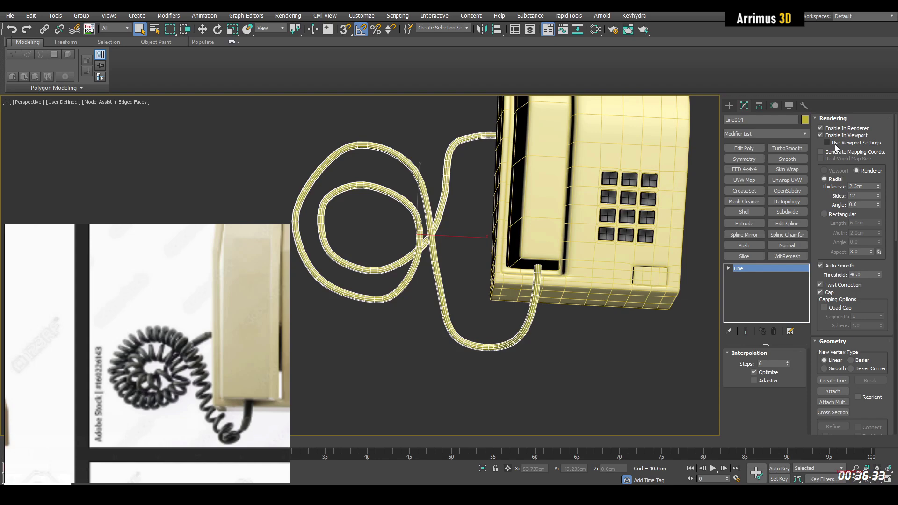
click(842, 135)
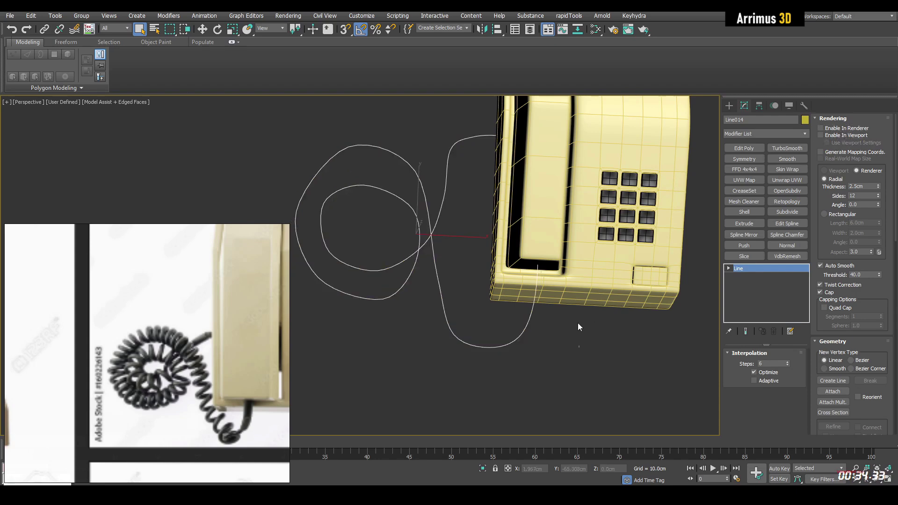
Step: Raise the cord's last segment beside the phone body to about 9.5 cm and deselect the spline
alt+middle_drag(577, 324, 425, 161)
scroll(446, 270, up, 3)
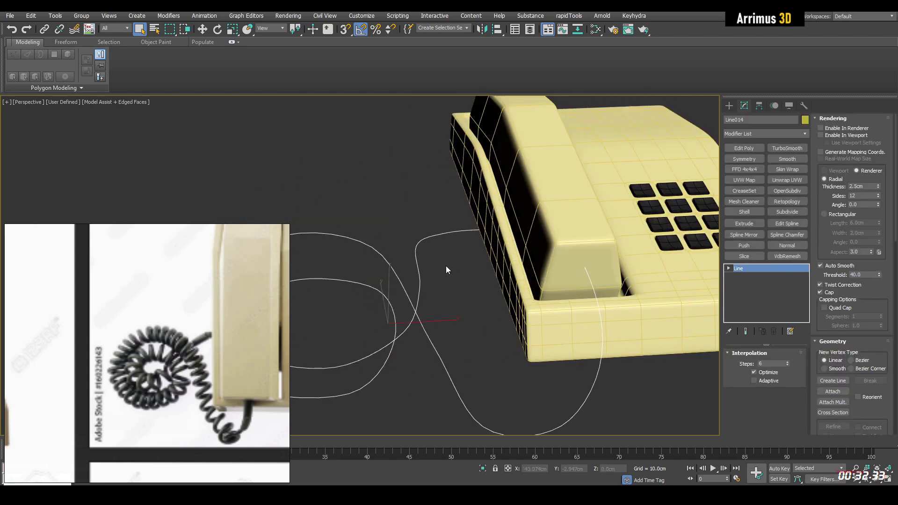
key(1)
alt+middle_drag(447, 269, 472, 224)
key(w)
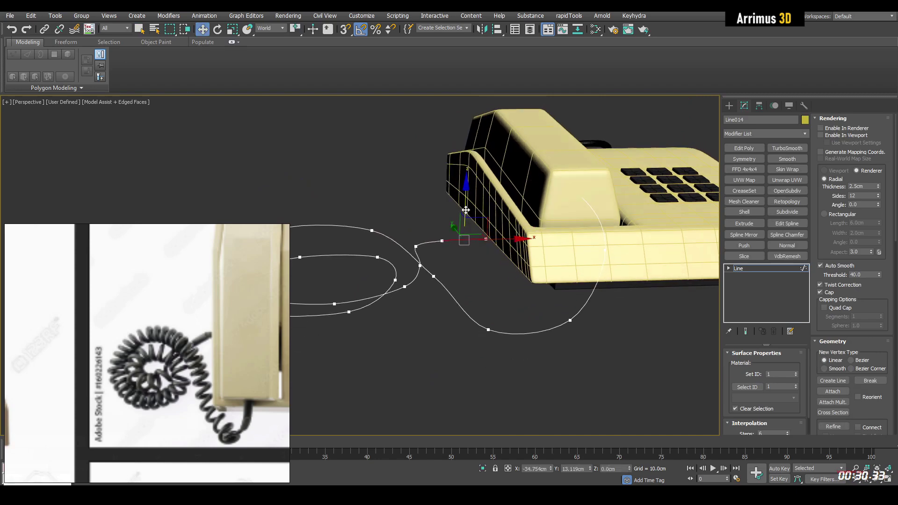
drag(469, 183, 470, 181)
alt+middle_drag(470, 181, 506, 168)
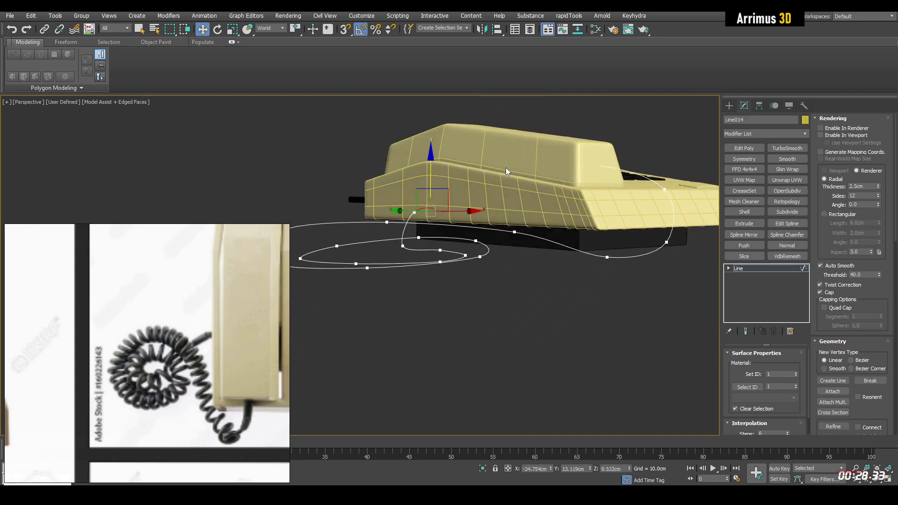
key(1)
click(524, 279)
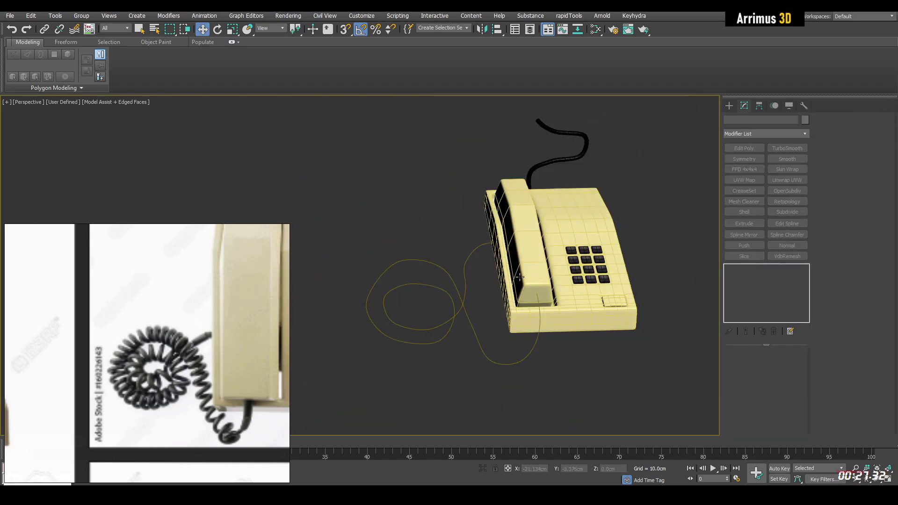
key(q)
mouse_move(467, 262)
alt+middle_down()
mouse_move(481, 263)
mouse_move(481, 273)
alt+middle_up()
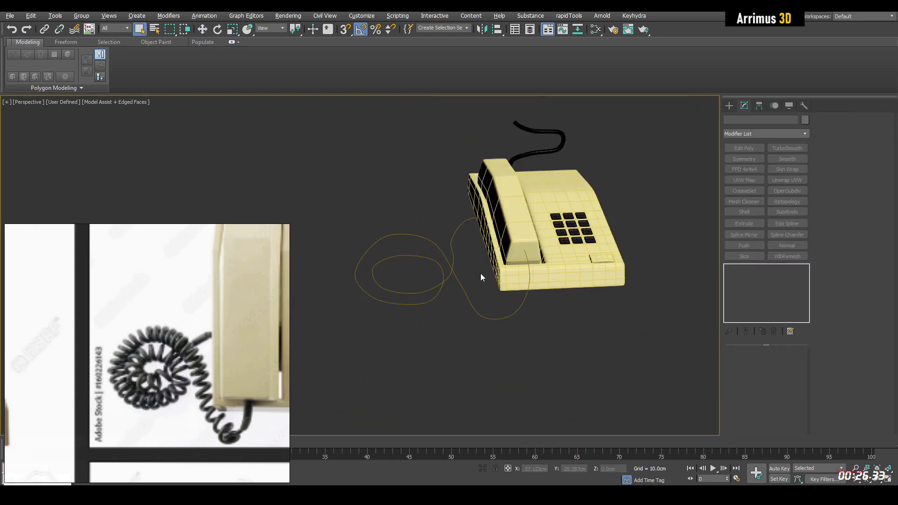
scroll(538, 210, down, 2)
middle_drag(538, 210, 465, 216)
scroll(465, 217, up, 4)
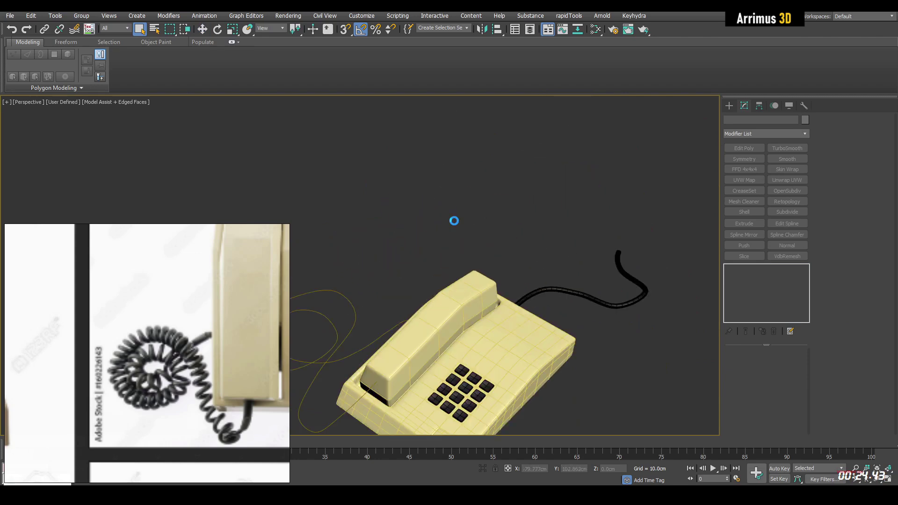
Step: Draw a helix spline in front of the phone, about 2.4 cm in base radius and 52.5 cm high
scroll(195, 287, down, 3)
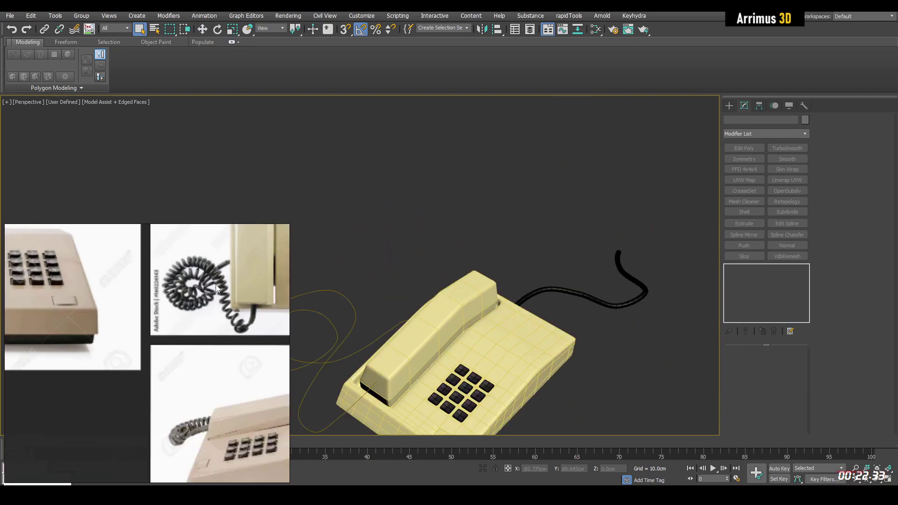
alt+middle_drag(453, 344, 491, 288)
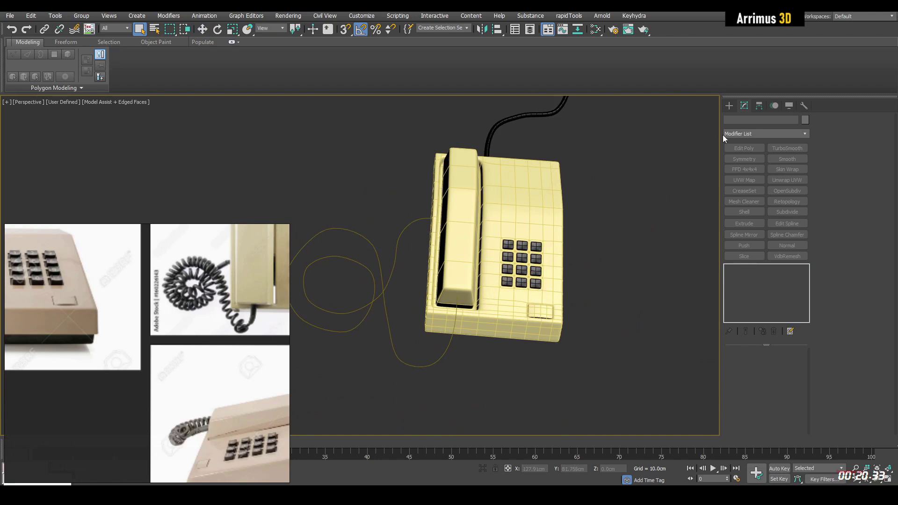
click(729, 105)
click(780, 212)
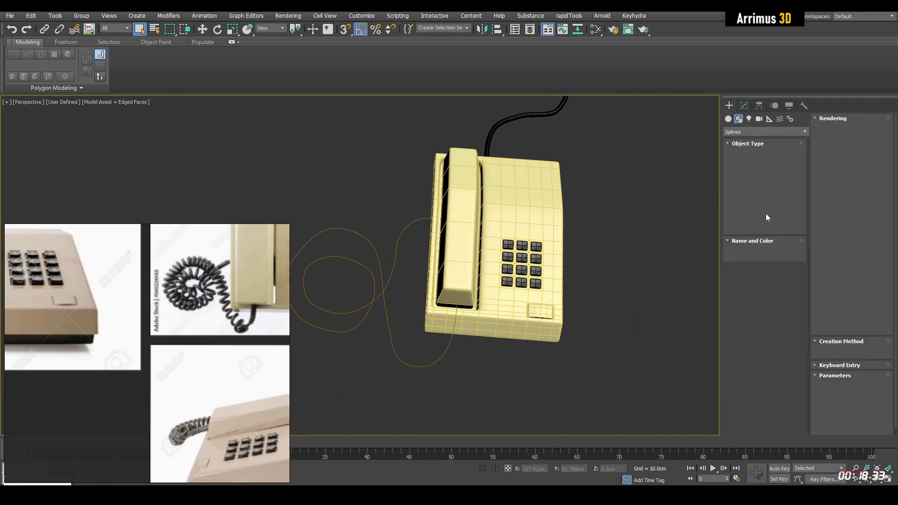
middle_drag(535, 307, 501, 265)
scroll(198, 371, down, 4)
middle_drag(199, 371, 260, 303)
middle_drag(263, 230, 211, 335)
scroll(210, 281, up, 4)
middle_drag(209, 280, 192, 330)
middle_drag(421, 369, 410, 360)
drag(421, 372, 422, 373)
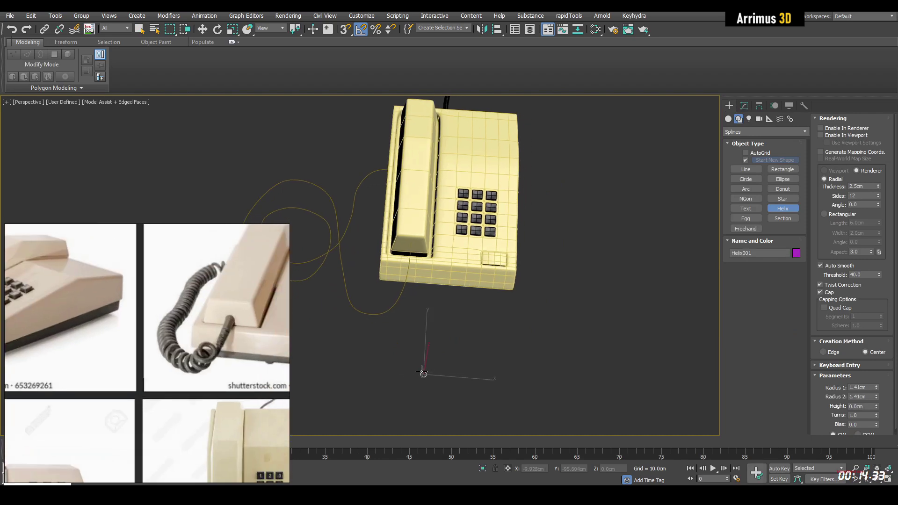
right_click(467, 310)
click(745, 107)
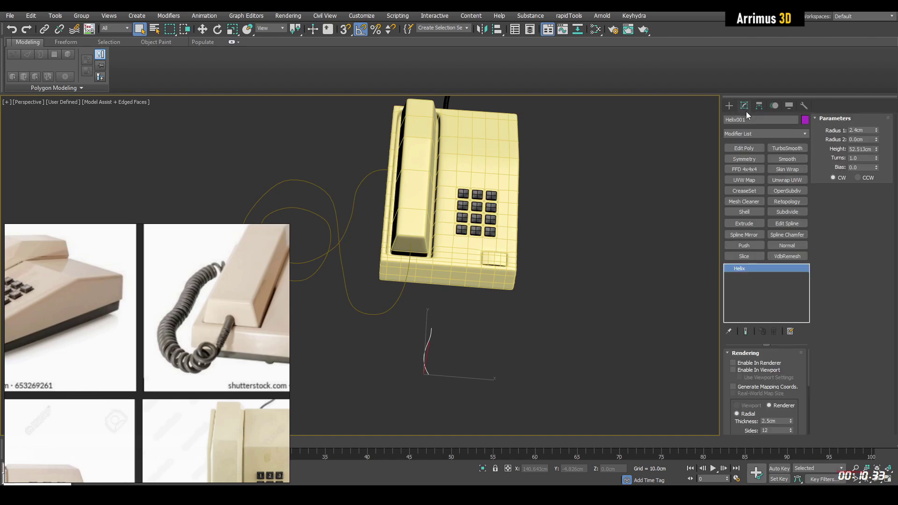
Step: Set both helix radii to 2 cm and its height to 125 cm
alt+middle_drag(565, 288, 812, 182)
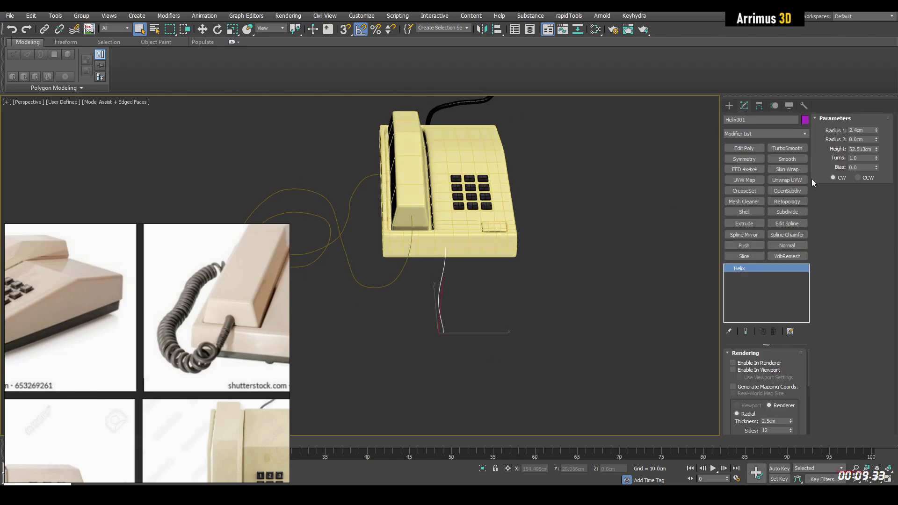
text(2)
click(866, 132)
alt+middle_drag(654, 200, 854, 152)
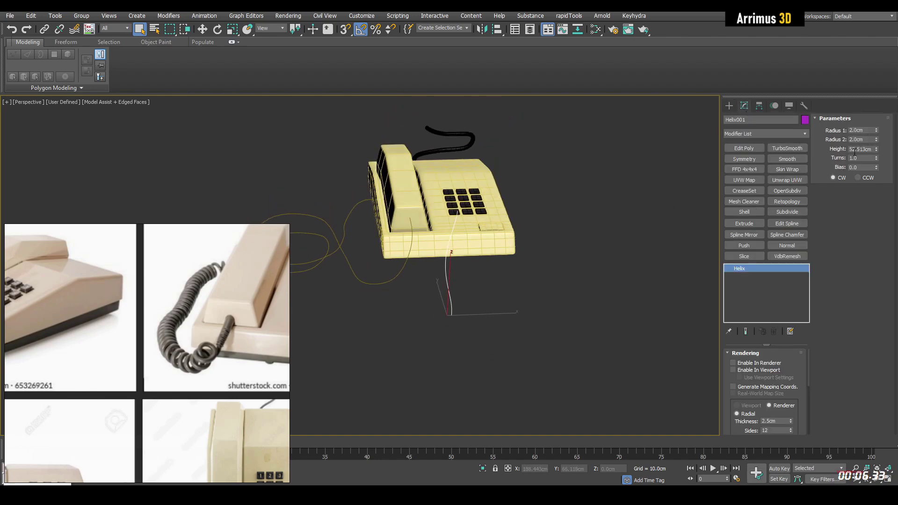
text(125)
key(Return)
Step: Try 100 turns and 75 turns on the helix
alt+middle_drag(571, 215, 681, 213)
drag(876, 160, 876, 110)
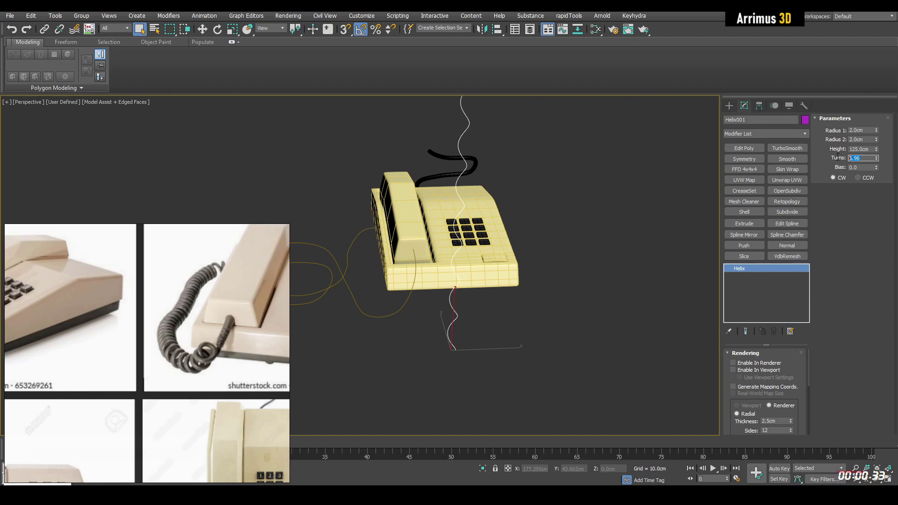
text(0)
key(Return)
middle_drag(517, 252, 479, 290)
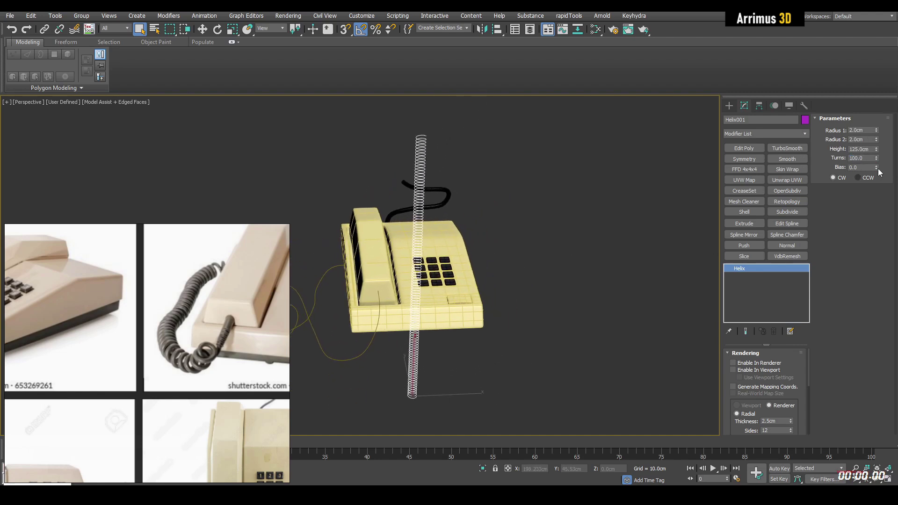
text(75)
key(Return)
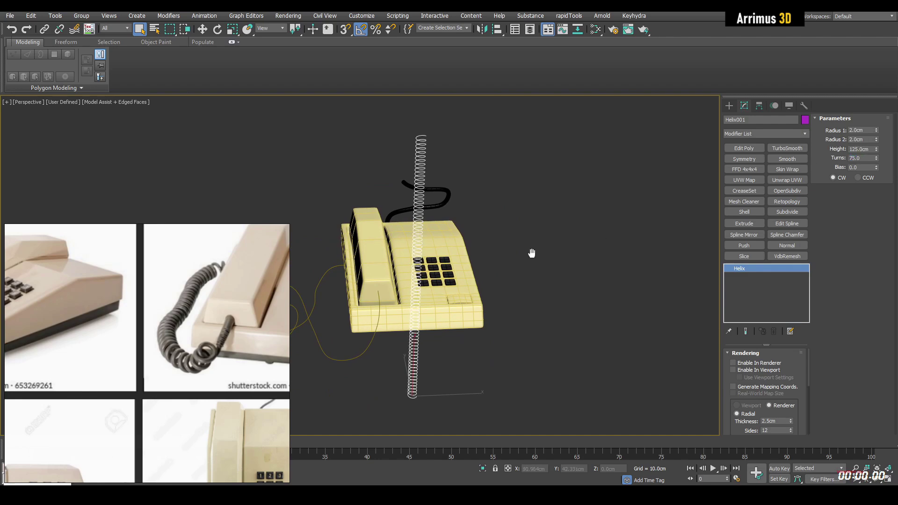
Step: Set both helix radii to 5 cm and the number of turns to 55
alt+middle_drag(531, 252, 570, 260)
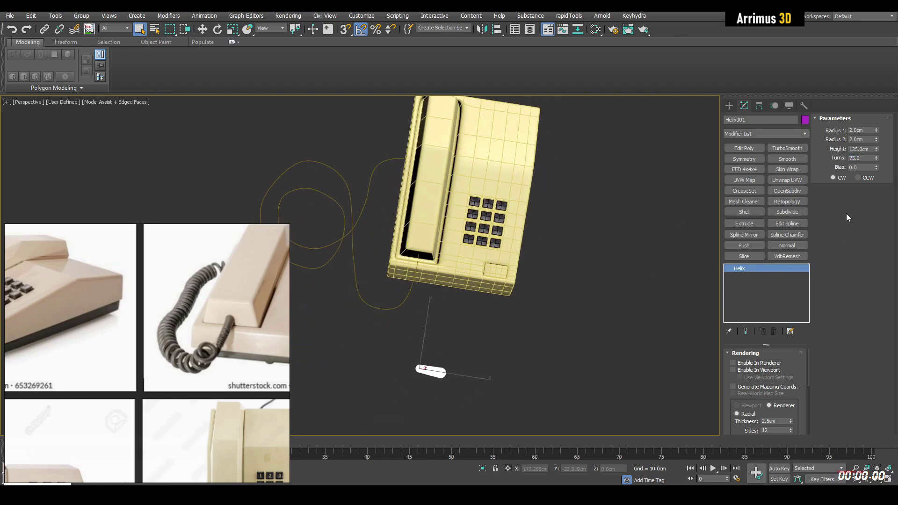
text(5)
key(Tab)
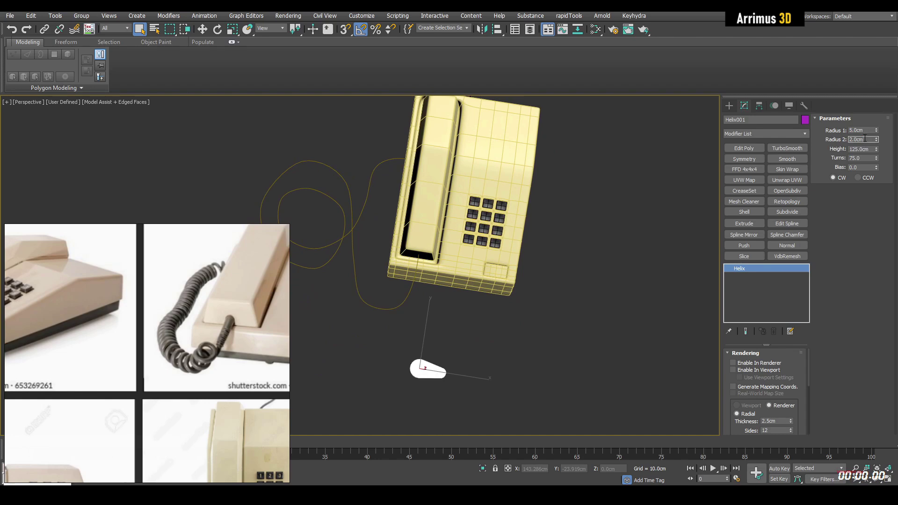
text(5)
key(Return)
alt+middle_drag(637, 223, 590, 254)
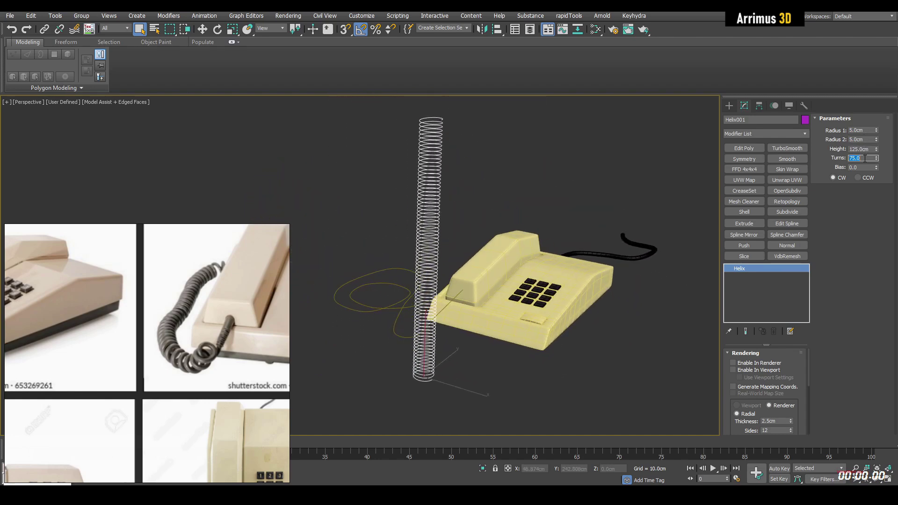
key(Return)
Step: Examine in the reference photos how the coiled cord runs and where it enters the handset
mouse_move(535, 216)
alt+middle_down()
mouse_move(520, 224)
mouse_move(525, 238)
mouse_move(534, 231)
alt+middle_up()
scroll(534, 229, down, 5)
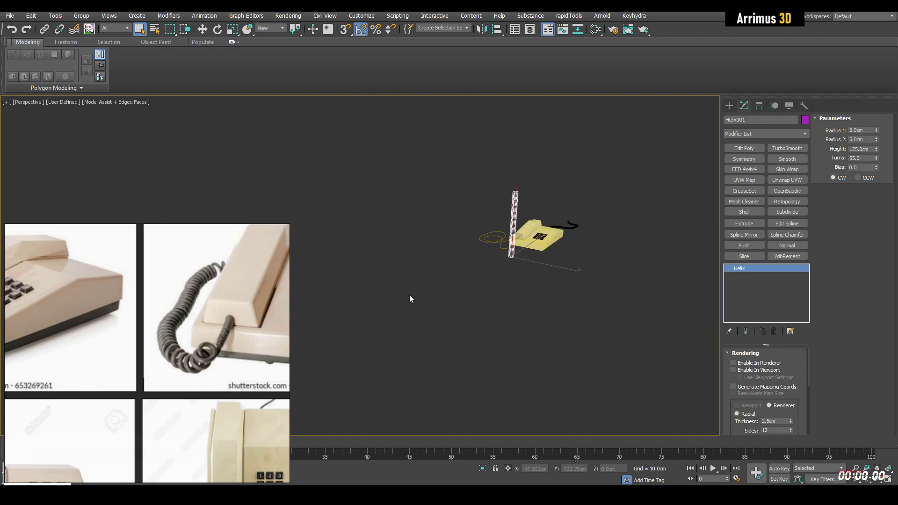
scroll(247, 317, down, 3)
scroll(243, 318, up, 6)
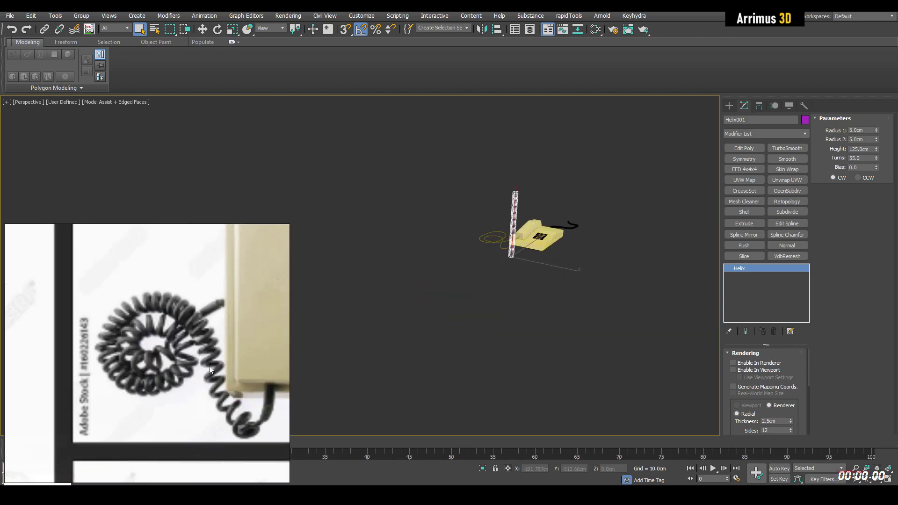
scroll(187, 322, down, 5)
scroll(178, 313, up, 5)
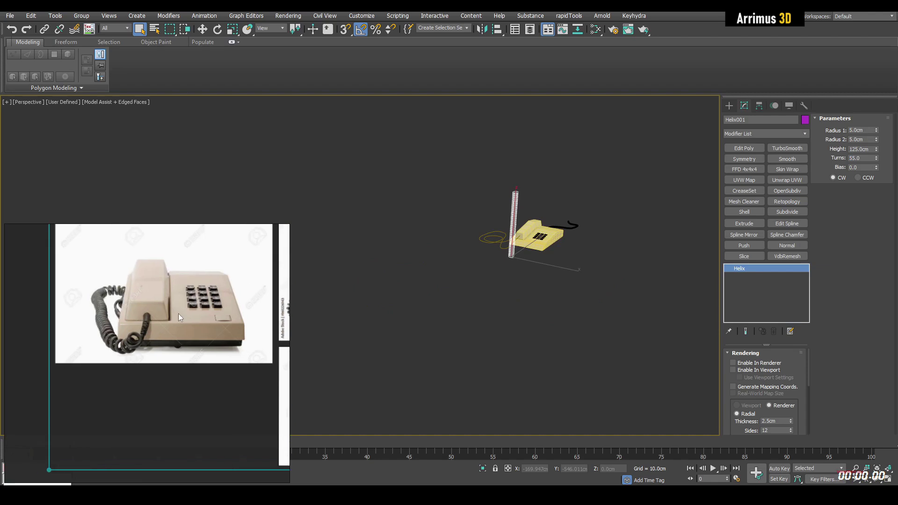
scroll(141, 313, up, 5)
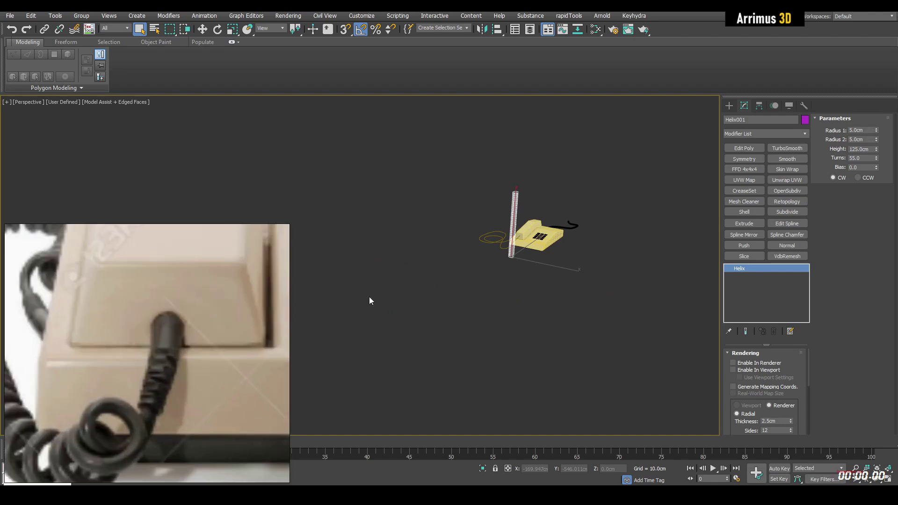
Step: Add an Edit Spline modifier to the helix and select the end vertex of its top coil for moving
middle_drag(508, 228, 495, 259)
scroll(496, 249, up, 8)
scroll(526, 180, down, 3)
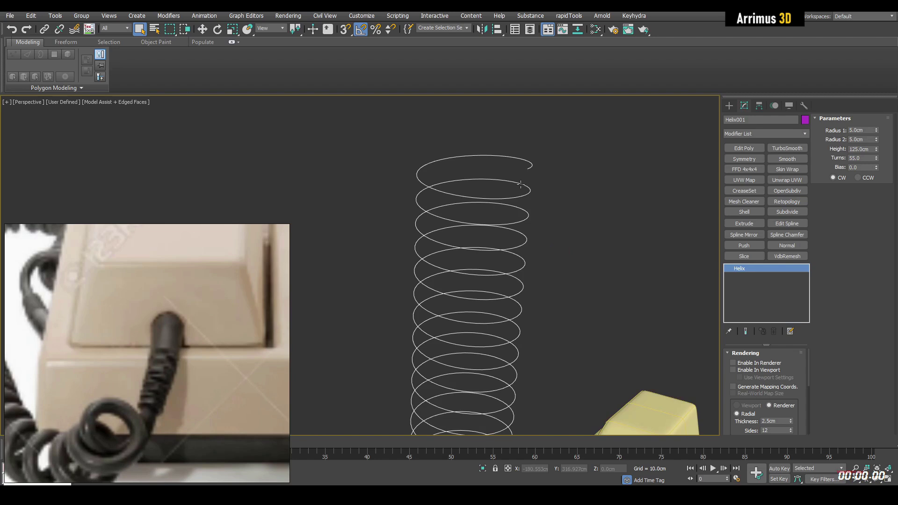
click(786, 225)
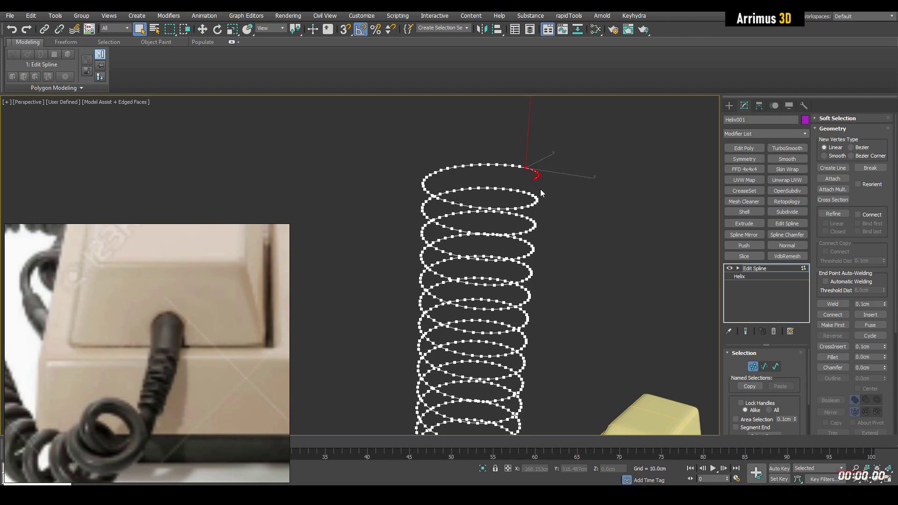
scroll(537, 187, up, 10)
scroll(466, 247, down, 8)
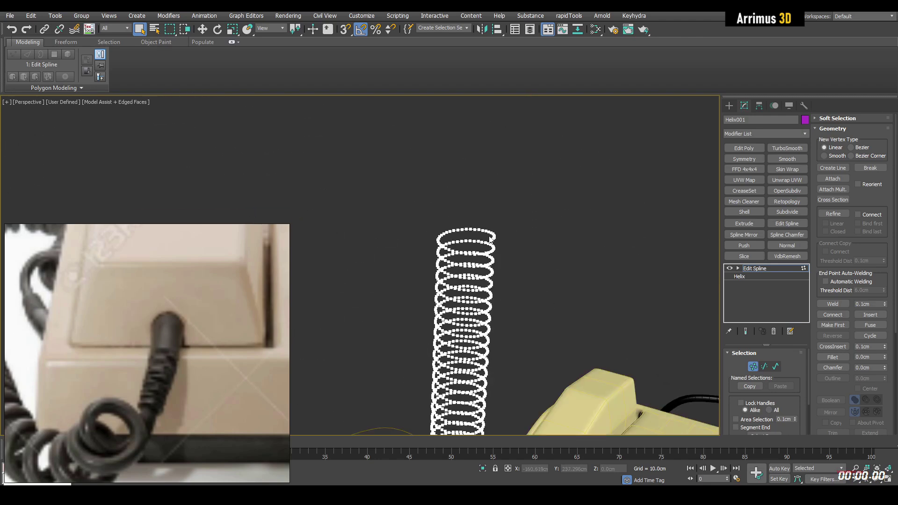
scroll(490, 247, up, 8)
scroll(490, 246, down, 8)
scroll(490, 247, up, 8)
scroll(490, 246, down, 8)
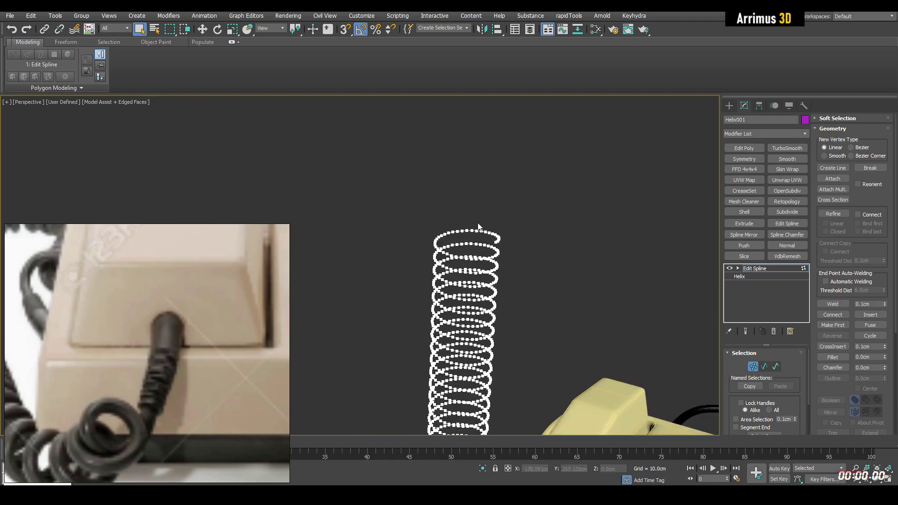
drag(477, 225, 509, 255)
scroll(509, 255, up, 6)
click(430, 258)
key(w)
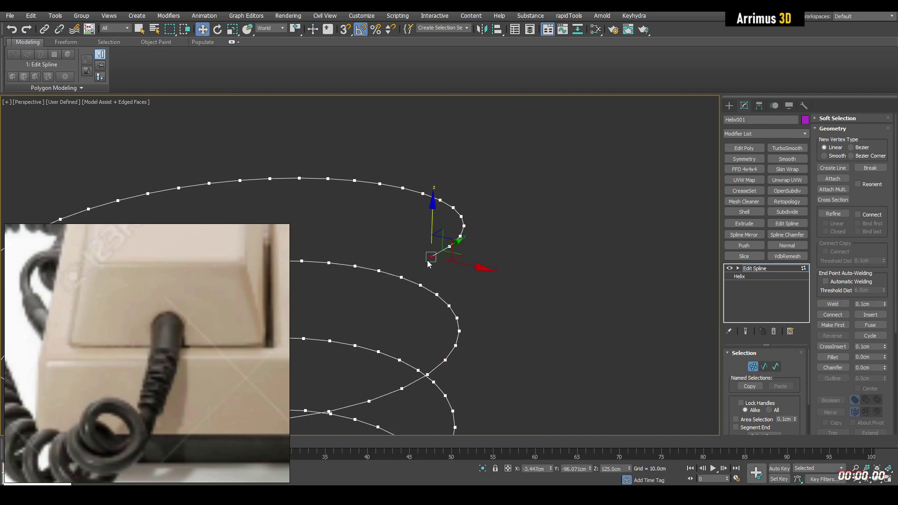
Step: Leave vertex editing and move the whole helix to X 0 and Y 0
middle_drag(443, 251, 450, 254)
scroll(447, 254, down, 8)
key(1)
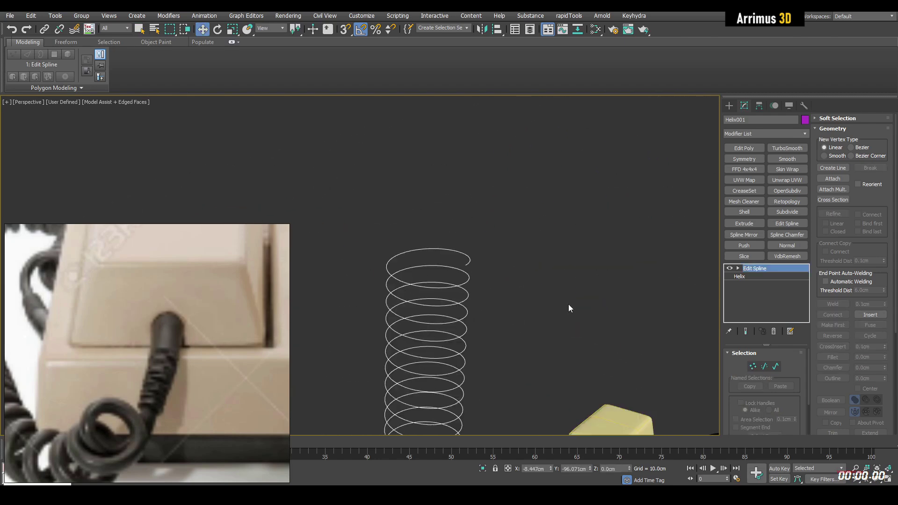
right_click(551, 469)
right_click(590, 468)
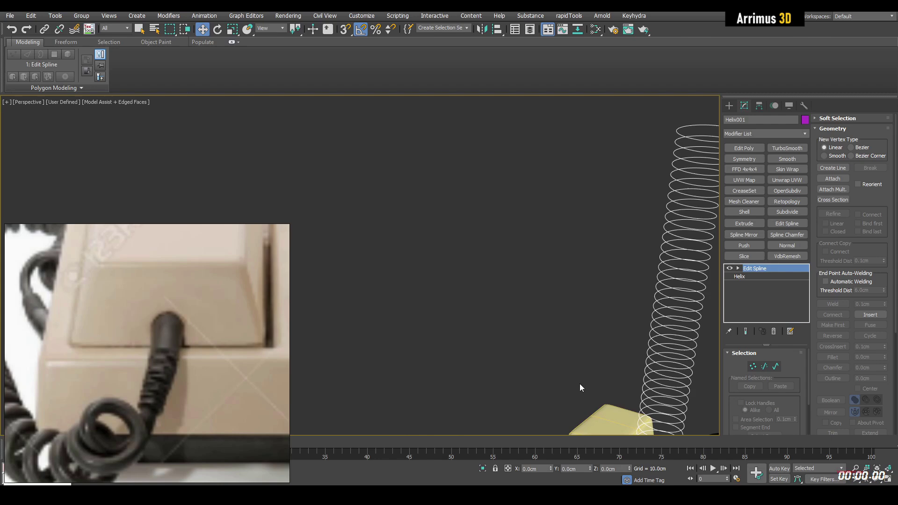
Step: Isolate the helix and centre its top end vertex over the coil at X 0 and Y 0
key(alt+q)
key(1)
key(z)
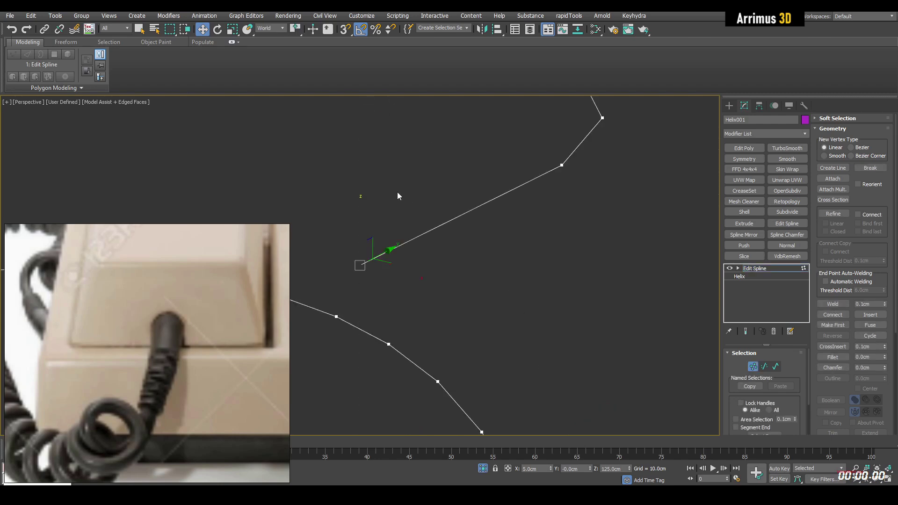
scroll(379, 226, down, 5)
scroll(380, 227, up, 3)
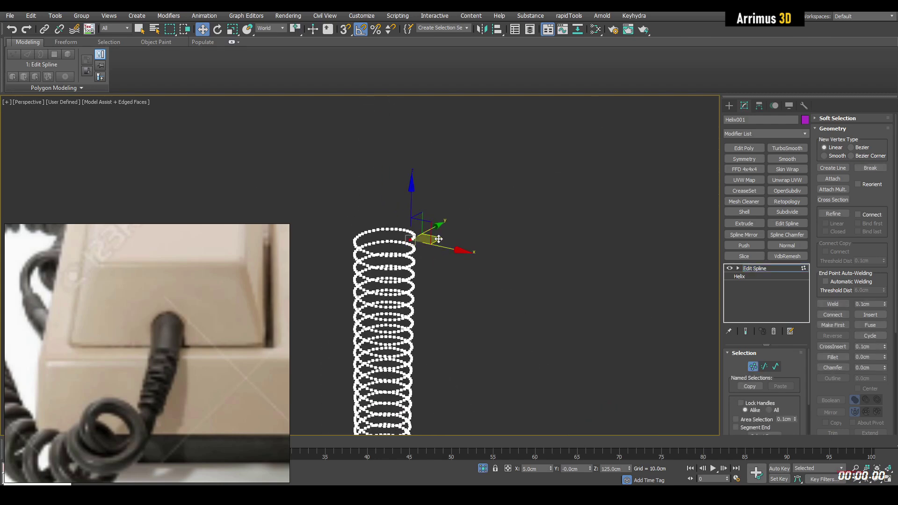
drag(426, 239, 421, 238)
right_click(551, 468)
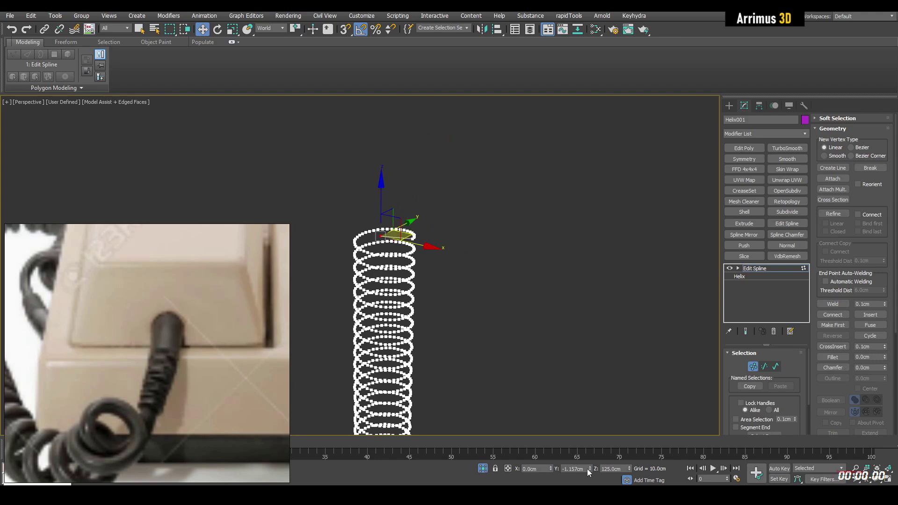
right_click(589, 469)
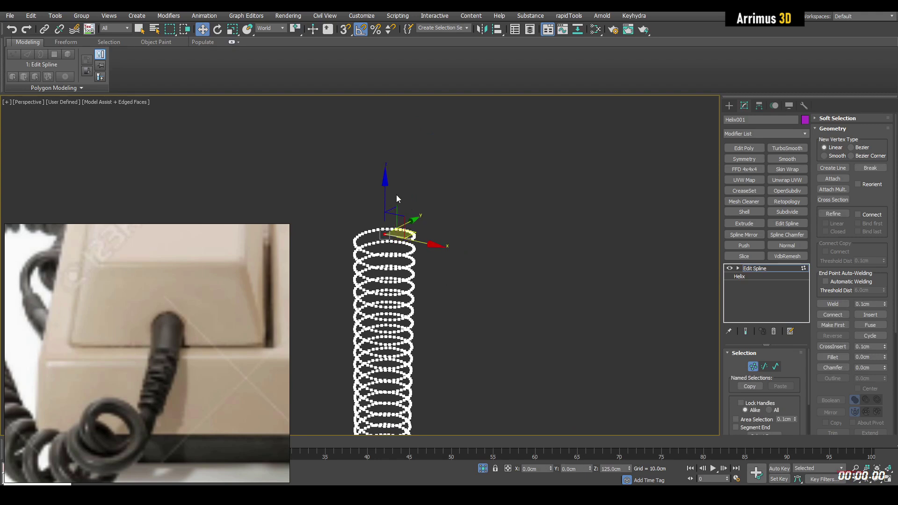
Step: Raise the centred end vertex above the coil to a height of about 132.9 cm and leave vertex editing
drag(386, 192, 393, 152)
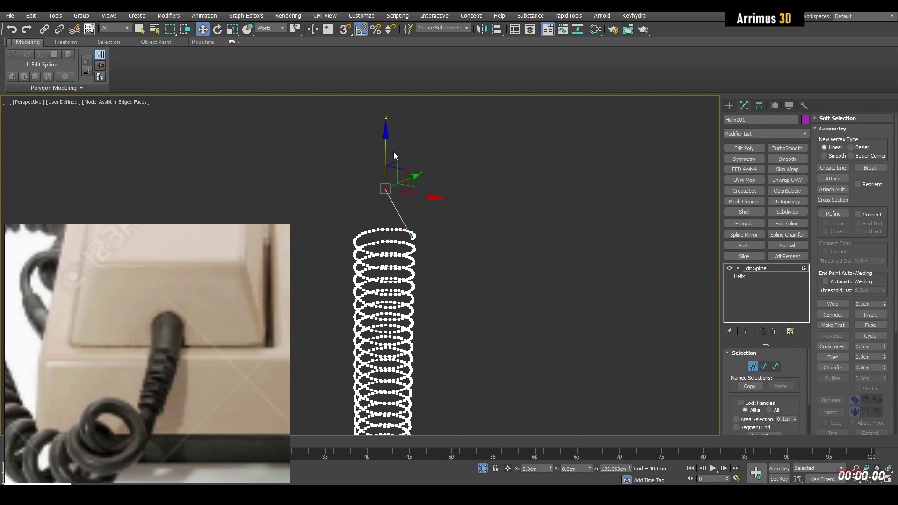
scroll(224, 283, down, 2)
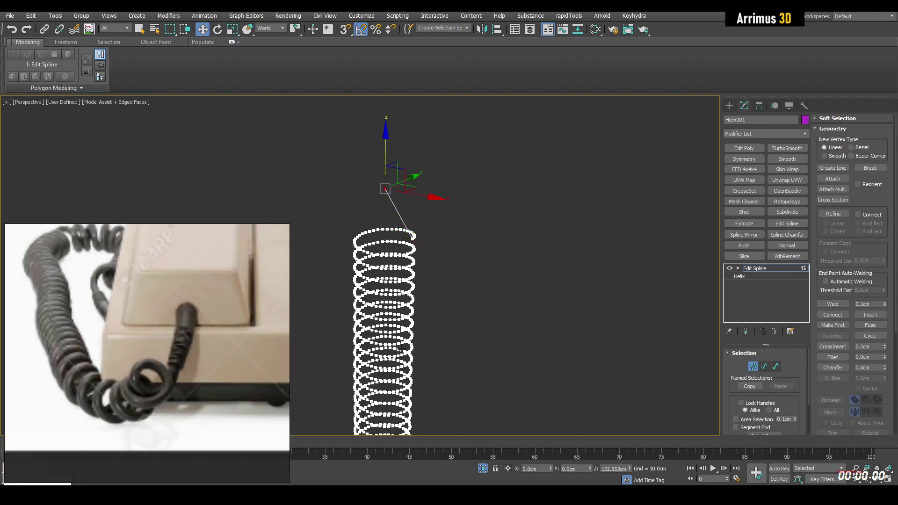
middle_drag(408, 311, 425, 293)
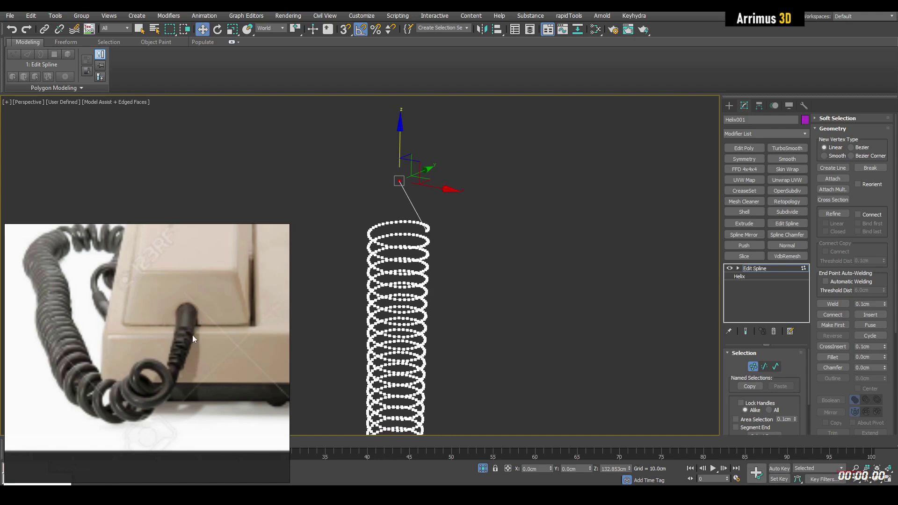
middle_drag(413, 229, 419, 237)
key(1)
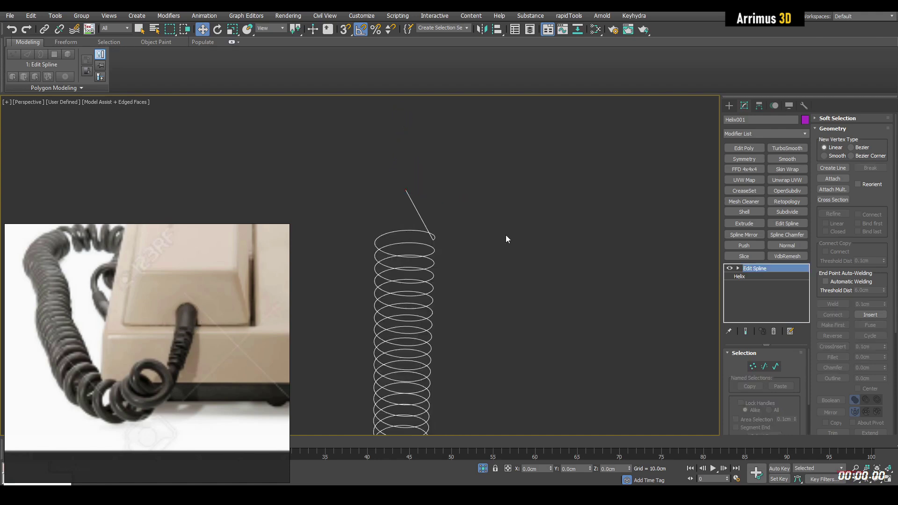
Step: Convert the helix to an editable spline and enable its rendering in both the renderer and the viewport
right_click(439, 218)
mouse_move(484, 311)
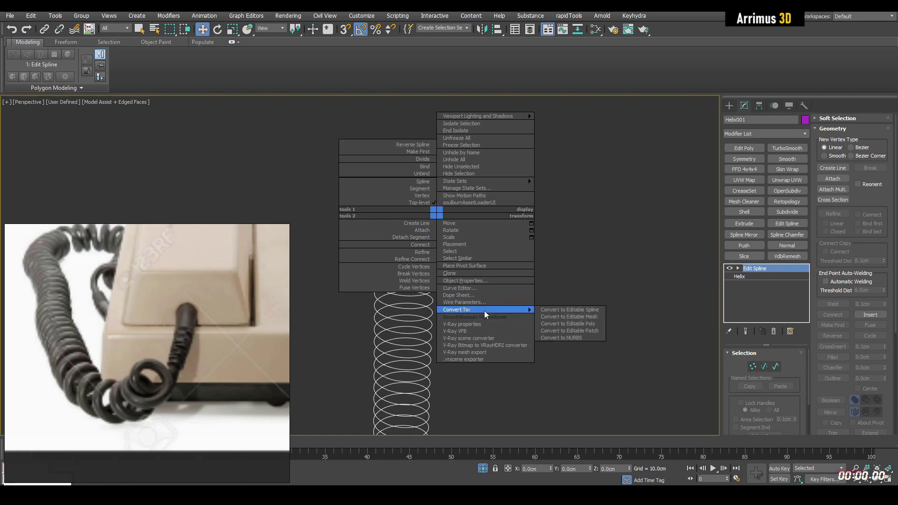
click(571, 310)
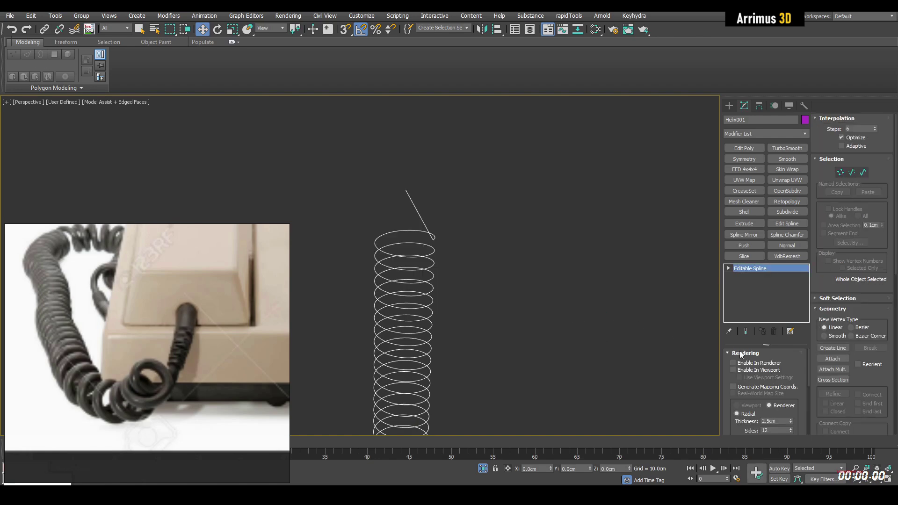
click(751, 363)
middle_drag(516, 312, 542, 279)
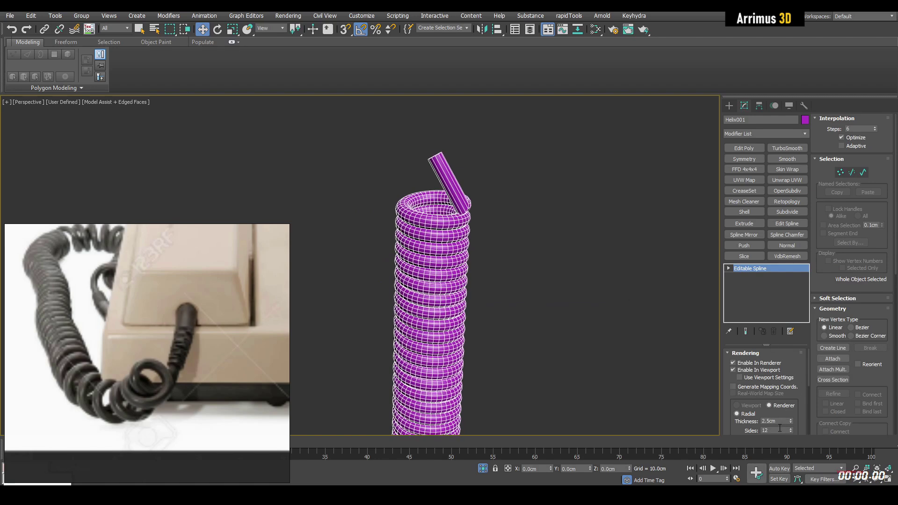
Step: Set the helix spline's rendered cross-section to 6 sides and 1.5 cm thickness, with 0 interpolation steps
text(6)
key(Return)
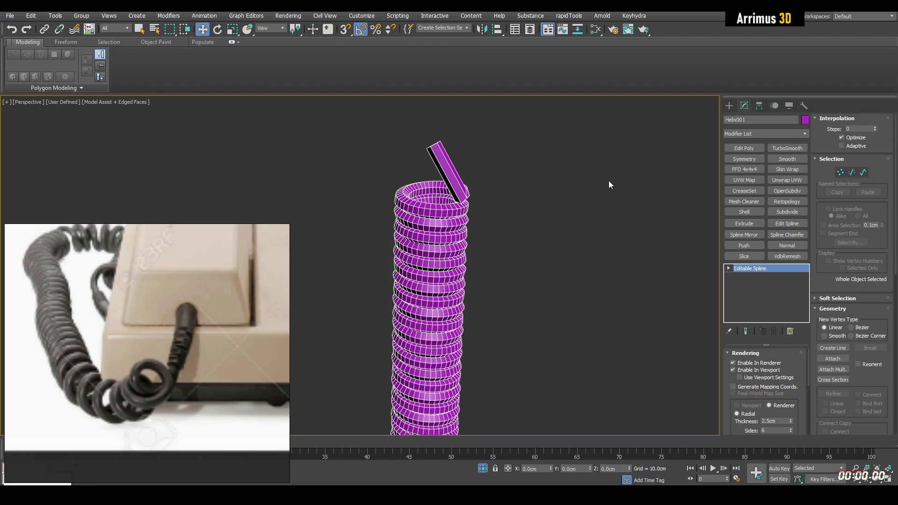
middle_drag(609, 181, 539, 207)
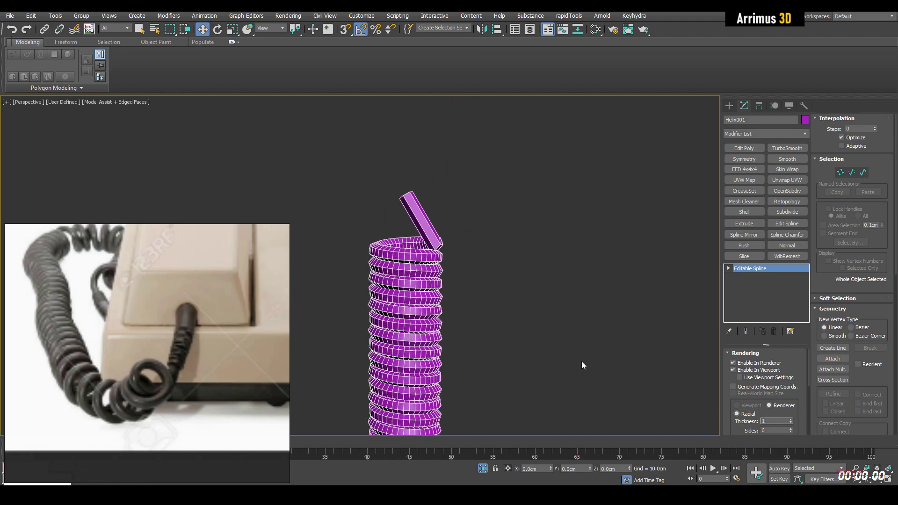
key(Return)
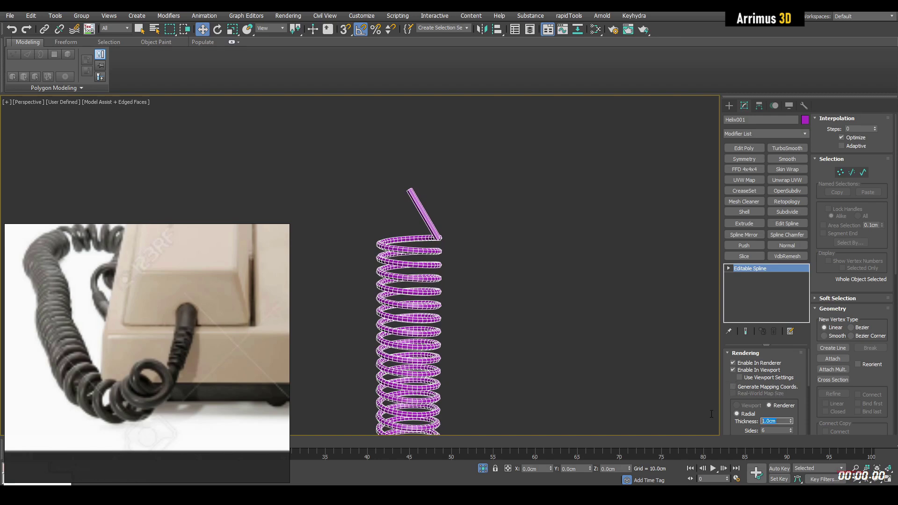
text(.5)
key(Return)
scroll(523, 251, up, 3)
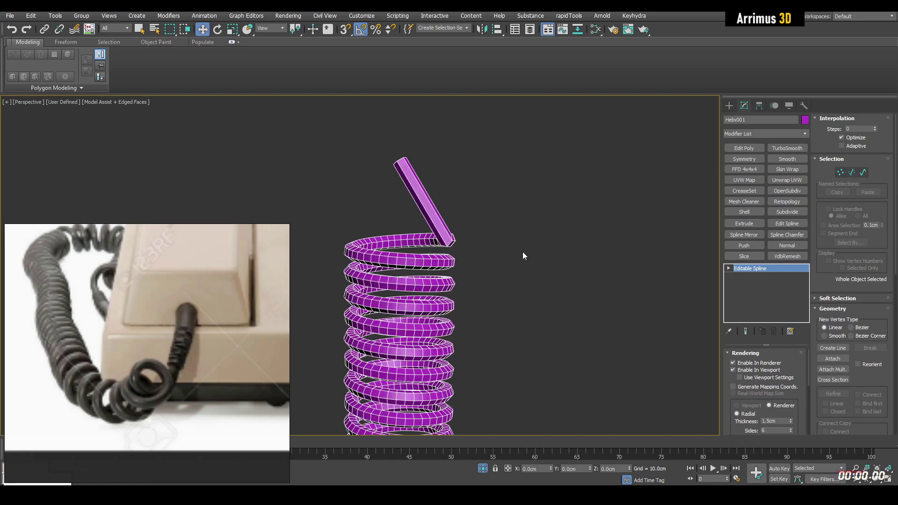
key(1)
drag(370, 137, 386, 151)
drag(425, 177, 423, 177)
scroll(422, 176, up, 5)
key(e)
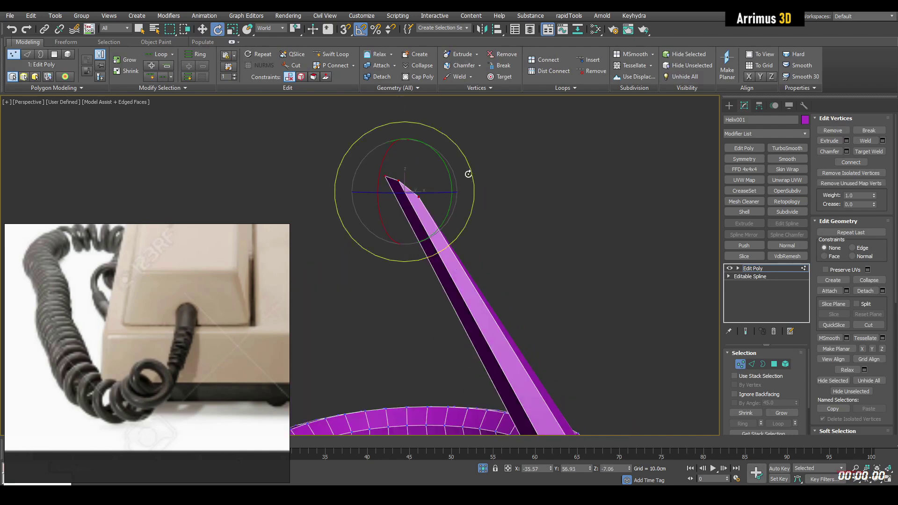
key(ctrl+z)
key(ctrl+z)
key(ctrl+z)
key(ctrl+z)
Step: Move the end-cap polygon of the cord's upper end straight up, further above the coil
key(a)
scroll(459, 290, down, 2)
key(w)
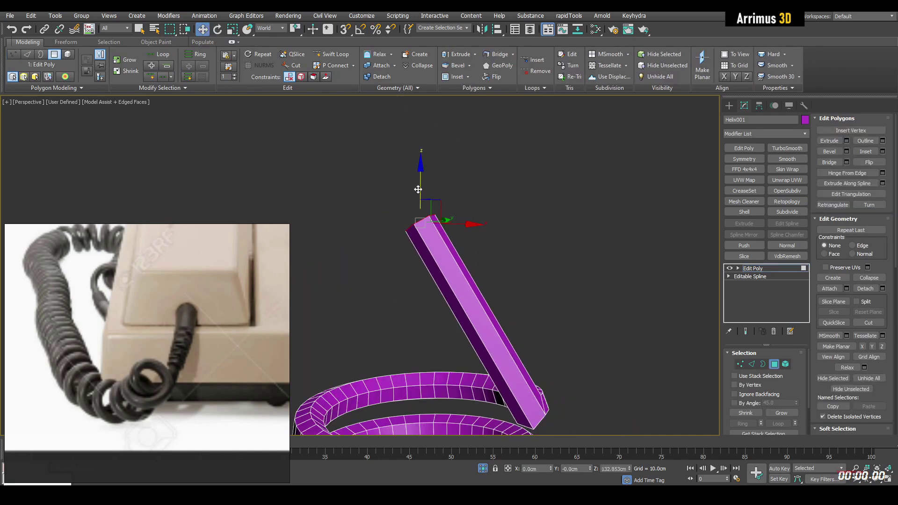
drag(418, 189, 418, 138)
alt+middle_drag(444, 184, 425, 251)
key(ctrl+Page_Up)
click(486, 221)
Step: Smooth the bend between the straight end and the top coil by adjusting the flow of its edge loops, and leave edge editing
scroll(447, 254, down, 3)
key(2)
middle_drag(436, 320, 423, 348)
scroll(432, 301, up, 3)
key(q)
click(414, 297)
double_click(392, 330)
key(alt+f)
double_click(428, 337)
key(alt+f)
double_click(463, 335)
middle_drag(423, 349, 413, 325)
scroll(423, 229, down, 3)
middle_drag(414, 324, 429, 279)
scroll(377, 255, down, 4)
scroll(359, 242, up, 6)
scroll(391, 320, down, 2)
key(2)
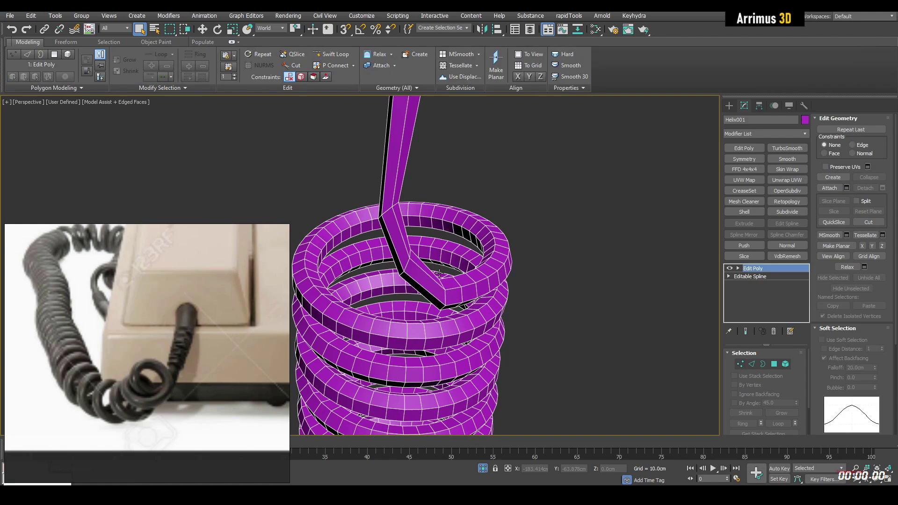
Step: Add a second Edit Poly modifier and remove every other cross-section edge loop along the entire cord
key(shift+e)
key(2)
mouse_move(471, 204)
middle_down()
mouse_move(456, 262)
mouse_move(465, 252)
mouse_move(459, 202)
middle_up()
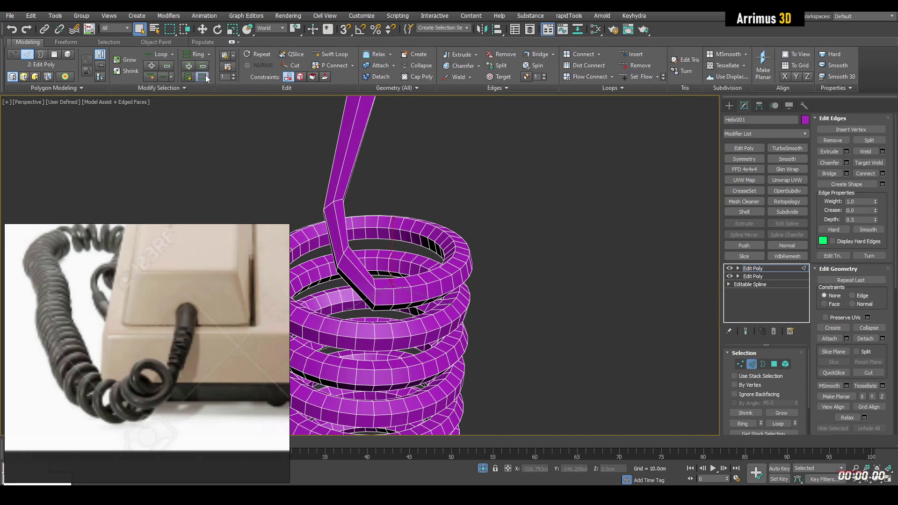
scroll(459, 271, down, 7)
alt+middle_drag(464, 291, 461, 140)
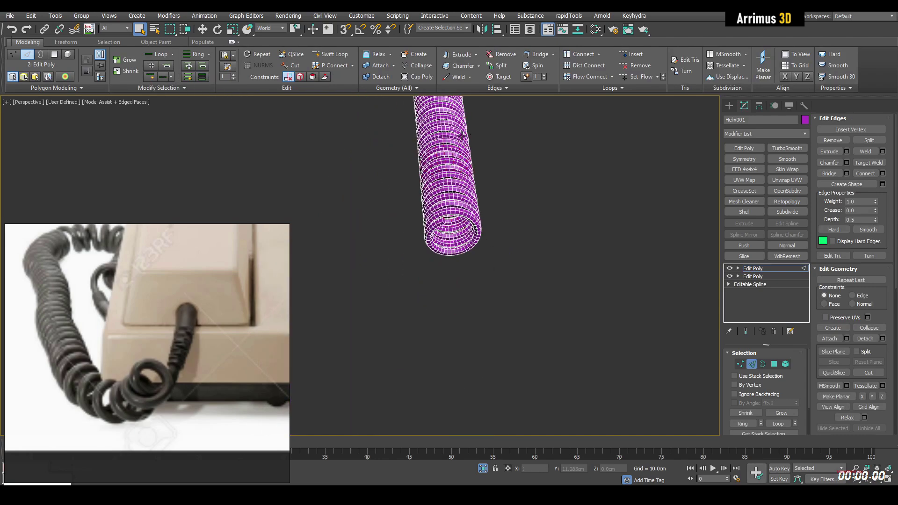
scroll(460, 215, up, 4)
scroll(454, 196, up, 2)
scroll(377, 201, up, 2)
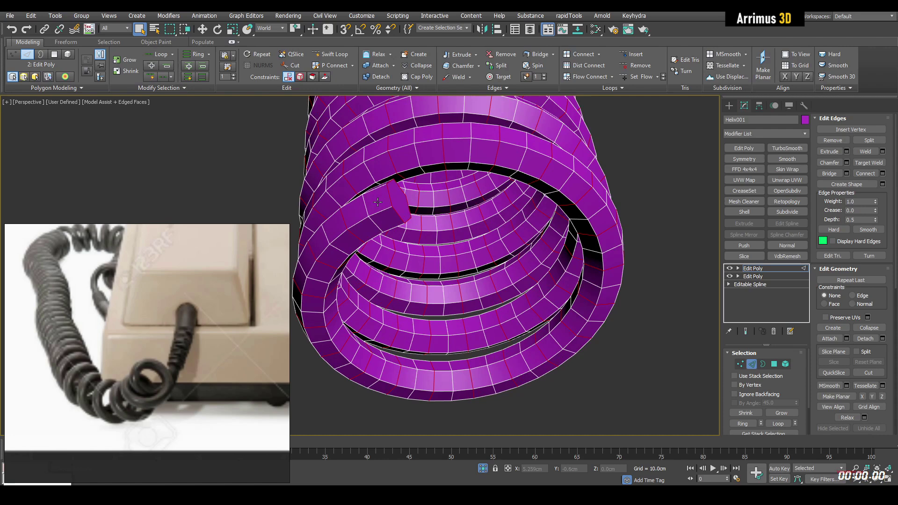
click(377, 202)
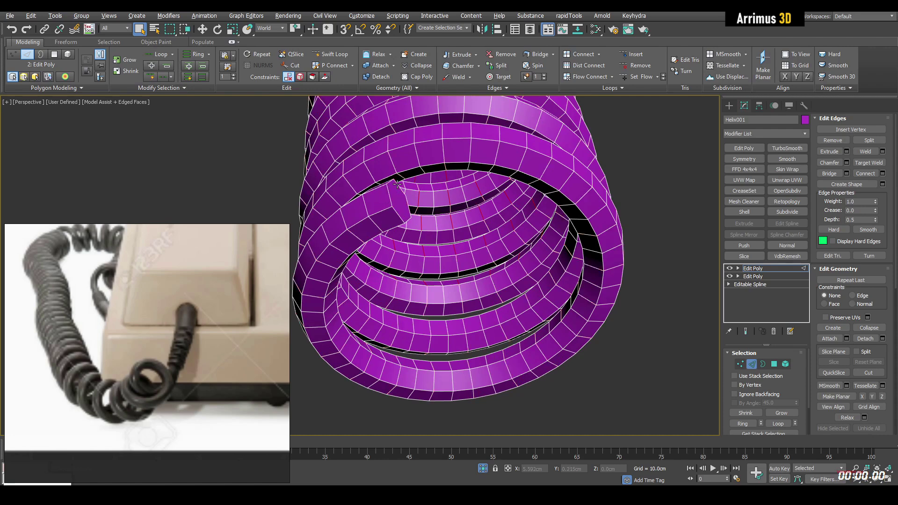
key(ctrl+z)
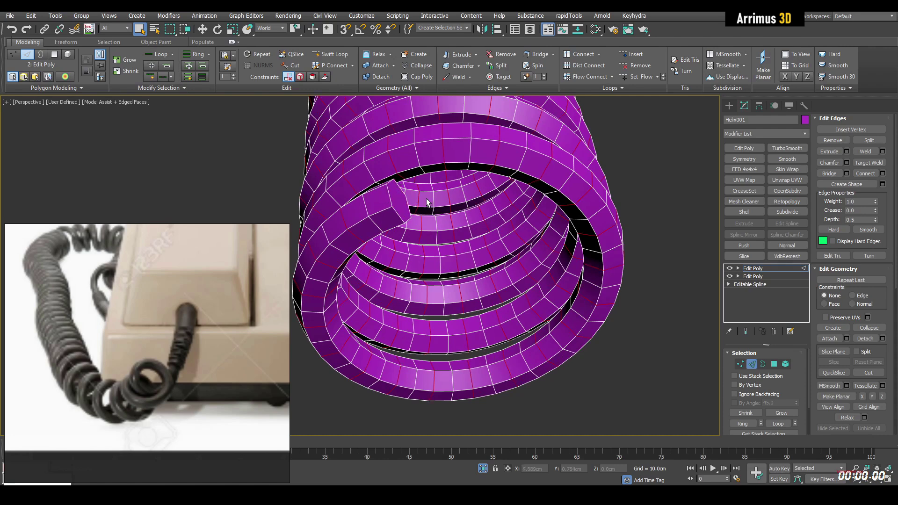
key(ctrl+BackSpace)
middle_drag(687, 129, 675, 159)
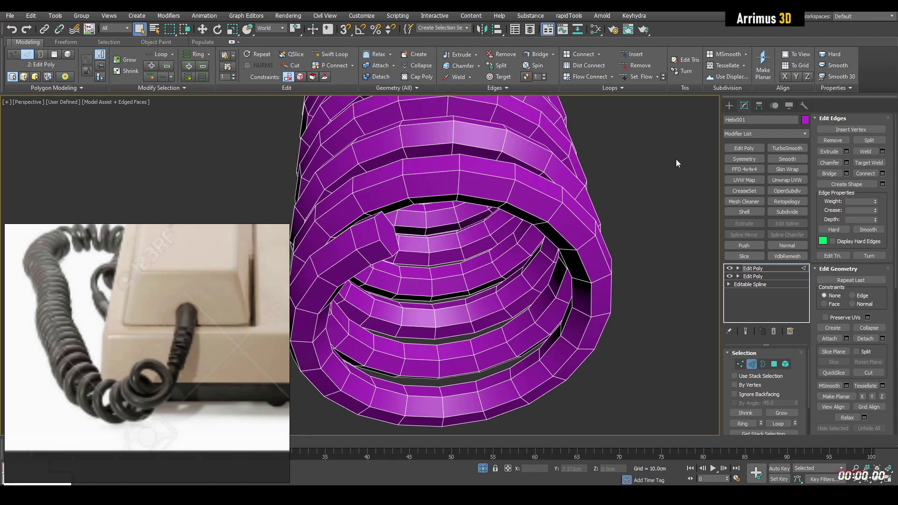
scroll(463, 187, down, 10)
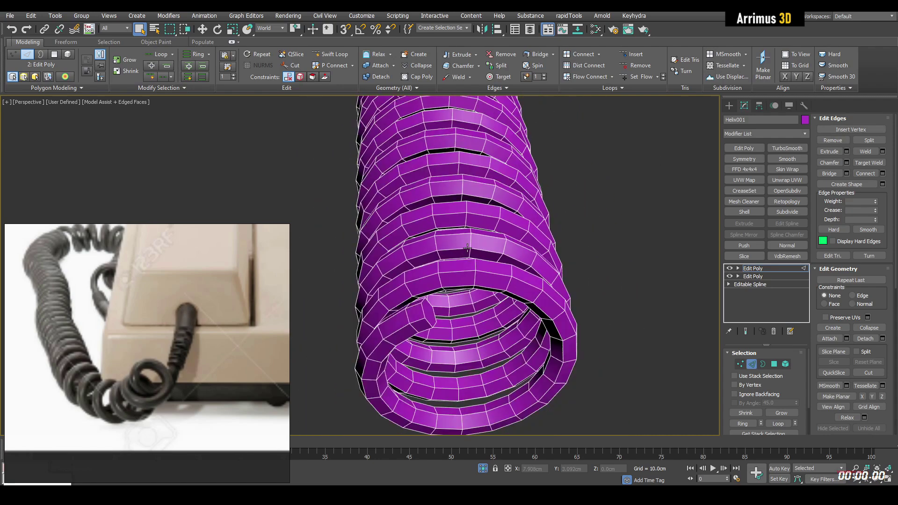
middle_drag(449, 197, 450, 224)
key(2)
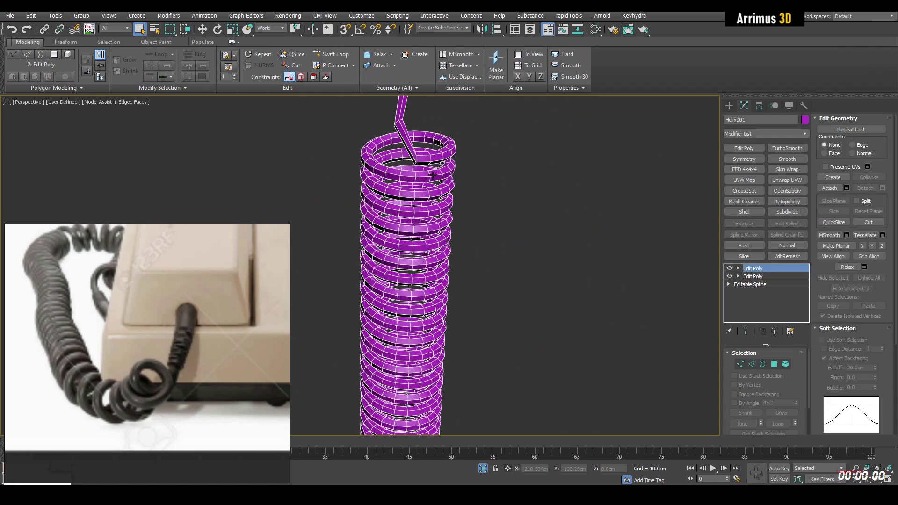
Step: Add a third Edit Poly modifier and thin the coil again by removing alternate cross-section edge loops
key(alt+e)
key(2)
scroll(428, 155, up, 5)
middle_drag(435, 162, 460, 329)
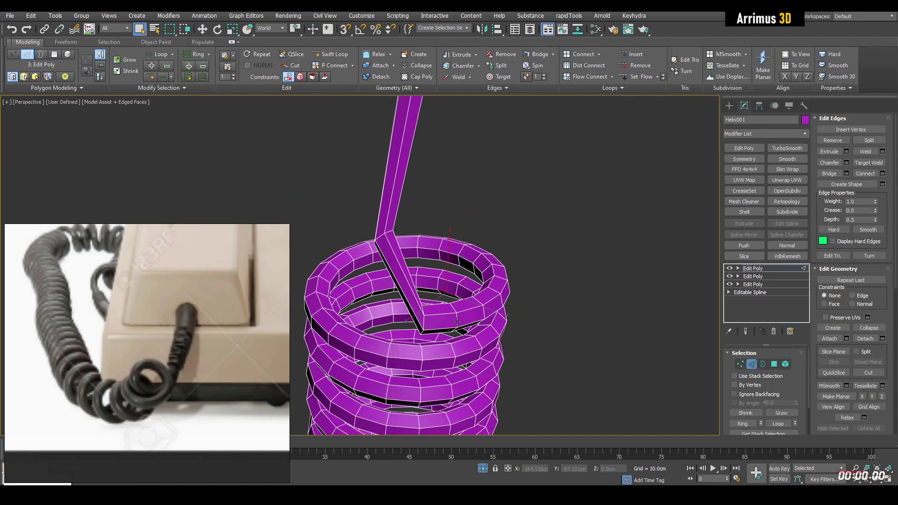
scroll(427, 304, down, 8)
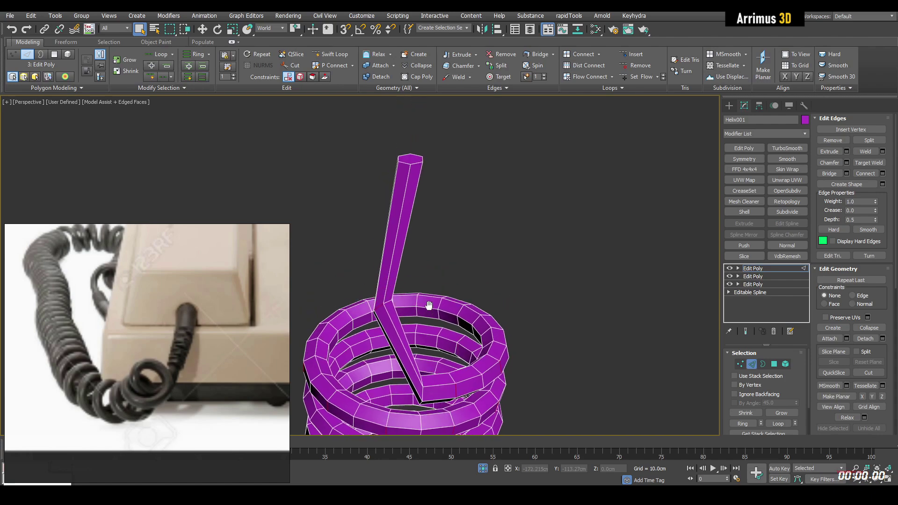
middle_drag(450, 332, 439, 275)
scroll(392, 300, up, 10)
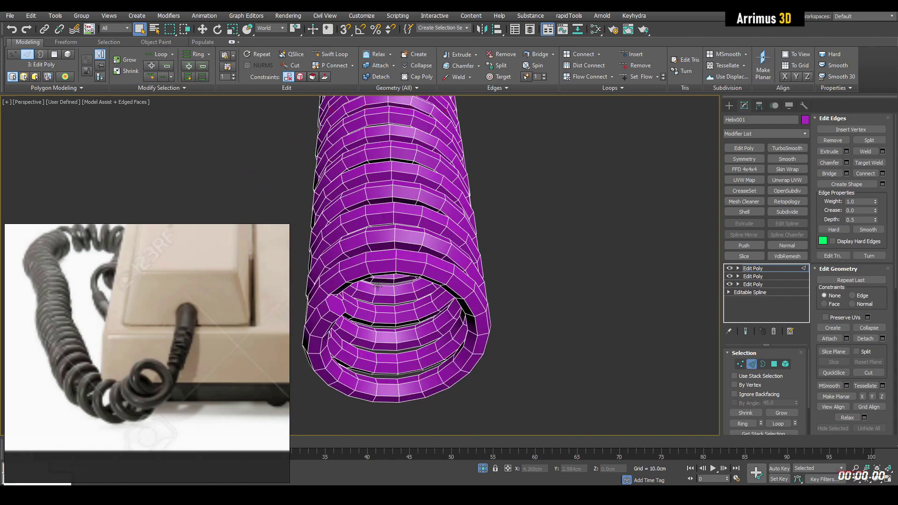
middle_drag(392, 299, 438, 289)
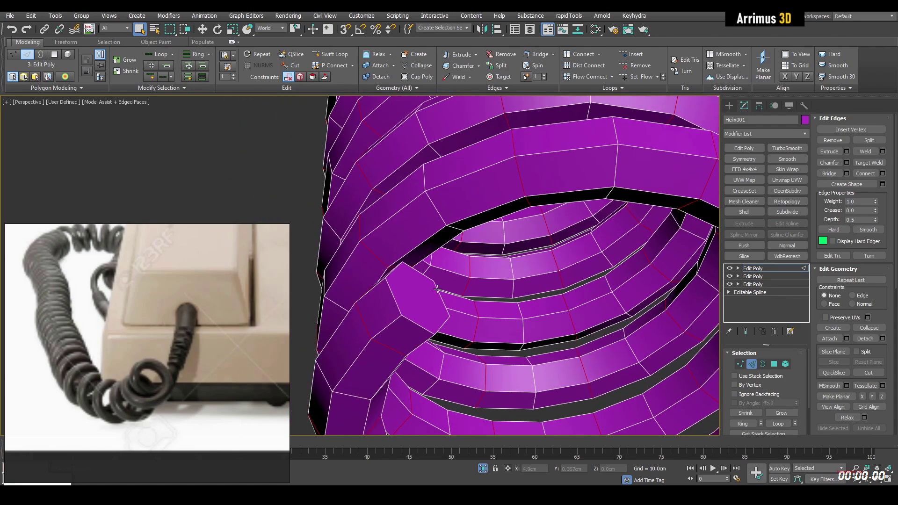
scroll(437, 288, down, 10)
click(461, 262)
alt+middle_drag(467, 248, 518, 262)
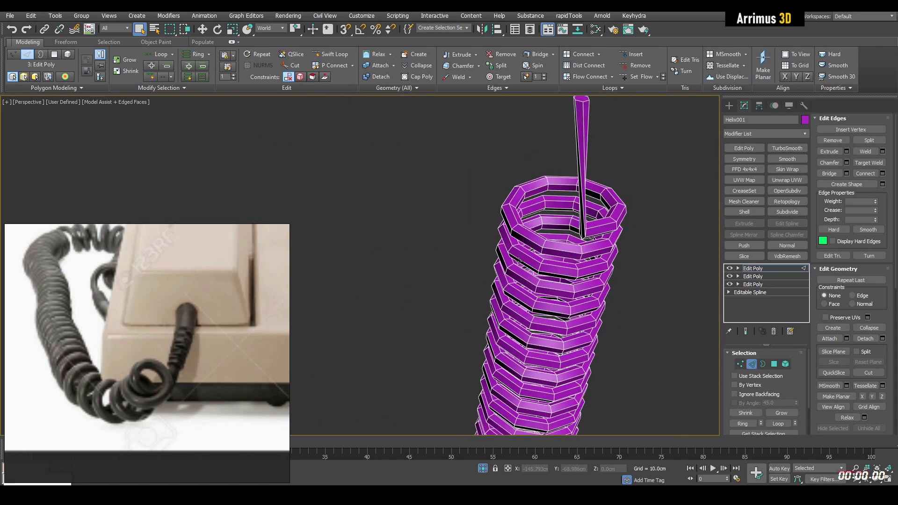
middle_drag(584, 253, 508, 245)
key(2)
Step: Add a fourth Edit Poly modifier and remove alternate cross-section loops once more, keeping the loops at both cord ends
key(alt+e)
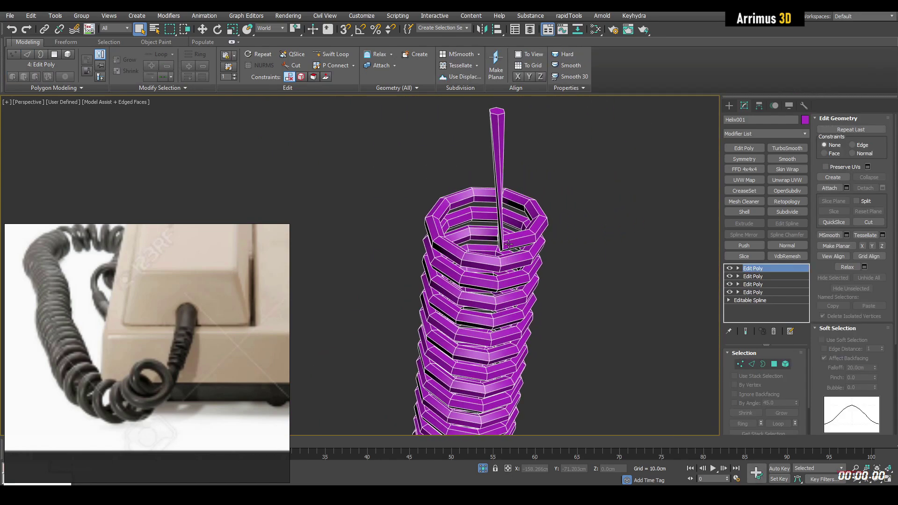
scroll(508, 243, up, 3)
key(2)
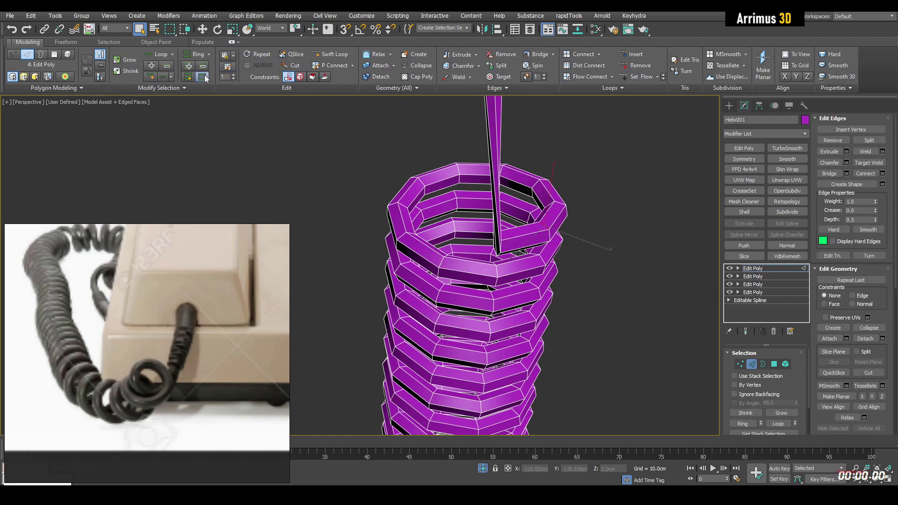
middle_drag(487, 206, 465, 257)
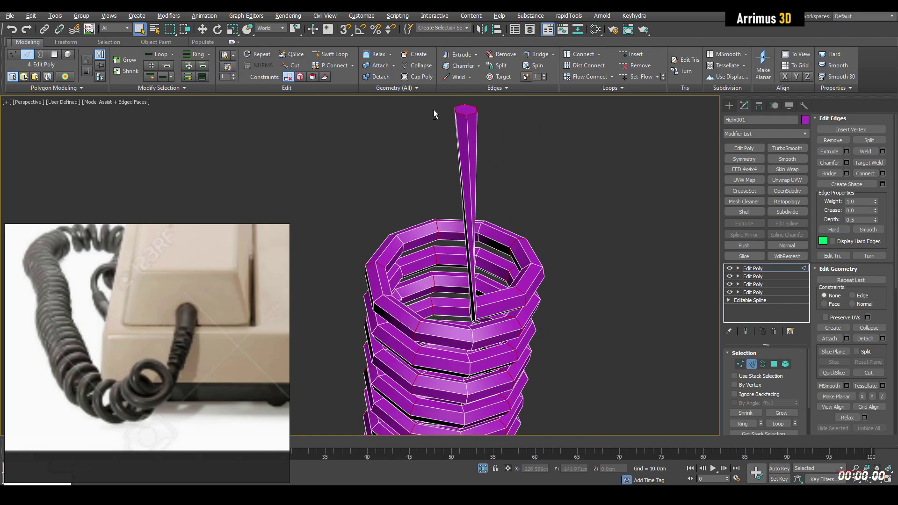
alt+middle_drag(435, 112, 433, 203)
middle_drag(455, 272, 457, 227)
drag(453, 248, 549, 330)
alt+middle_drag(549, 324, 497, 260)
middle_drag(406, 322, 436, 175)
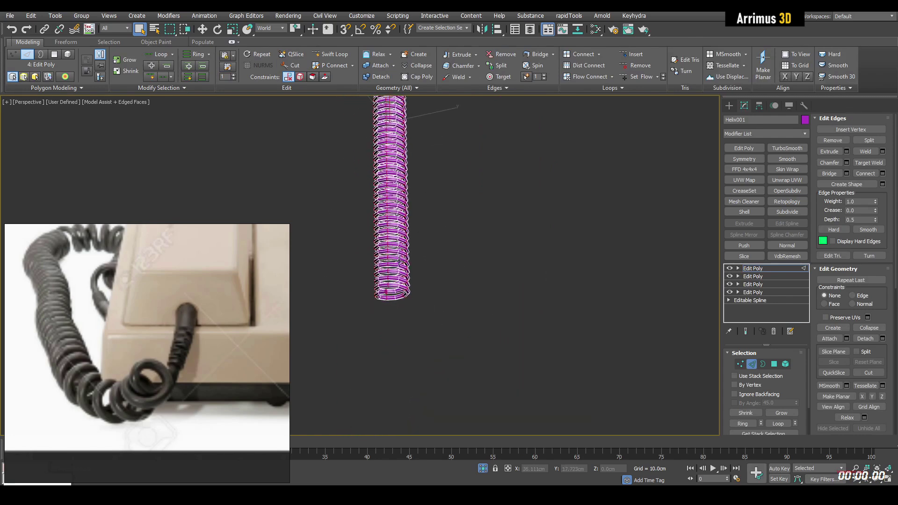
scroll(393, 274, up, 9)
key(alt+x)
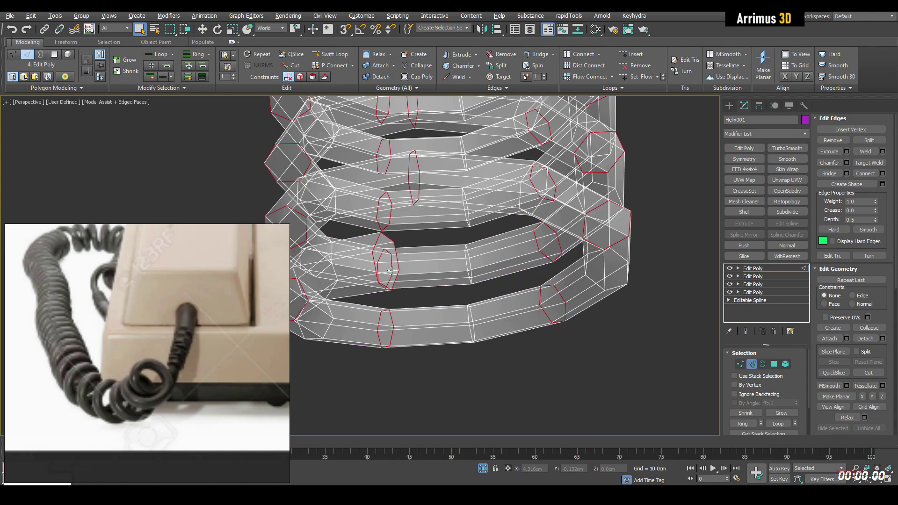
key(alt+x)
double_click(389, 248)
key(alt+x)
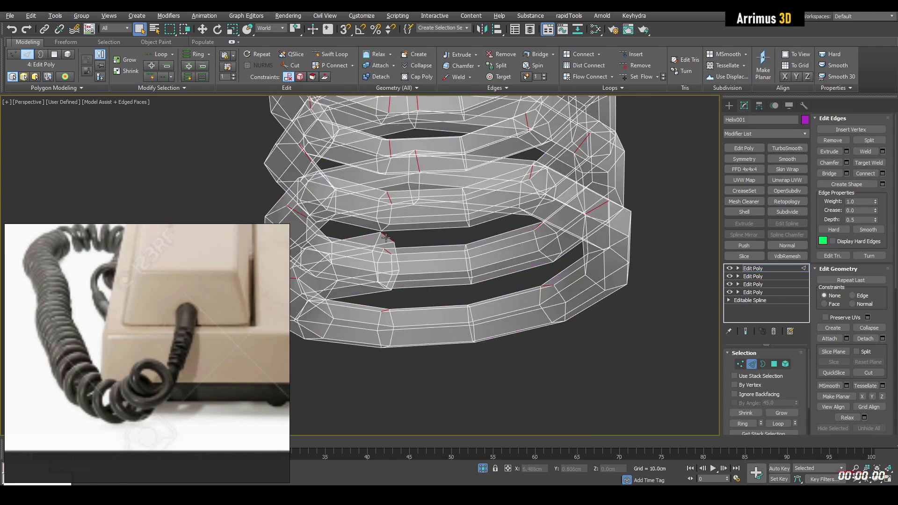
key(alt+x)
scroll(413, 162, down, 8)
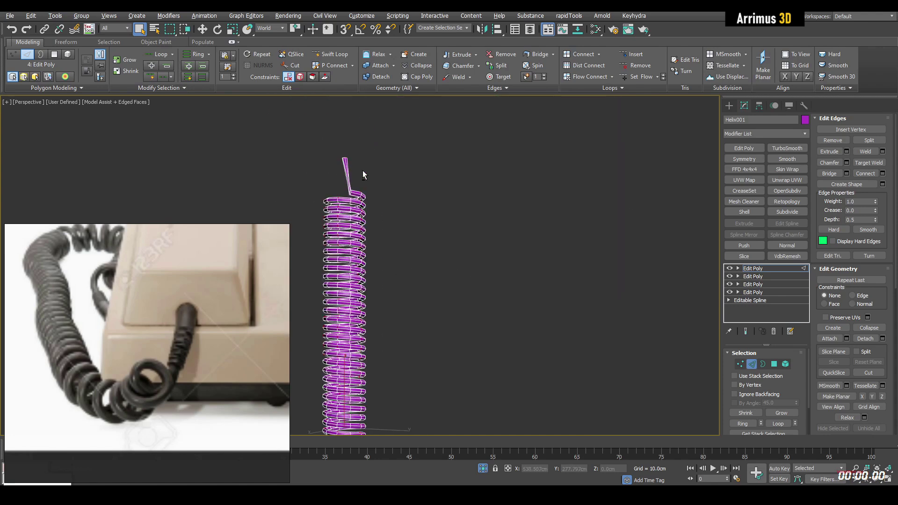
key(2)
Step: Preview the cord with TurboSmooth at 2 iterations and without edges shown, and delete the modifier again
alt+middle_drag(378, 187, 402, 223)
scroll(402, 223, up, 3)
click(779, 148)
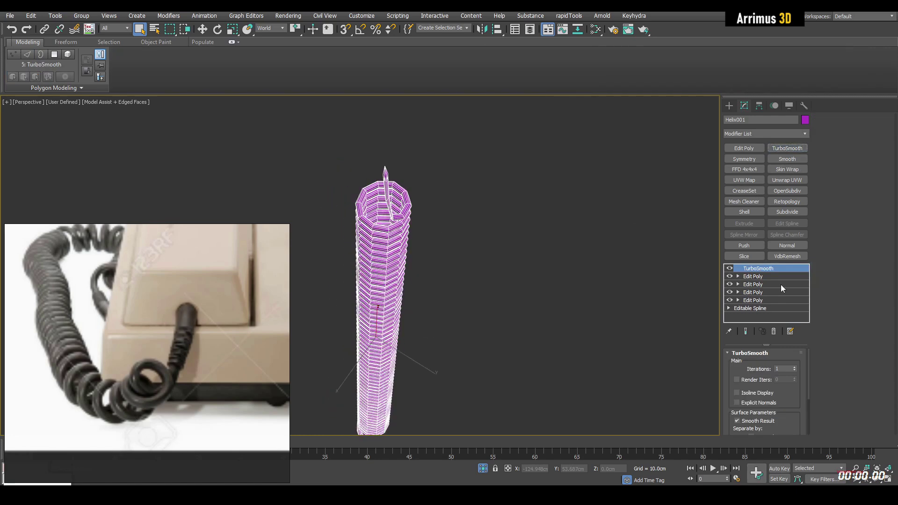
click(793, 367)
alt+middle_drag(481, 282, 475, 245)
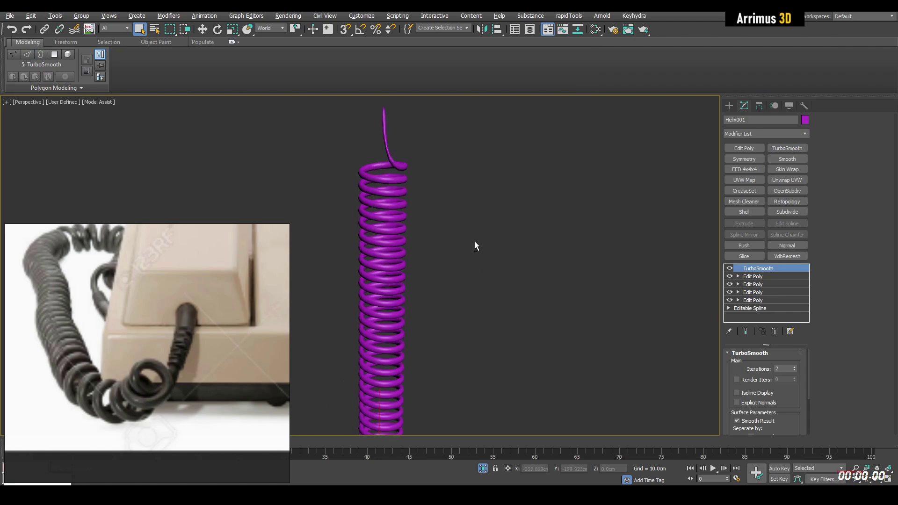
key(F4)
right_click(759, 265)
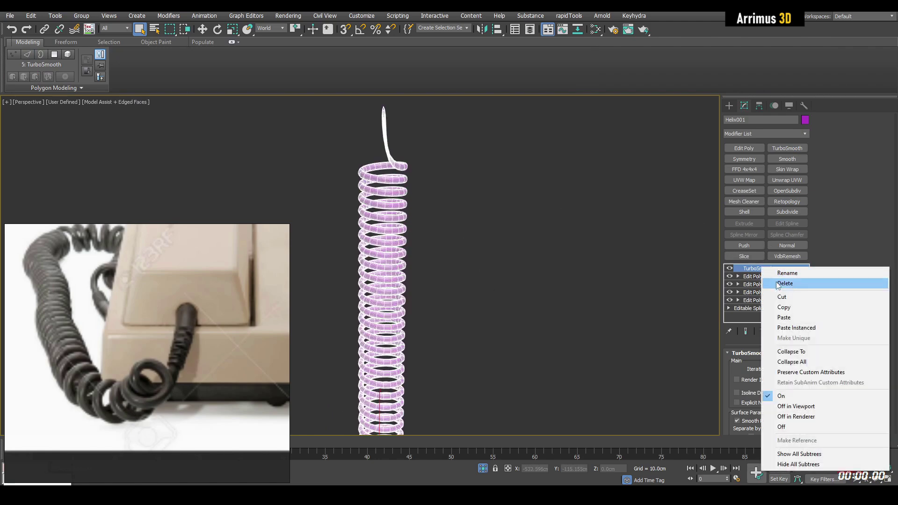
click(775, 282)
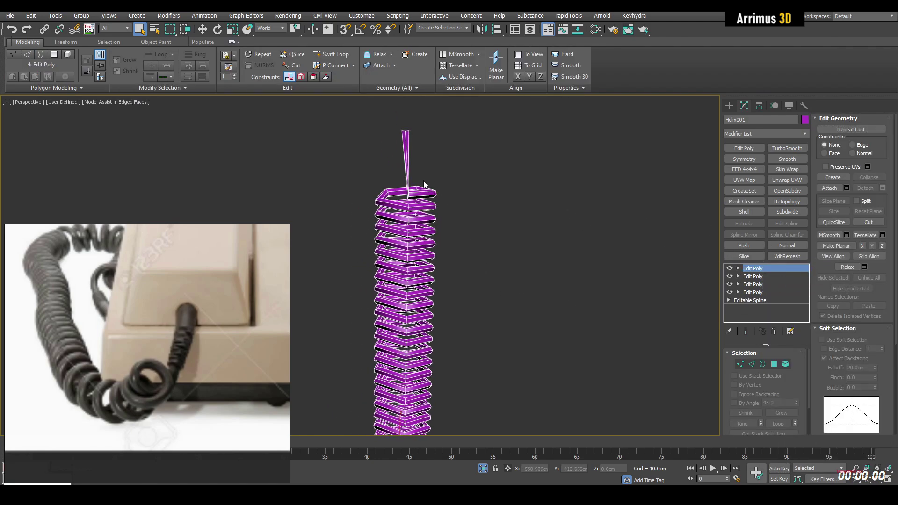
Step: Insert an edge loop on the straight cord end just above the coil and reposition it to form a bend
scroll(428, 180, up, 5)
key(2)
key(alt+1)
middle_drag(369, 219, 386, 285)
click(369, 132)
key(w)
scroll(386, 285, up, 3)
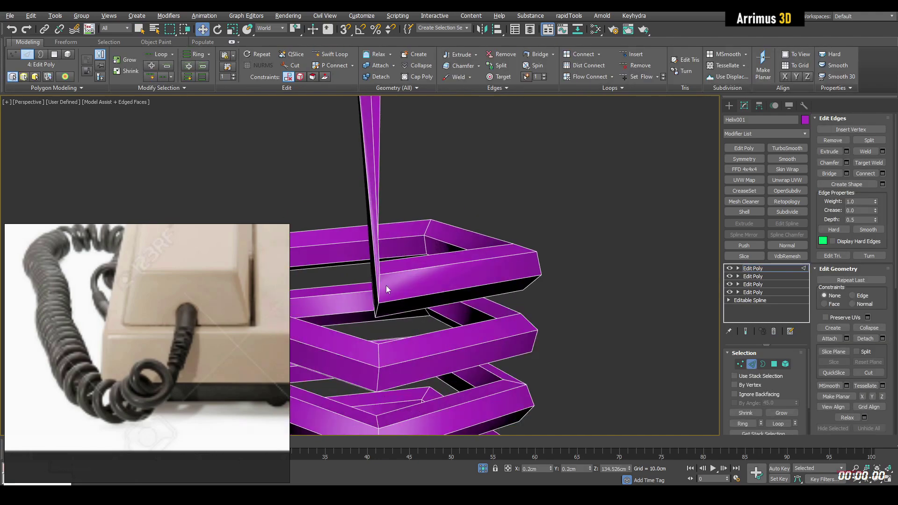
scroll(396, 279, up, 5)
scroll(396, 279, down, 8)
scroll(440, 262, up, 3)
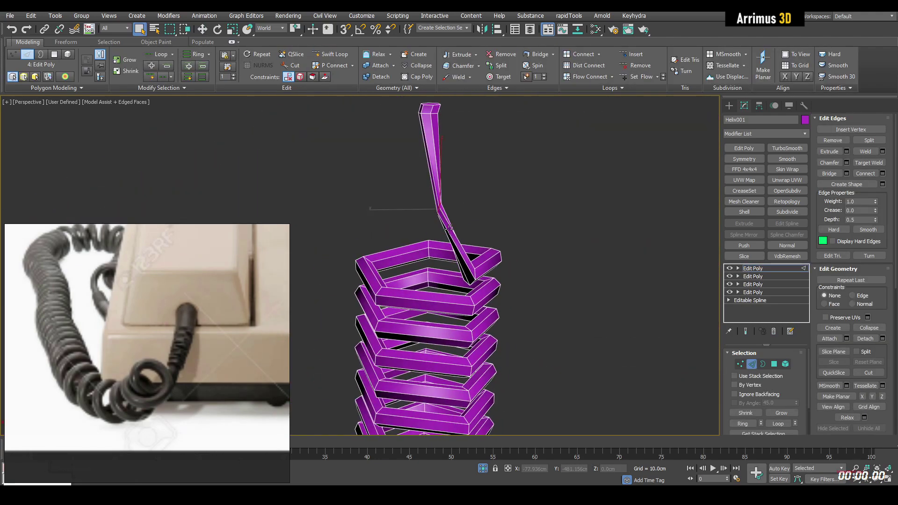
Step: Rotate the bend's edge loop and insert another loop below it, adjusted to follow the cord's flow
alt+middle_drag(449, 206, 421, 201)
key(e)
drag(448, 213, 457, 219)
middle_drag(457, 218, 452, 167)
key(alt+1)
shift+click(427, 283)
alt+middle_drag(430, 283, 460, 271)
key(alt+f)
Step: Rotate the first vertex ring at the bend to align it with the cord's direction
scroll(449, 294, up, 3)
key(1)
drag(421, 240, 444, 284)
key(e)
drag(486, 217, 493, 230)
alt+middle_drag(486, 224, 472, 234)
Step: Rotate two more vertex rings along the bend to even out the transition into the coil
drag(344, 177, 390, 215)
alt+middle_drag(397, 220, 461, 258)
drag(461, 262, 465, 256)
middle_drag(465, 257, 441, 367)
drag(398, 148, 530, 240)
drag(509, 200, 525, 192)
Step: Scale the vertex ring at the bend to keep the cord's thickness consistent
alt+middle_drag(519, 262, 477, 196)
drag(363, 173, 489, 238)
key(r)
alt+middle_drag(489, 238, 475, 226)
mouse_move(475, 226)
mouse_down()
mouse_move(485, 229)
mouse_move(477, 228)
mouse_up()
Step: Repeat the last edge operation on the two cross-section edge loops at the bends of the straight end
drag(388, 292, 486, 341)
key(2)
key(q)
double_click(447, 227)
key(semicolon)
double_click(426, 330)
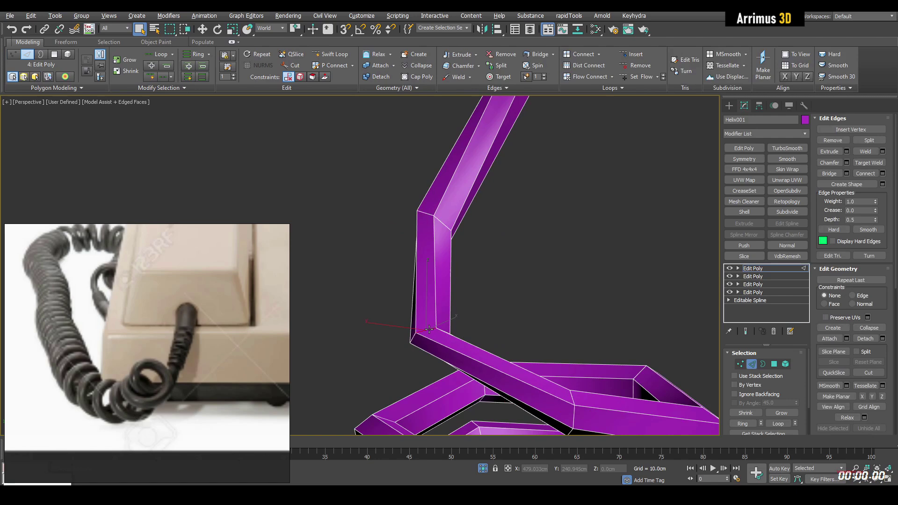
key(semicolon)
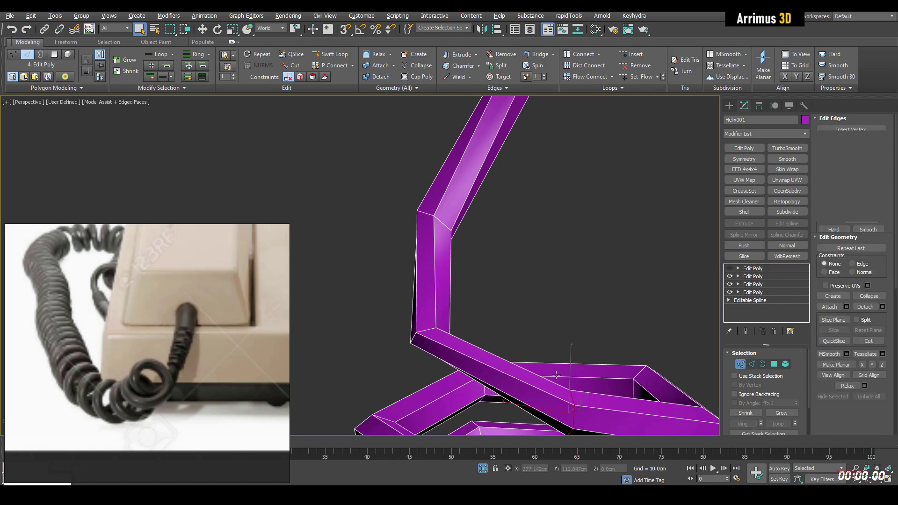
Step: Extrude the hexagonal cap polygon at the cord's straight end into a wider block for the strain-relief sleeve
scroll(505, 375, down, 6)
middle_drag(494, 239, 498, 243)
scroll(499, 242, up, 3)
key(4)
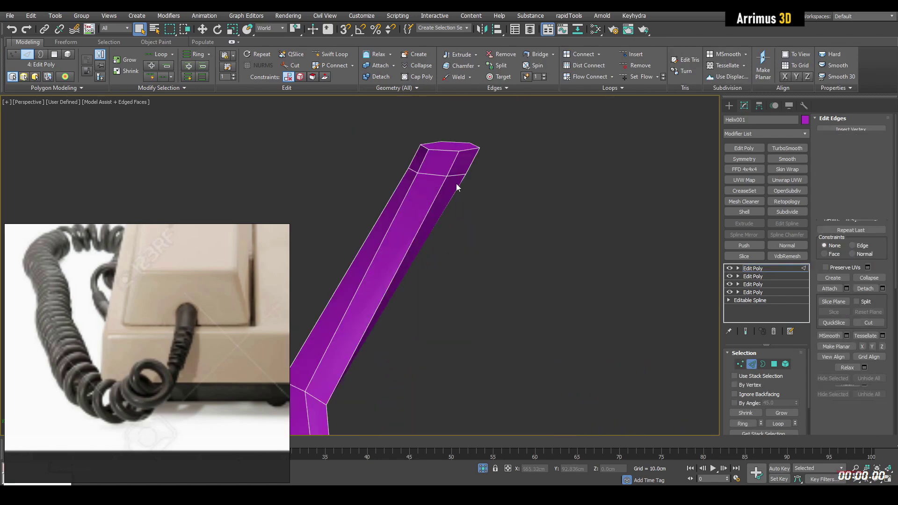
click(449, 152)
key(z)
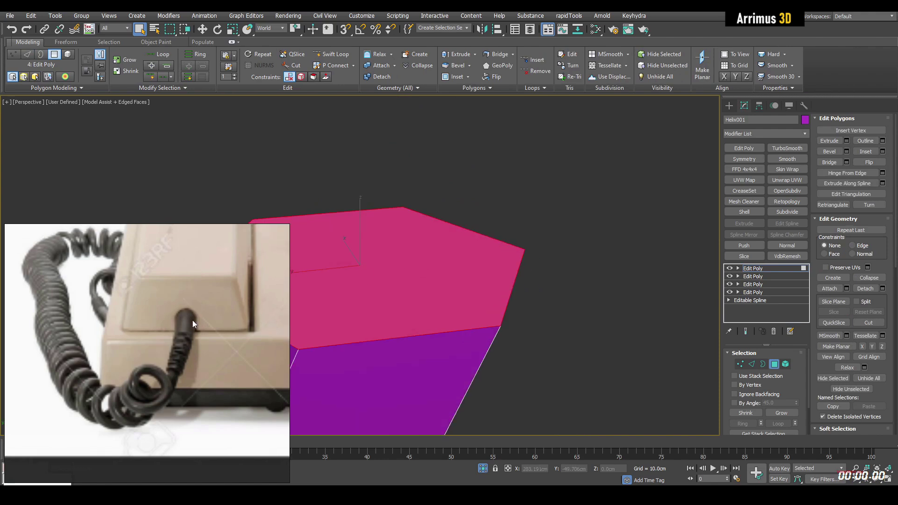
scroll(195, 337, down, 3)
scroll(495, 311, down, 4)
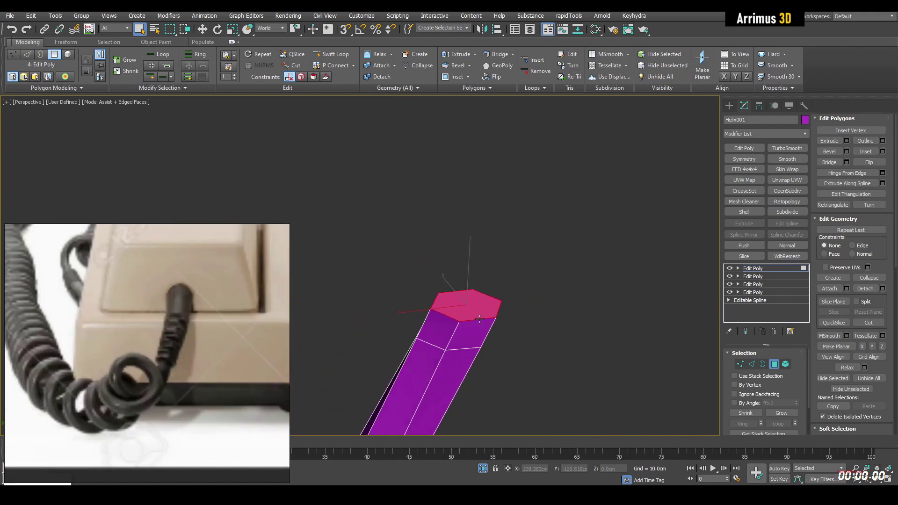
alt+middle_drag(496, 314, 450, 278)
key(w)
scroll(447, 277, up, 7)
scroll(450, 279, down, 4)
key(r)
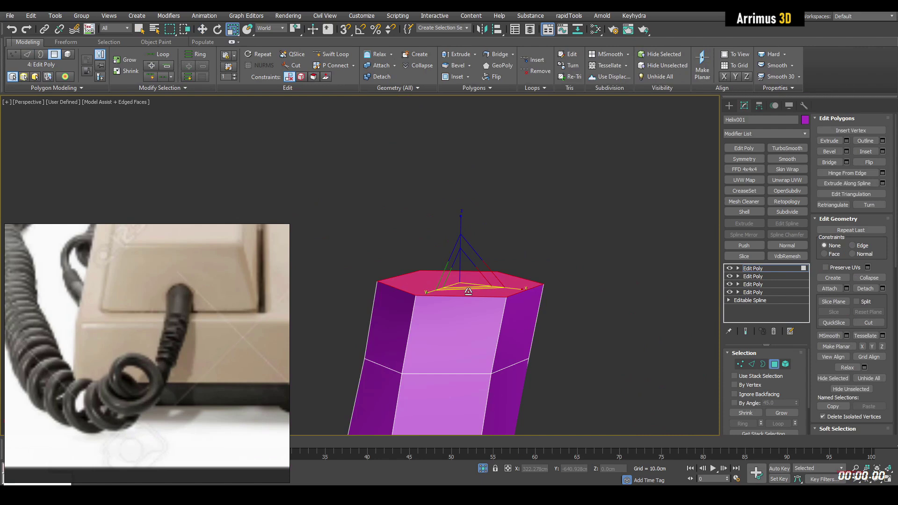
shift+drag(466, 289, 450, 142)
key(w)
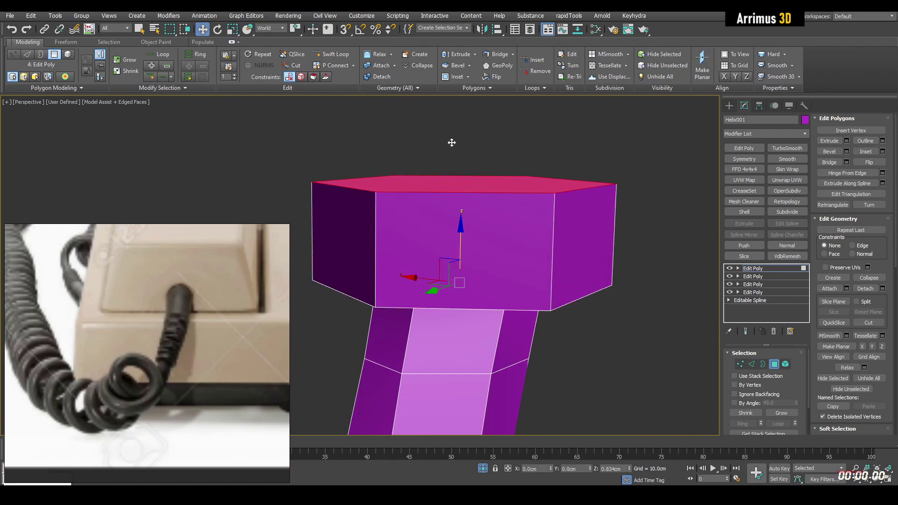
Step: Lengthen the sleeve block by moving its end polygon along the Z axis, and scale that polygon slightly
scroll(451, 244, down, 6)
drag(452, 186, 457, 128)
middle_drag(463, 114, 438, 200)
key(r)
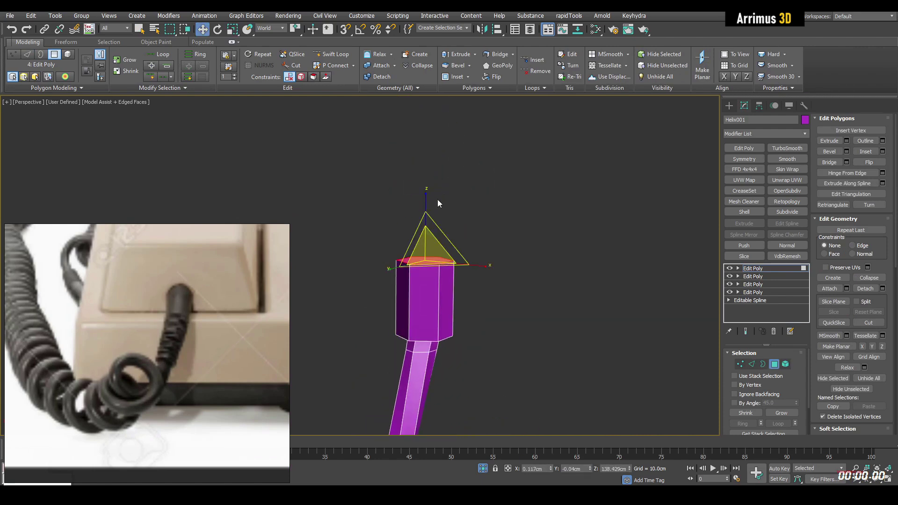
drag(431, 246, 431, 253)
Step: Extrude the sleeve's end polygon along the Z axis to add a second section
key(w)
mouse_move(426, 229)
alt+middle_down()
mouse_move(428, 160)
mouse_move(425, 225)
alt+middle_up()
shift+drag(420, 230, 421, 173)
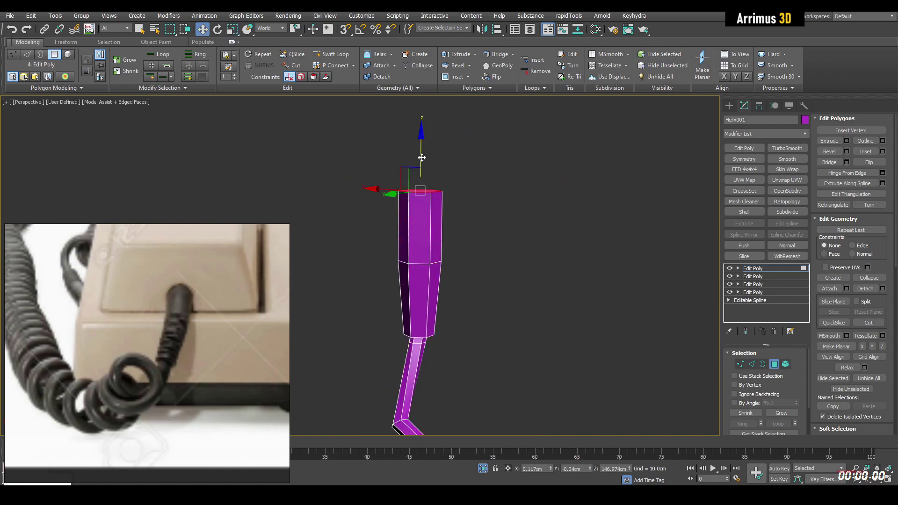
Step: Delete the cap polygon at the sleeve's far end
key(q)
alt+middle_drag(420, 187, 447, 220)
key(Delete)
key(4)
key(4)
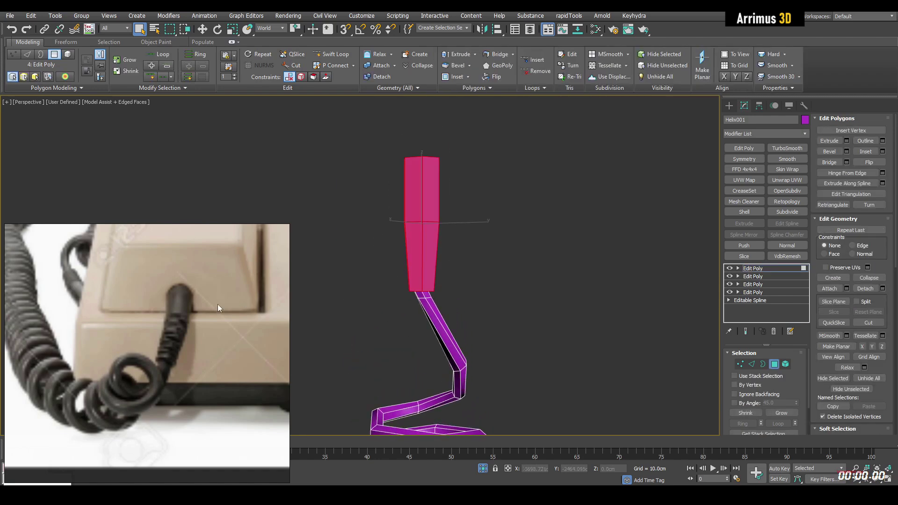
Step: Grow the sleeve's polygon selection to include the ring around the cord and detach it as a separate object
scroll(403, 259, up, 5)
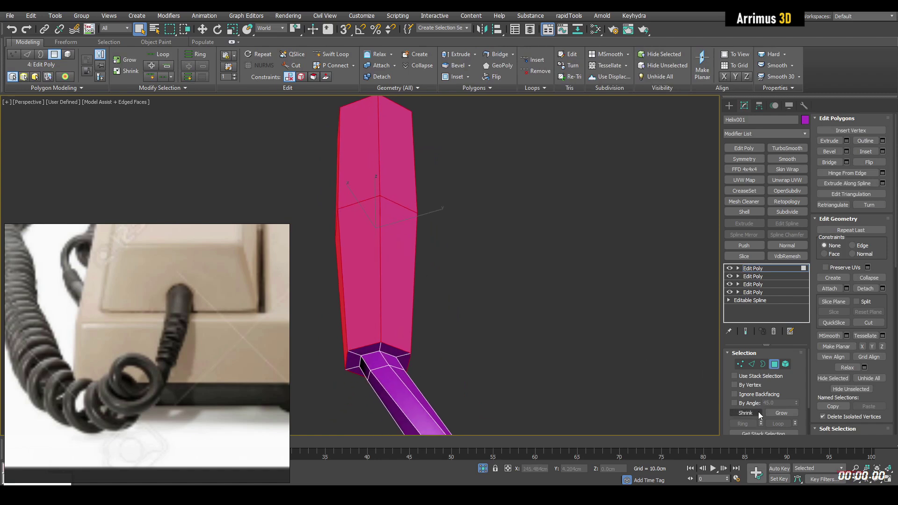
click(787, 415)
key(alt+d)
click(548, 340)
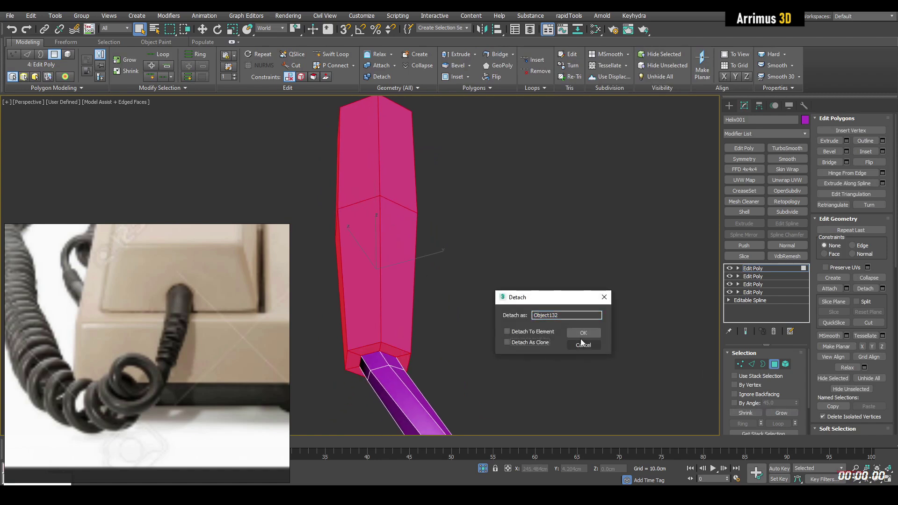
click(583, 333)
Step: Set the Crease to 1.0 on the edges at the detached sleeve's cord end
key(4)
click(406, 304)
alt+middle_drag(406, 304, 448, 201)
key(2)
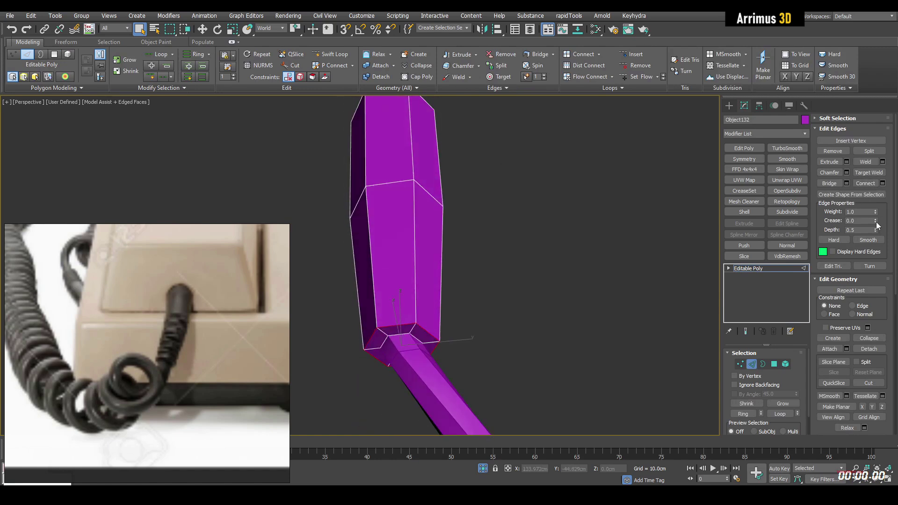
middle_drag(545, 193, 534, 205)
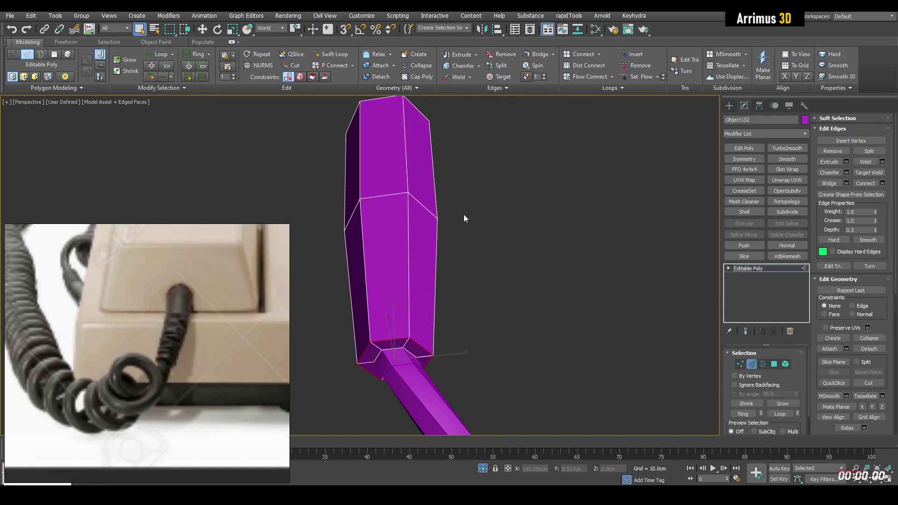
Step: Add an edge loop on each side of the sleeve's middle ring and apply OpenSubdiv with 3 iterations
key(alt+1)
click(413, 234)
click(786, 190)
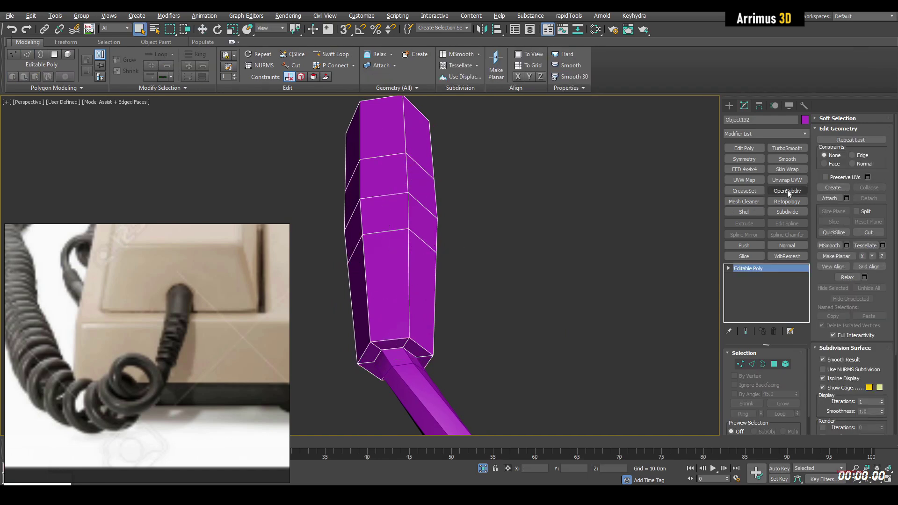
click(795, 367)
click(795, 367)
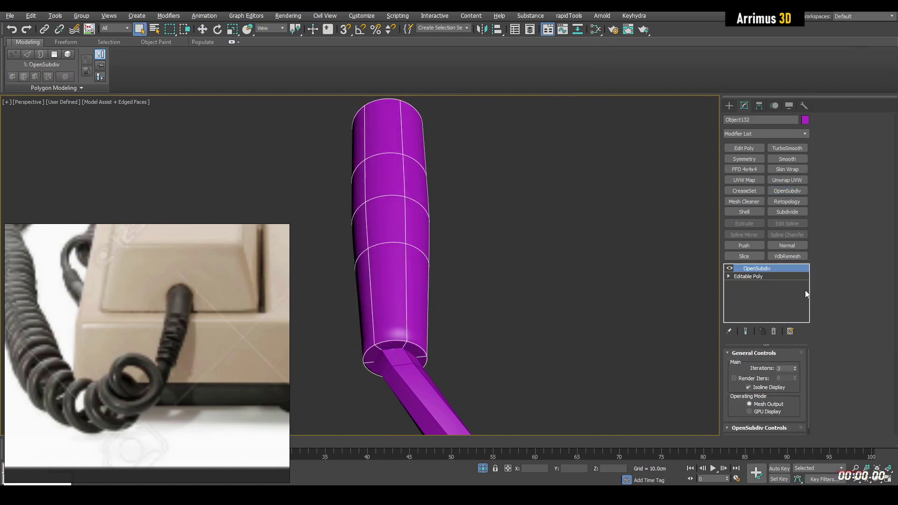
Step: Apply a Smooth modifier and an Edit Poly modifier to the sleeve
click(792, 160)
click(756, 148)
alt+middle_drag(468, 229, 450, 211)
Step: Change the object color of the cord and sleeve to black
key(ctrl+a)
click(804, 121)
click(491, 241)
click(484, 270)
Step: Apply TurboSmooth to the cord
click(513, 280)
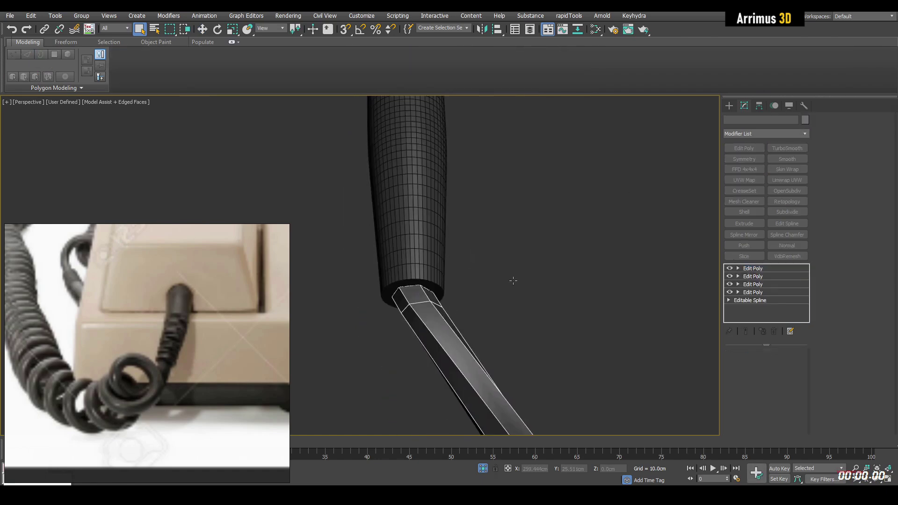
click(787, 148)
click(546, 205)
scroll(458, 204, down, 10)
alt+middle_drag(459, 204, 445, 177)
scroll(445, 183, up, 8)
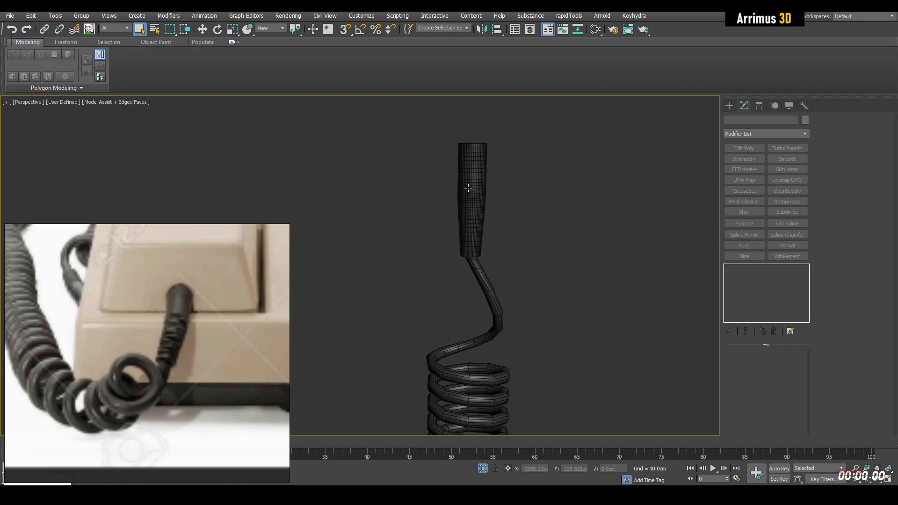
Step: Isolate the sleeve and show it enlarged in a maximized Front view
click(468, 187)
scroll(468, 188, up, 5)
alt+middle_drag(479, 206, 476, 253)
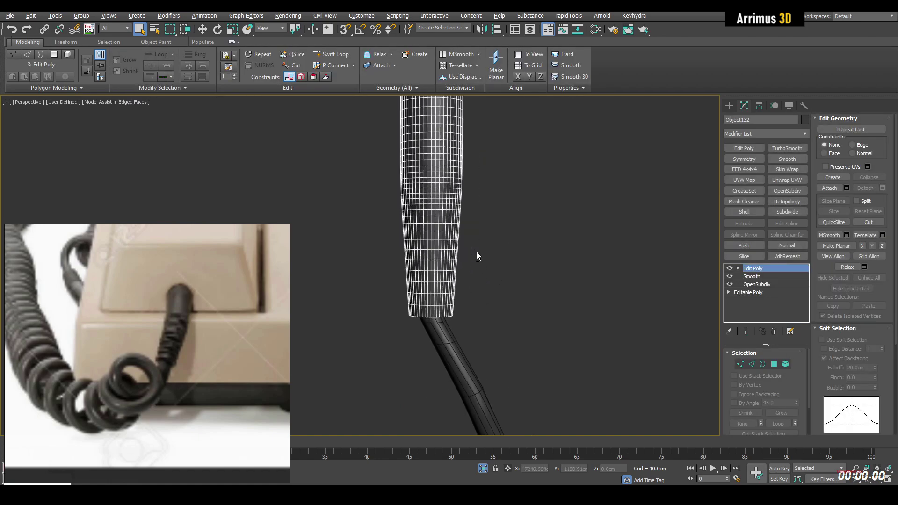
key(alt+q)
key(alt+w)
middle_click(548, 227)
key(v)
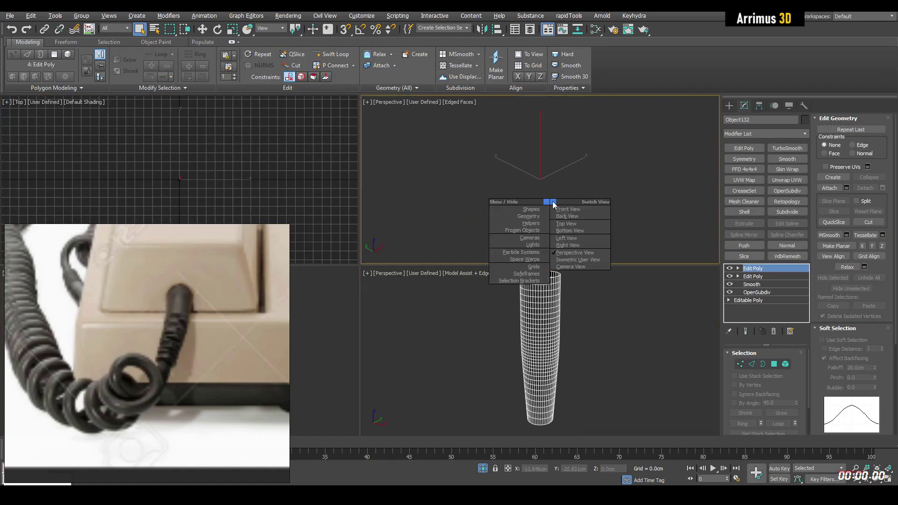
click(558, 209)
key(alt+w)
key(z)
middle_drag(419, 218, 458, 216)
Step: Add an Edit Poly modifier to the sleeve and delete the left half of its polygons
click(744, 148)
key(4)
key(ctrl+a)
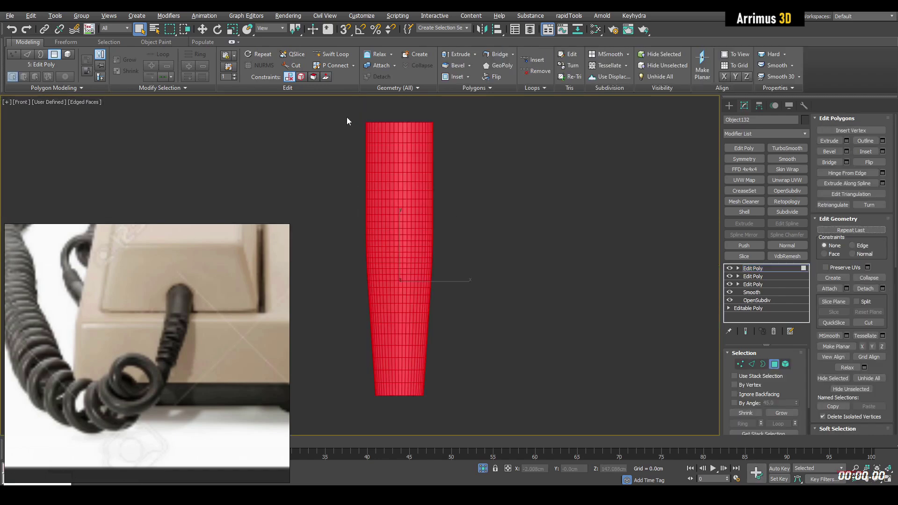
drag(397, 406, 397, 406)
key(Delete)
Step: Select spaced bands of polygons along the outer side of the remaining half of the sleeve
scroll(430, 248, up, 5)
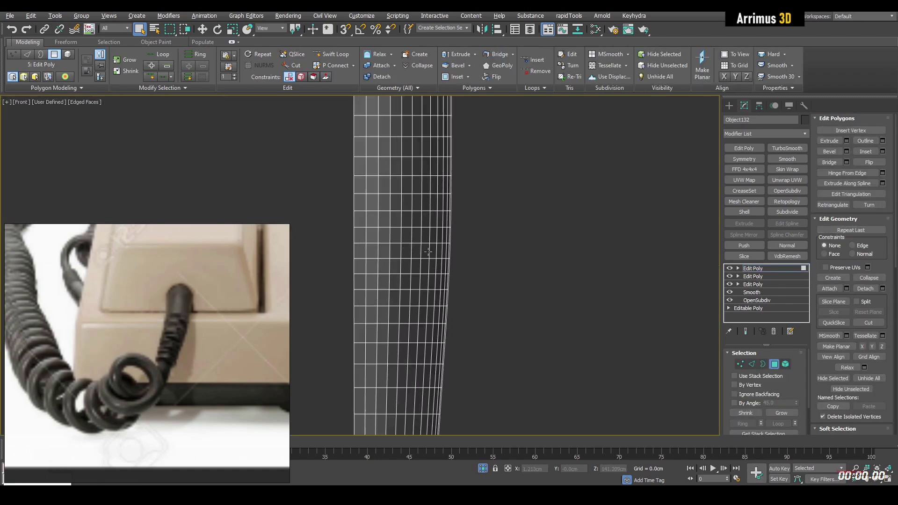
drag(471, 249, 471, 250)
middle_drag(456, 309, 455, 288)
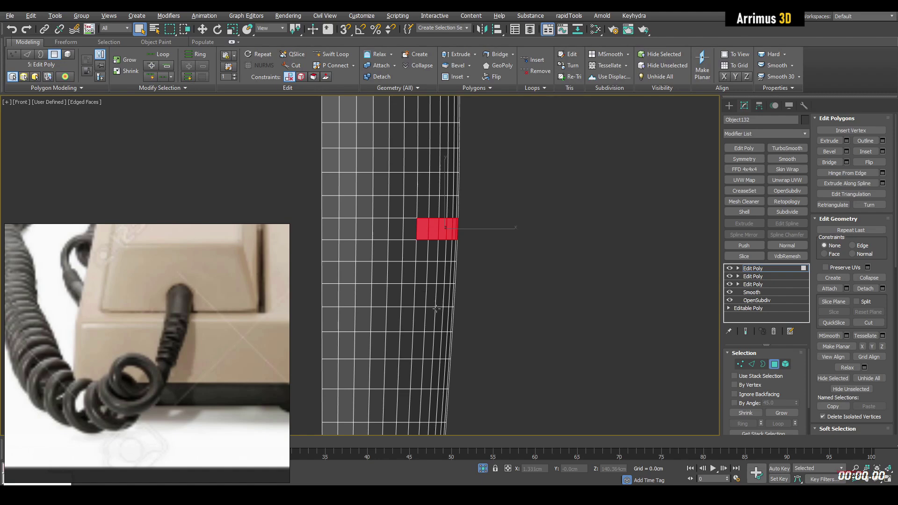
middle_drag(462, 342, 442, 241)
scroll(429, 317, down, 3)
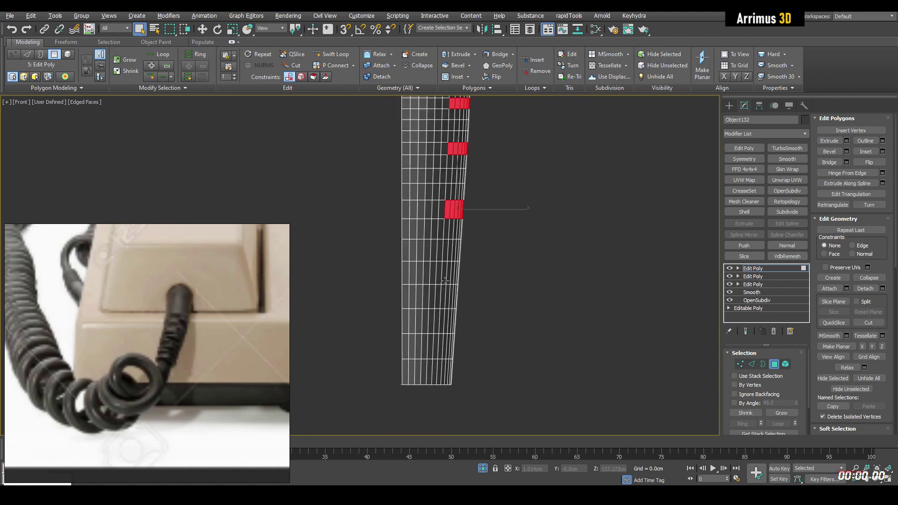
scroll(446, 267, up, 3)
scroll(502, 318, down, 4)
scroll(473, 289, up, 4)
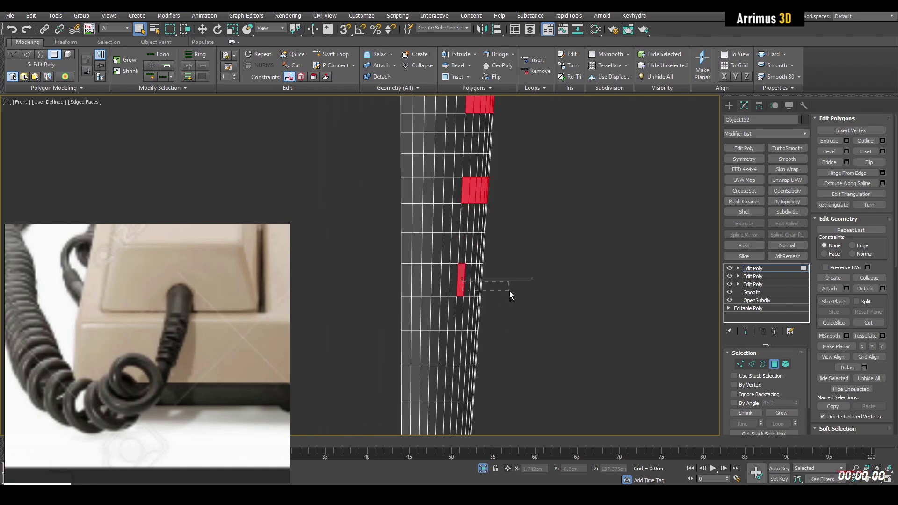
ctrl+drag(510, 291, 510, 292)
Step: Add another Edit Poly modifier above the selected polygon bands and leave polygon editing
scroll(509, 291, down, 3)
middle_drag(516, 264, 492, 308)
key(shift+e)
middle_drag(481, 193, 472, 229)
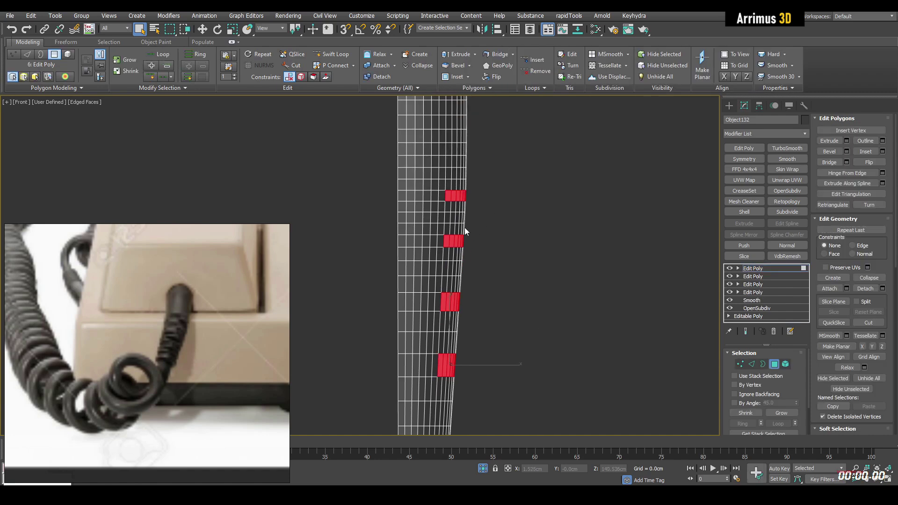
middle_drag(464, 299, 453, 279)
key(4)
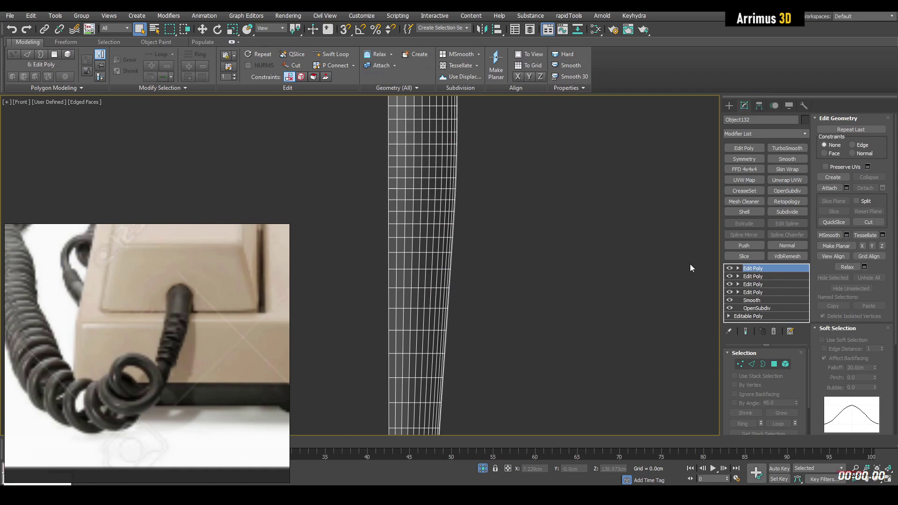
Step: Delete the Smooth modifier and all Edit Poly modifiers above OpenSubdiv on the sleeve
scroll(456, 266, down, 4)
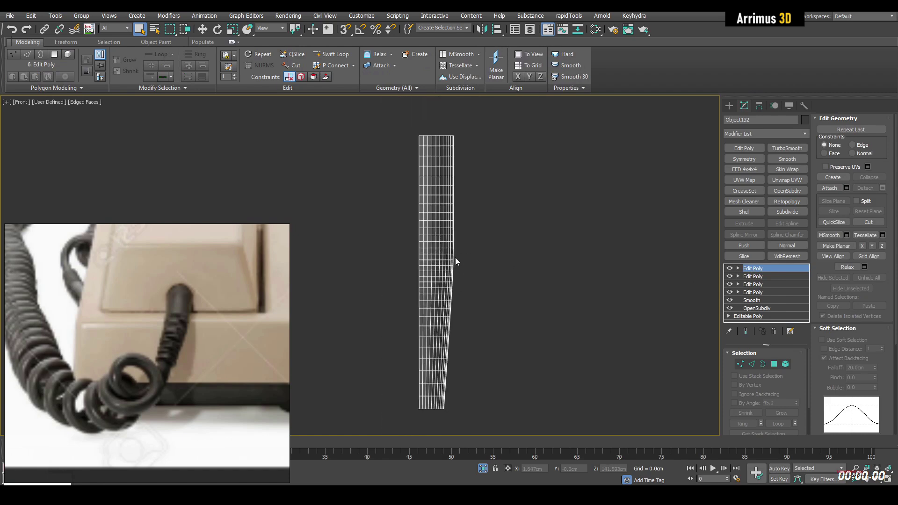
shift+click(751, 300)
right_click(753, 299)
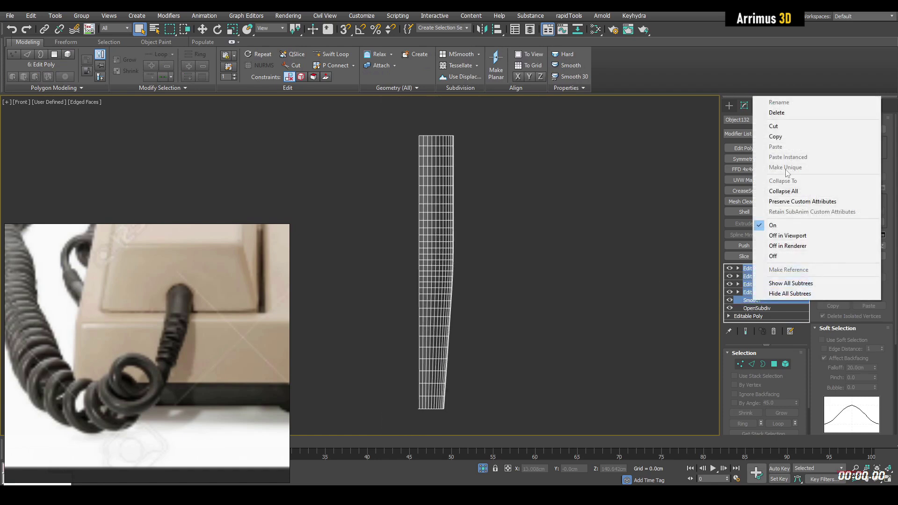
click(776, 114)
middle_drag(565, 223, 576, 206)
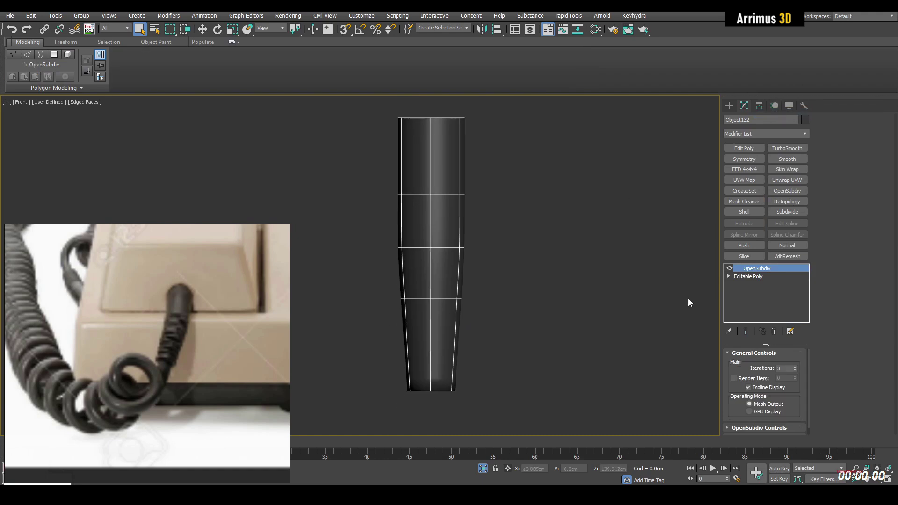
Step: Turn off Isoline Display and set the sleeve's OpenSubdiv iterations to 1
click(754, 388)
click(795, 370)
click(794, 370)
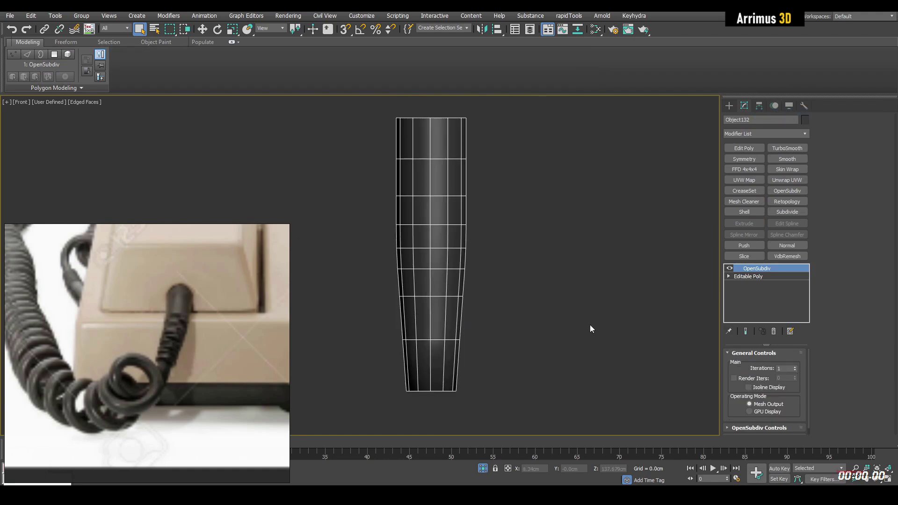
Step: Add an Edit Poly modifier to the sleeve and insert a Swift Loop edge loop close to its narrow end
key(ctrl+e)
key(1)
key(alt+1)
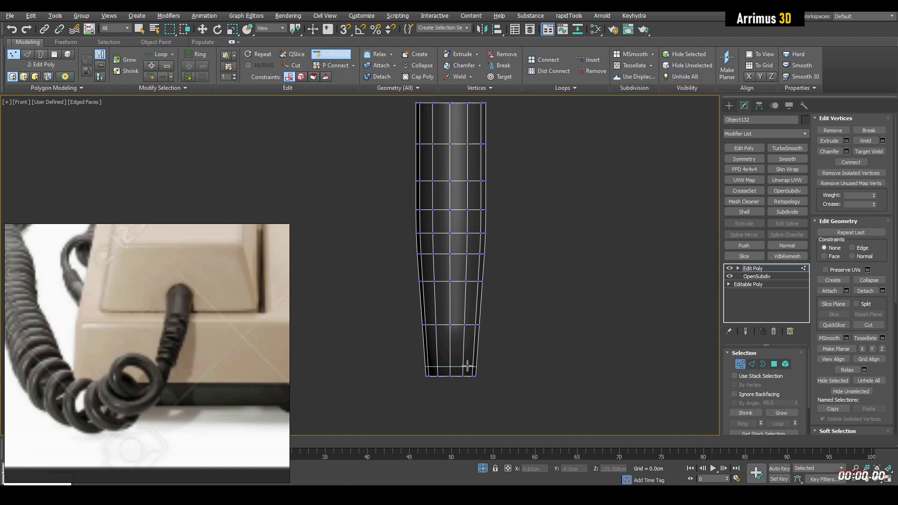
click(467, 366)
key(w)
middle_drag(493, 278, 471, 289)
Step: Insert a supporting edge loop close to the sleeve's wide end
key(alt+1)
click(447, 140)
key(w)
Step: Insert more edge loops along the sleeve so that its cross-section rings are evenly spaced
key(alt+1)
click(450, 314)
click(446, 353)
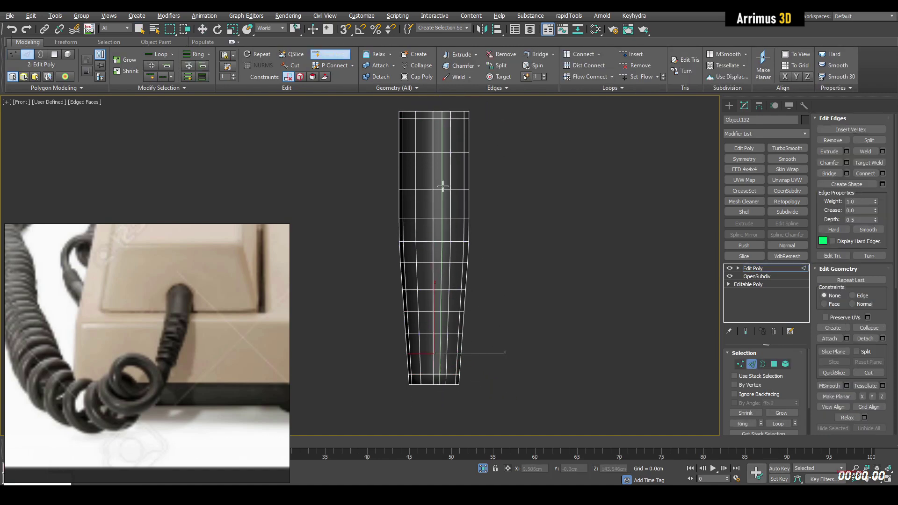
key(w)
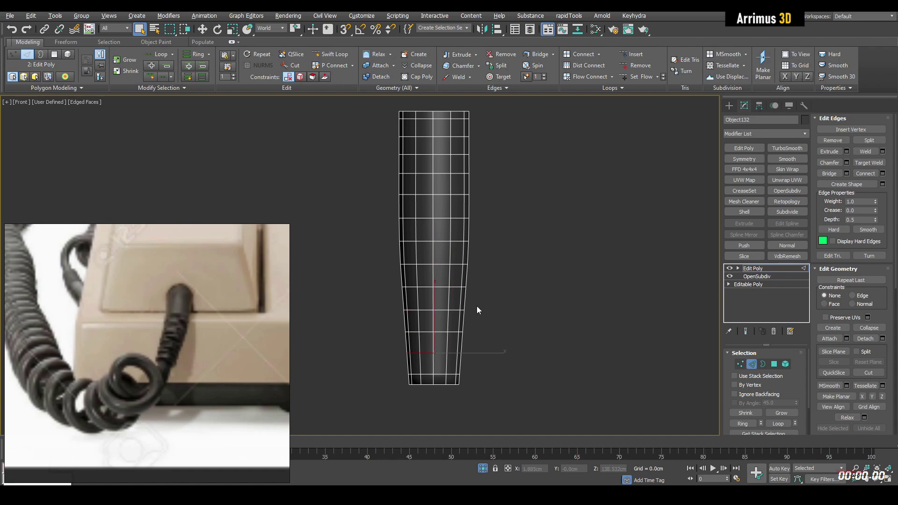
middle_drag(477, 306, 526, 270)
key(2)
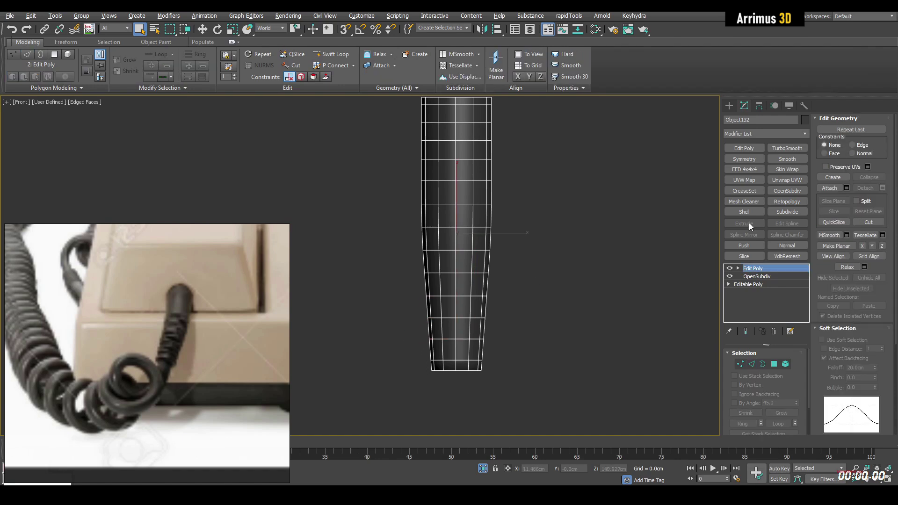
Step: Apply a second OpenSubdiv modifier to the sleeve with an Edit Poly modifier above it
click(792, 187)
key(ctrl+e)
middle_drag(515, 264, 516, 260)
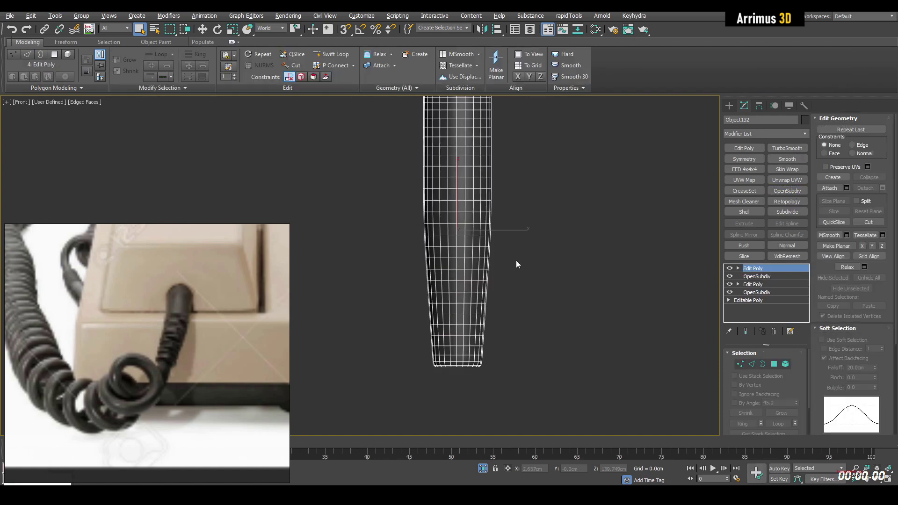
Step: Delete the polygons on one side of the sleeve's centre line in the front view, leaving a half sleeve
key(4)
middle_drag(491, 171, 486, 225)
click(410, 138)
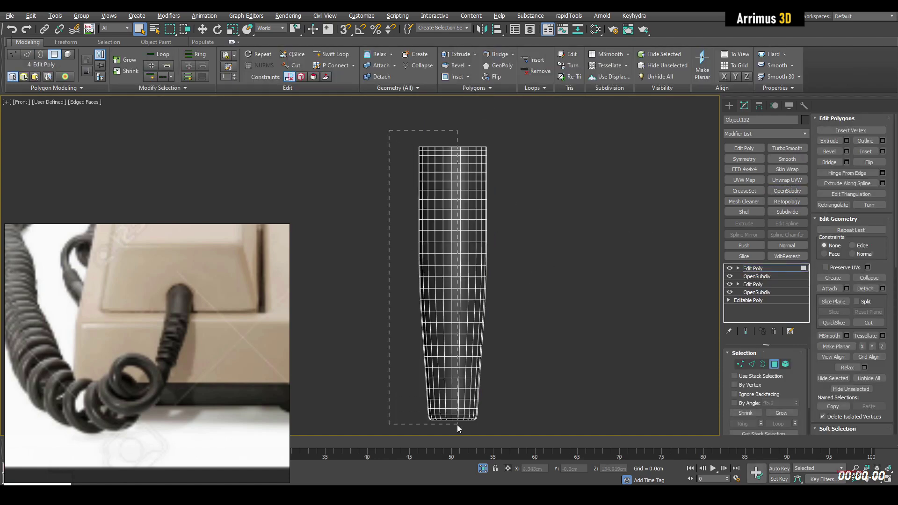
drag(457, 424, 450, 426)
key(Delete)
Step: Select three polygon bands on the half sleeve's outer side with three rows between them, and add another Edit Poly modifier
middle_drag(491, 319, 483, 235)
scroll(487, 257, up, 2)
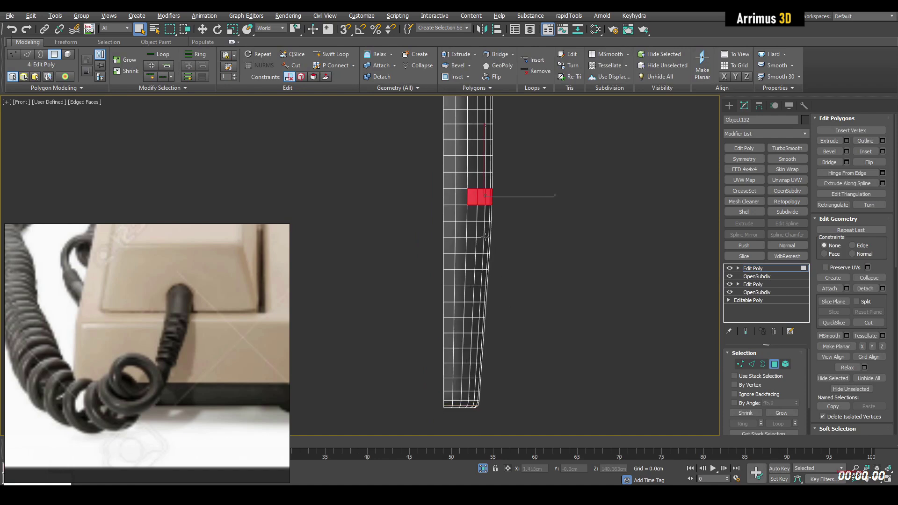
scroll(484, 235, up, 2)
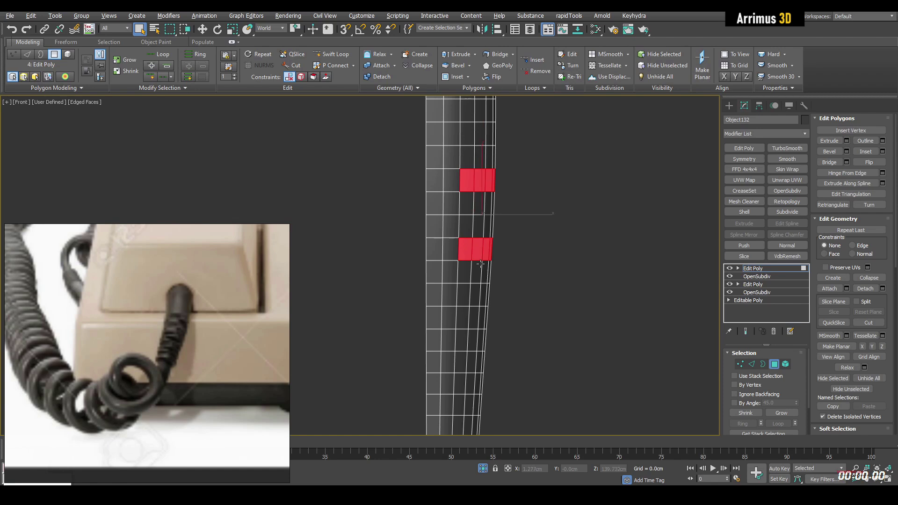
alt+click(465, 247)
alt+drag(520, 276, 514, 232)
ctrl+click(466, 226)
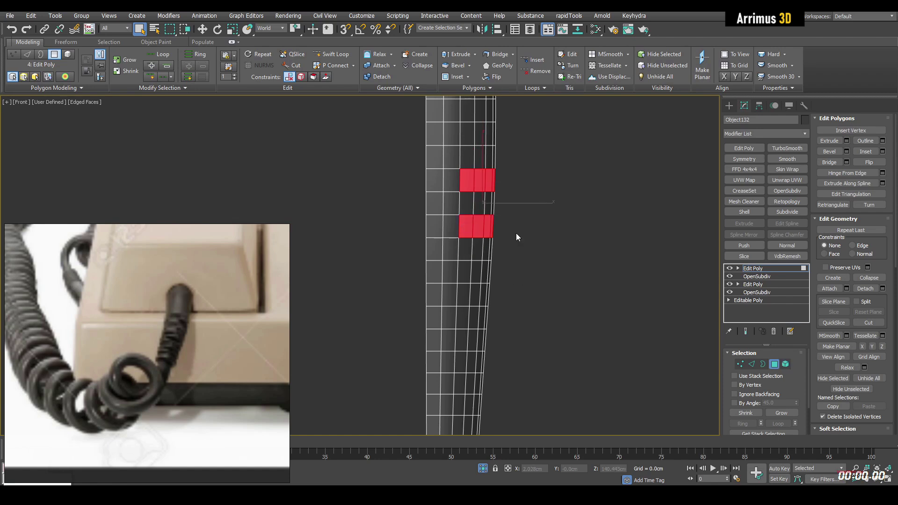
middle_drag(483, 278, 482, 248)
scroll(480, 248, down, 2)
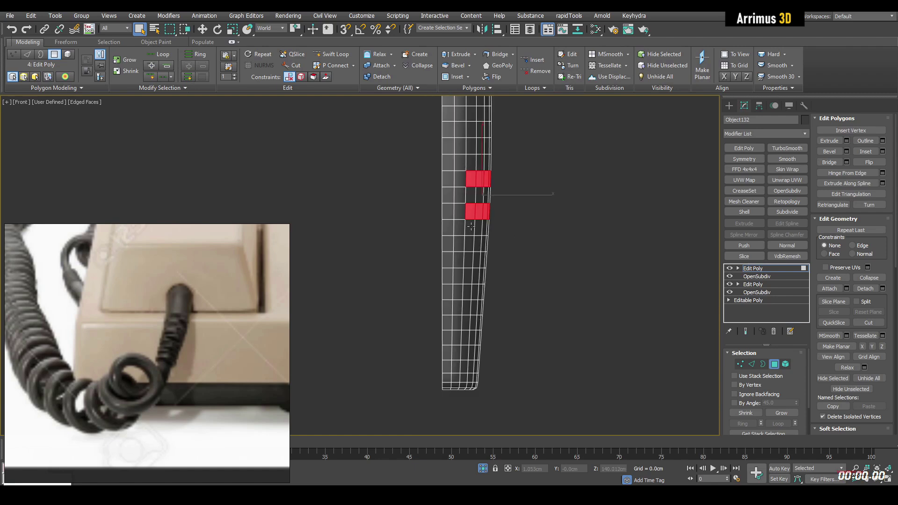
alt+drag(456, 210, 502, 255)
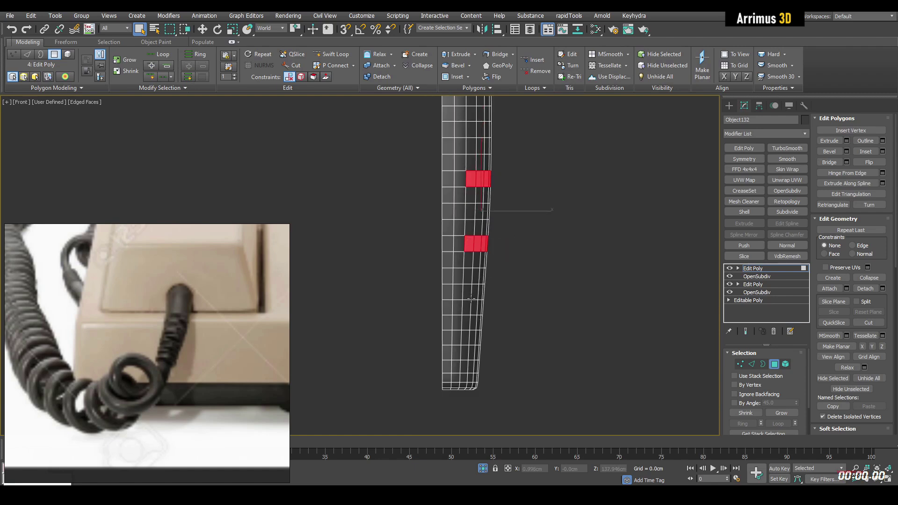
ctrl+drag(471, 298, 505, 312)
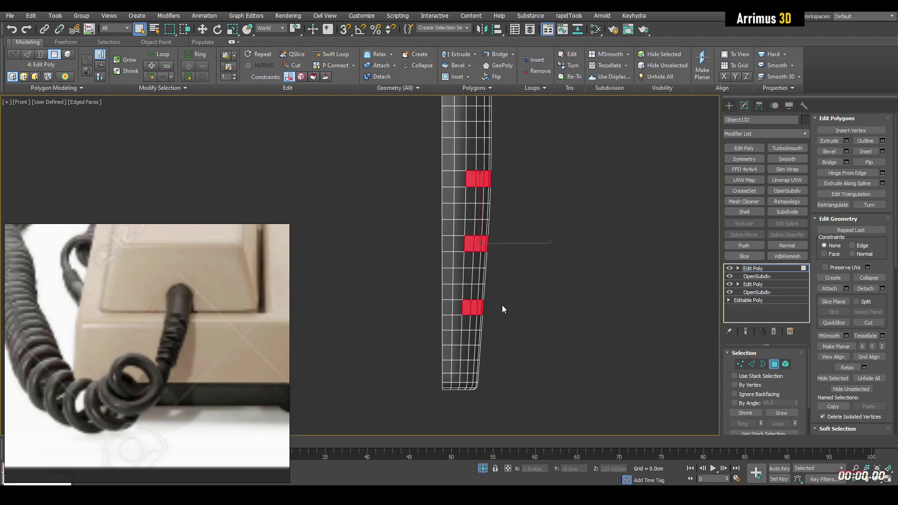
middle_drag(489, 287, 490, 283)
key(ctrl+e)
key(4)
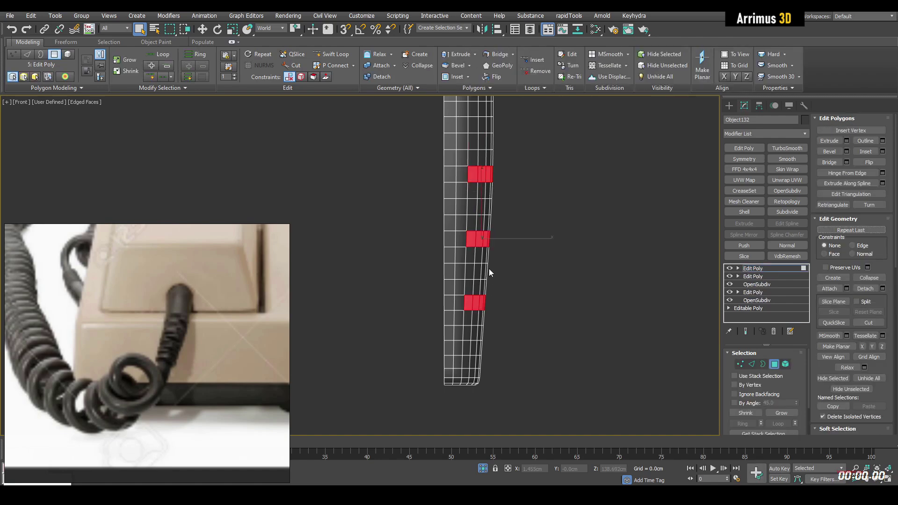
Step: Recess the three selected bands to form notches in the sleeve's side, and select the vertices around them in the perspective view
key(alt+w)
middle_click(546, 310)
key(alt+w)
key(z)
alt+middle_drag(545, 311, 532, 265)
key(ctrl+shift+b)
click(556, 380)
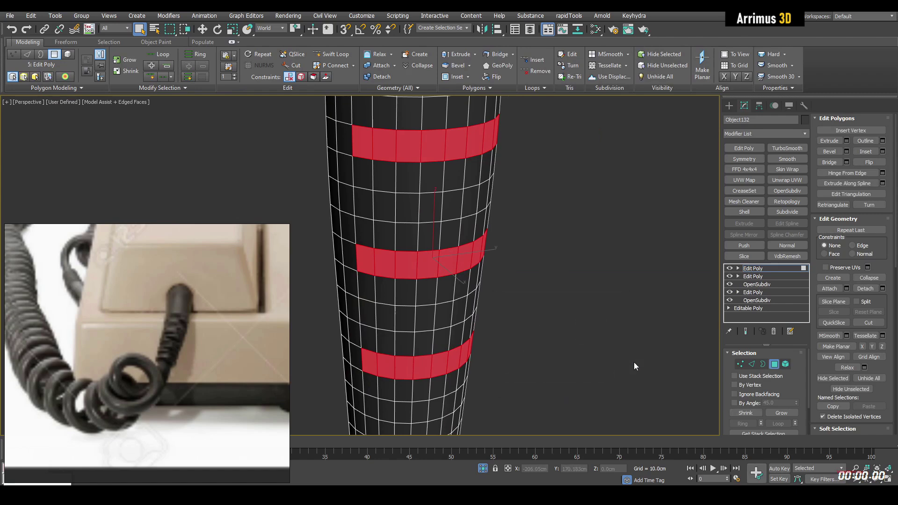
click(751, 364)
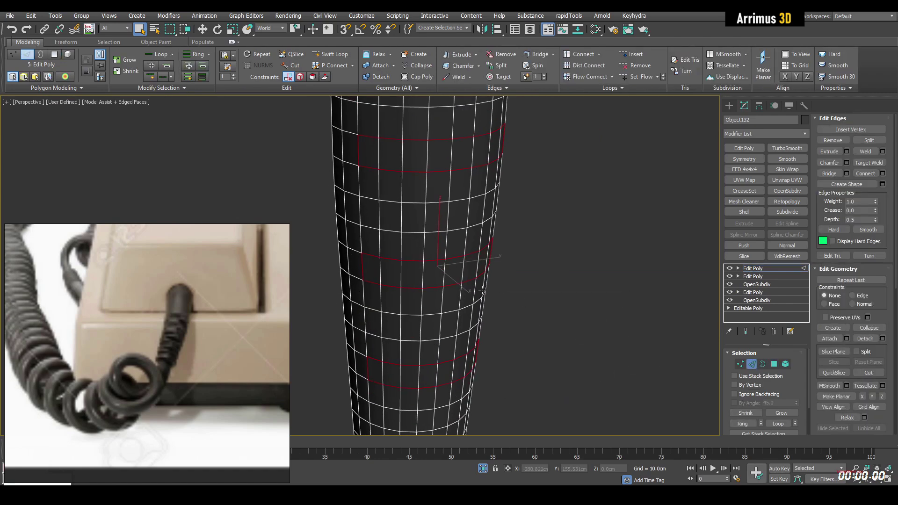
scroll(481, 290, down, 3)
key(1)
drag(363, 174, 520, 333)
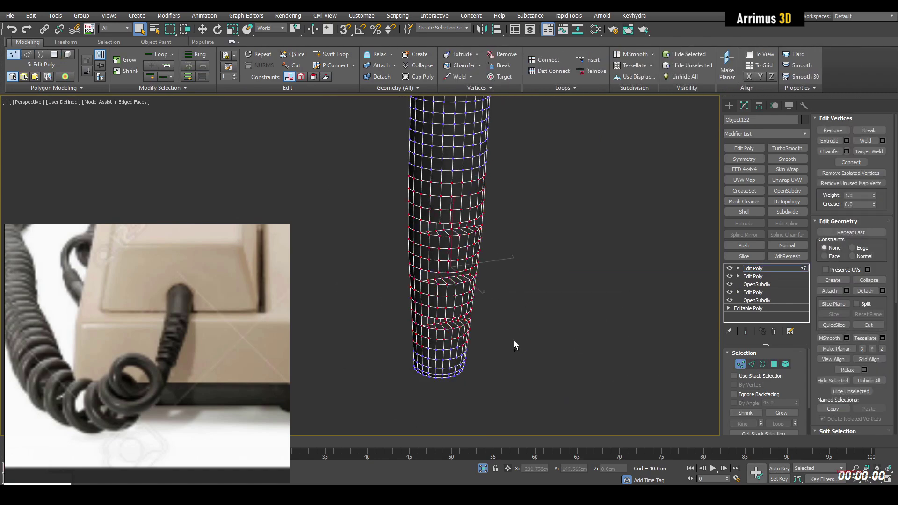
scroll(476, 290, up, 3)
key(1)
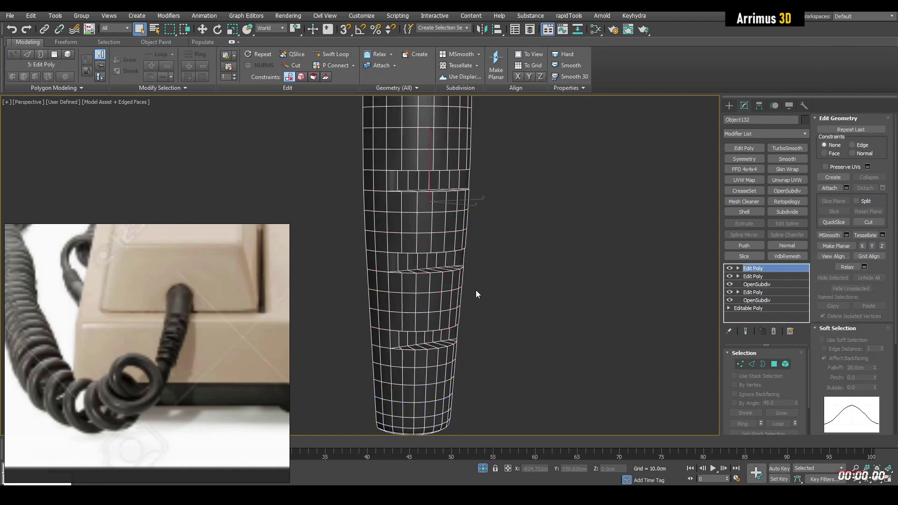
Step: Add another Edit Poly modifier and apply a Symmetry modifier that mirrors the notched half across the X axis
key(ctrl+e)
key(4)
alt+middle_drag(481, 262, 419, 249)
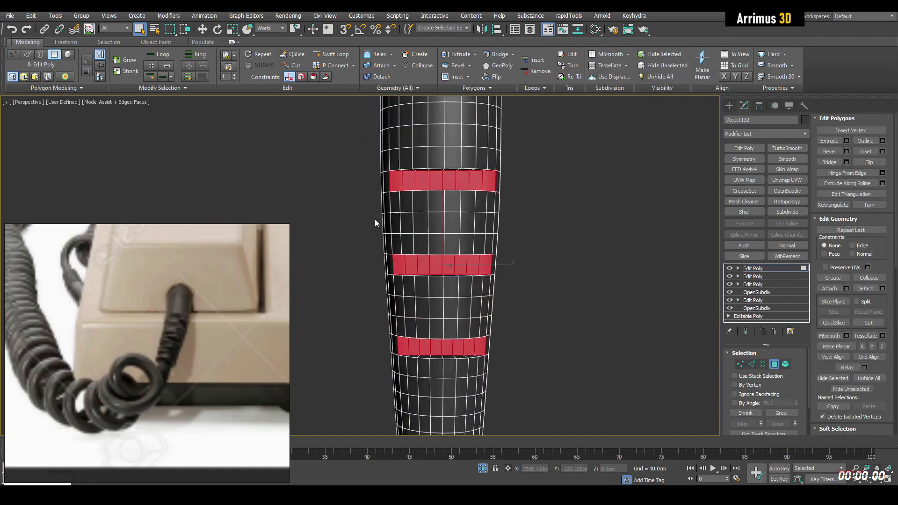
key(4)
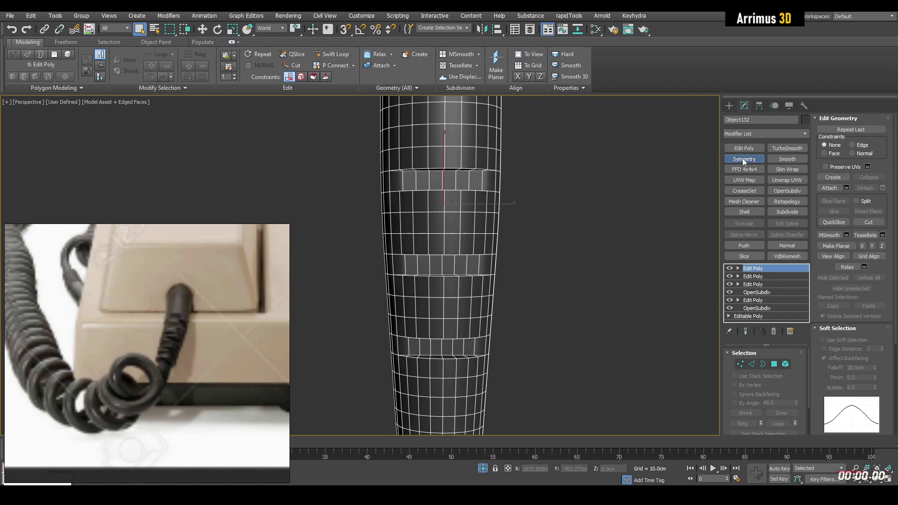
click(744, 159)
alt+middle_drag(568, 202, 496, 257)
click(728, 268)
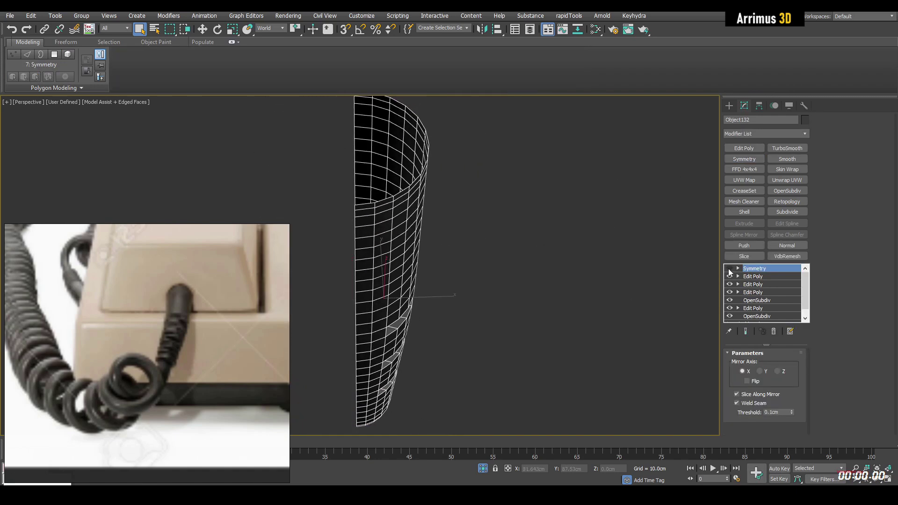
click(728, 268)
click(728, 269)
click(728, 268)
alt+middle_drag(640, 253, 565, 269)
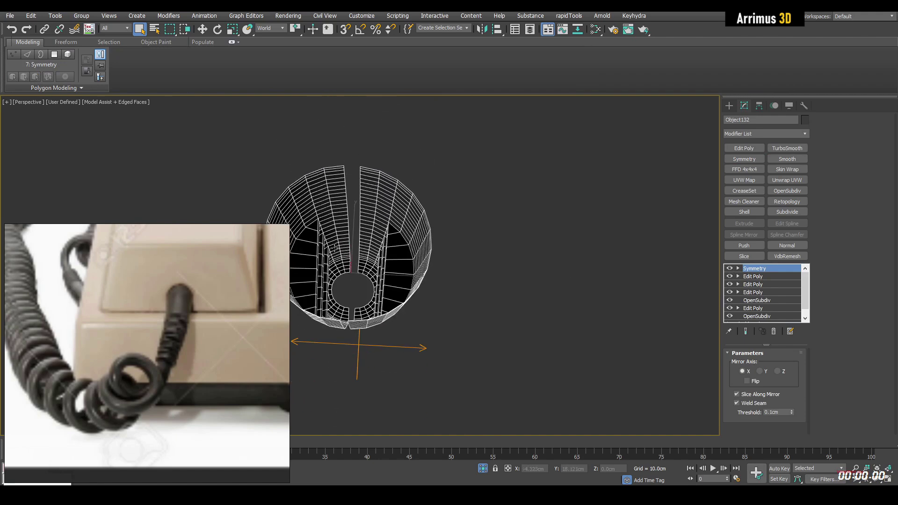
Step: Add an Edit Poly modifier below Symmetry and move all the half's vertices along X until the mirrored halves meet
alt+middle_drag(334, 248, 417, 247)
alt+middle_drag(417, 247, 430, 260)
click(751, 277)
key(shift+e)
key(1)
key(ctrl+a)
key(w)
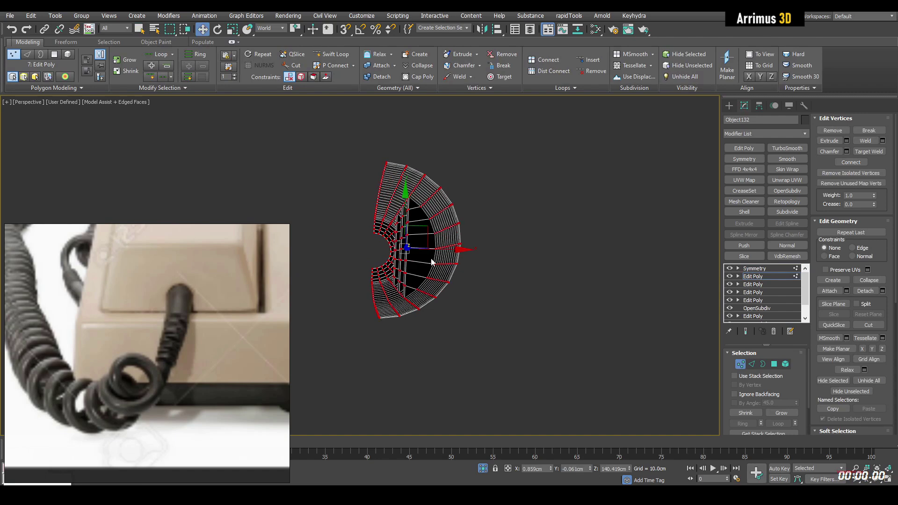
key(ctrl+0)
drag(447, 250, 442, 249)
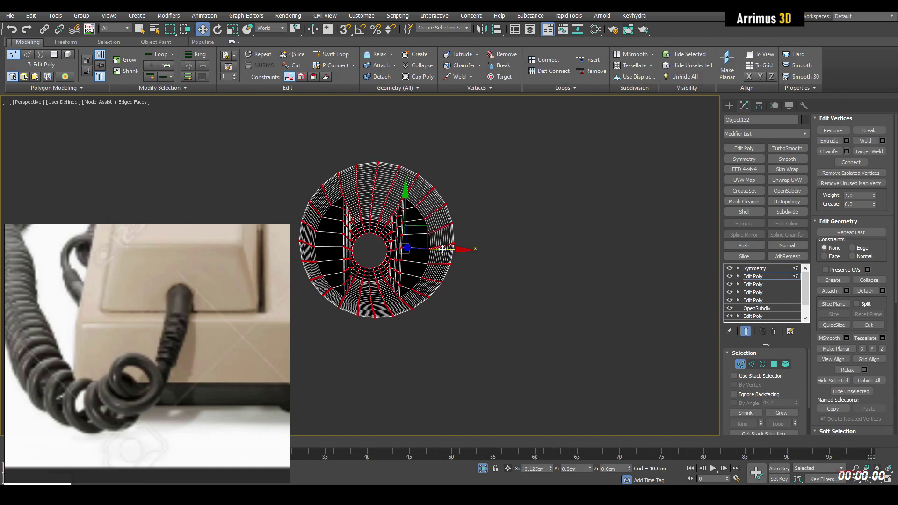
alt+middle_drag(441, 249, 430, 214)
key(1)
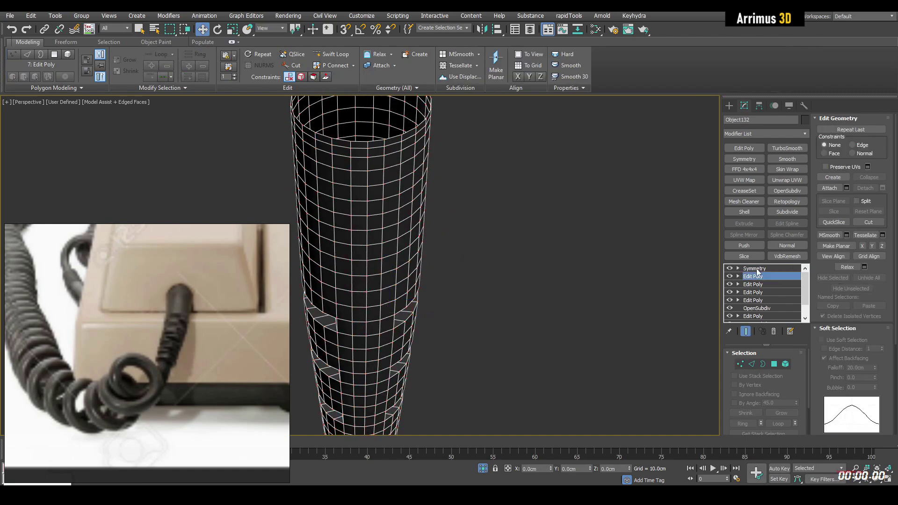
Step: Add an Edit Poly modifier above Symmetry and switch it to polygon selection
click(756, 269)
alt+middle_drag(580, 238, 559, 242)
key(shift+e)
key(4)
alt+middle_drag(436, 233, 408, 238)
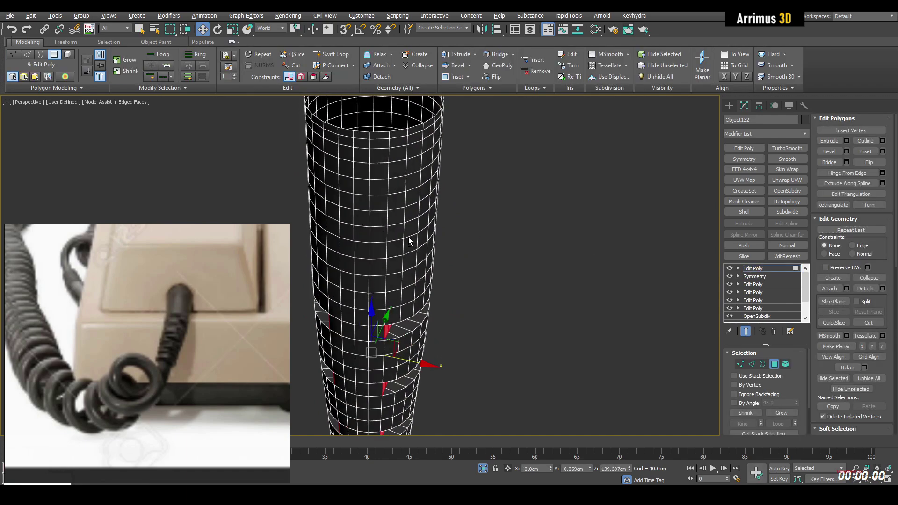
Step: Display the sleeve in the Right view, shaded with edged faces
key(alt+w)
click(352, 316)
key(alt+w)
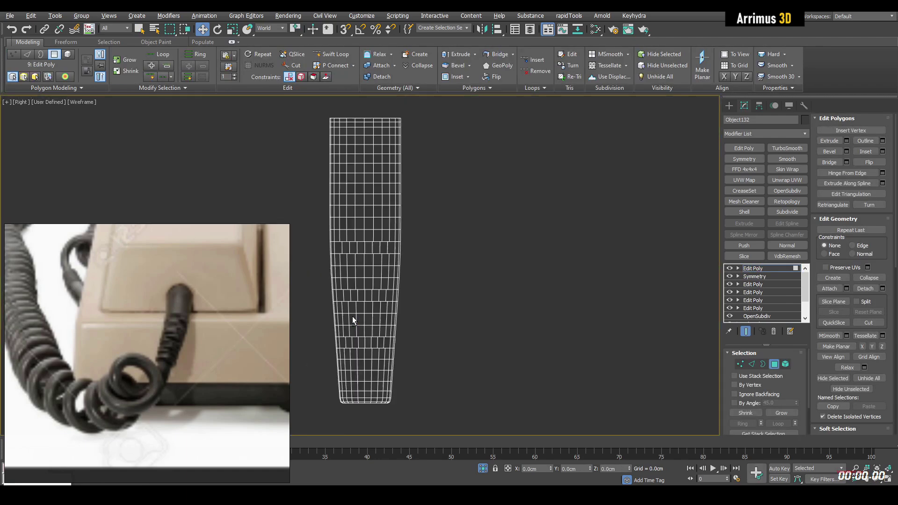
middle_drag(353, 317, 407, 314)
key(q)
scroll(404, 256, up, 5)
scroll(403, 255, down, 5)
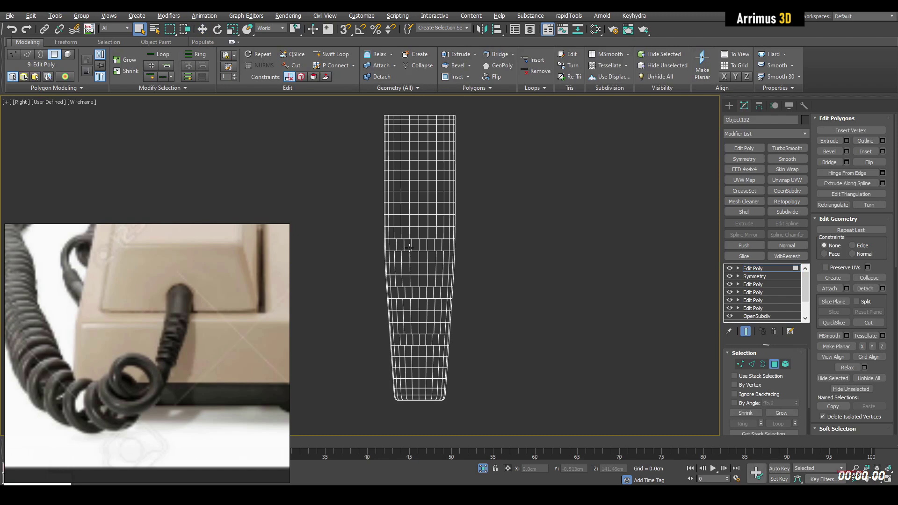
key(F3)
scroll(404, 230, up, 4)
key(F4)
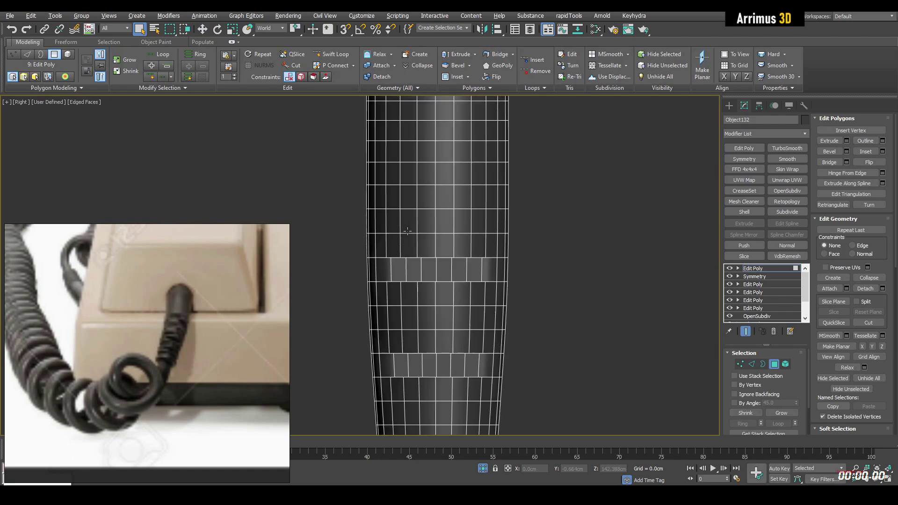
Step: Select matching polygon patches on both sides of the sleeve, midway between the first and second notches
scroll(407, 231, down, 2)
middle_drag(407, 230, 395, 183)
scroll(361, 244, up, 3)
drag(424, 248, 427, 247)
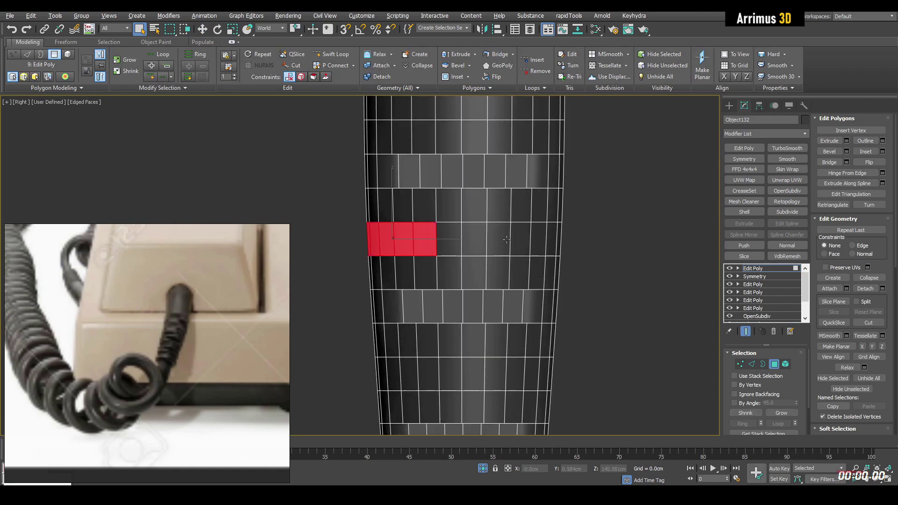
ctrl+drag(506, 234, 582, 246)
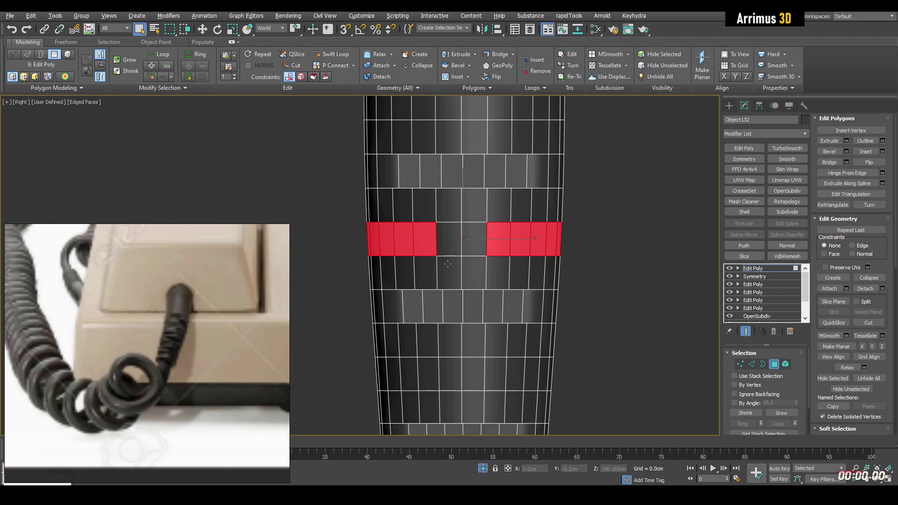
alt+drag(426, 233, 451, 257)
Step: Add matching patch pairs between the second and third notches, below the third and above the first, and add another Edit Poly modifier
middle_drag(497, 296, 479, 244)
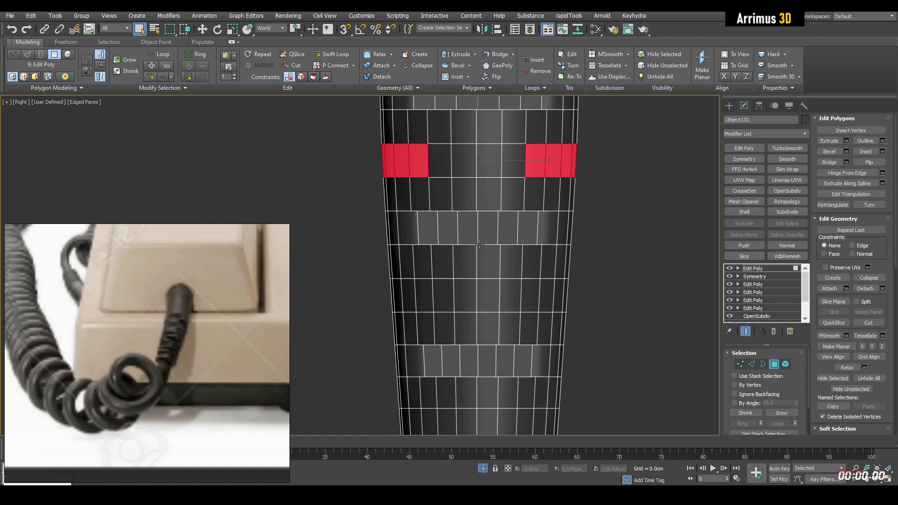
ctrl+drag(414, 298, 439, 303)
ctrl+drag(528, 291, 569, 299)
middle_drag(491, 327, 504, 243)
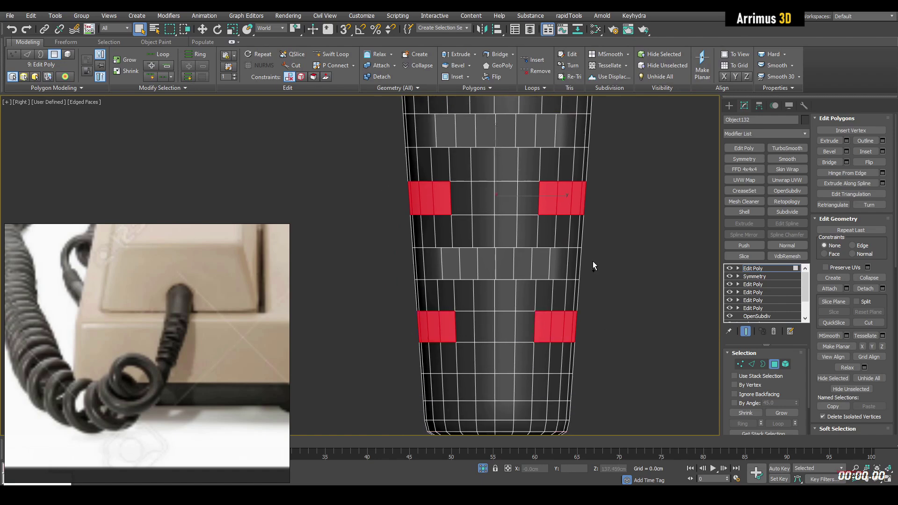
scroll(500, 248, down, 4)
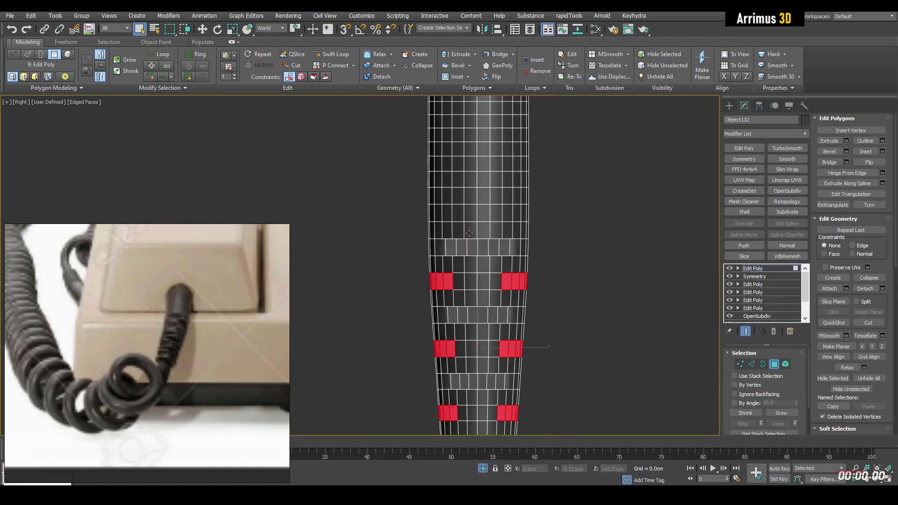
scroll(469, 232, up, 4)
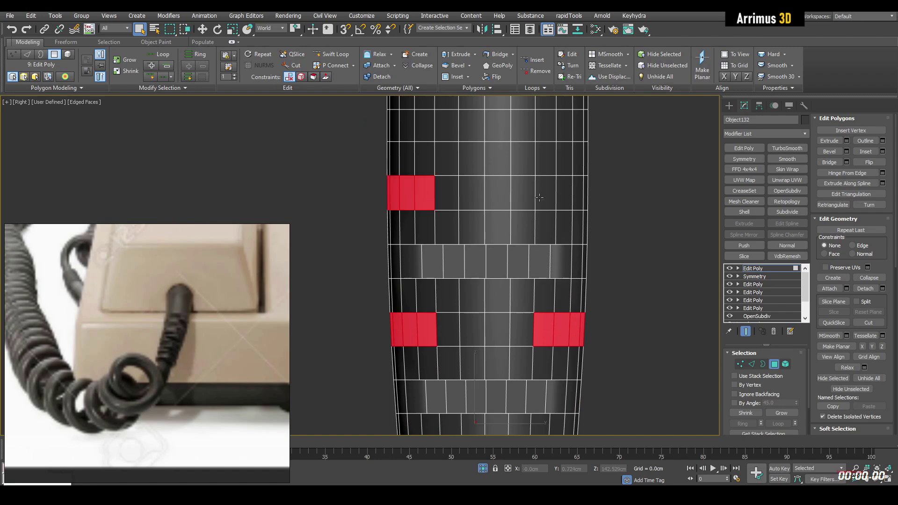
ctrl+drag(540, 197, 590, 194)
key(4)
key(ctrl+e)
key(4)
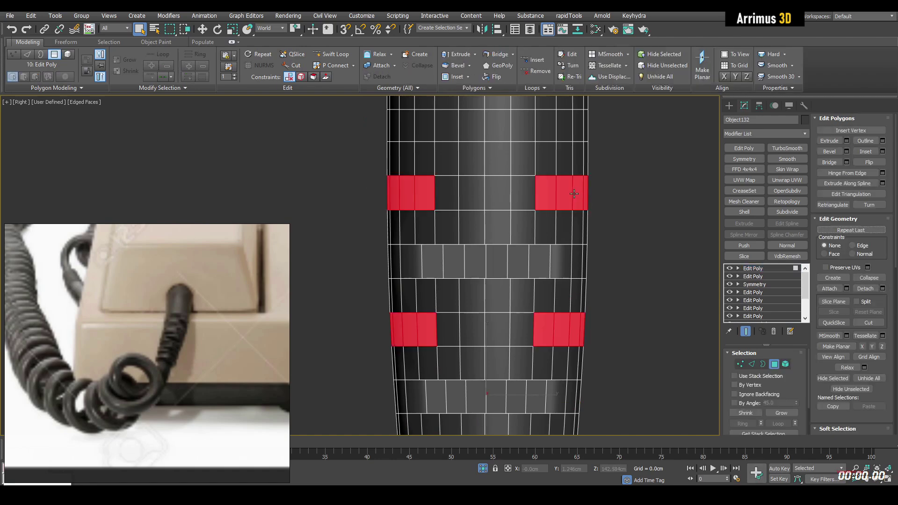
Step: Recess the four pairs of selected patches to form staggered side notches, and select the vertices around them in the perspective view
key(alt+w)
middle_click(604, 326)
key(alt+w)
alt+middle_drag(604, 326, 558, 285)
key(ctrl+shift+b)
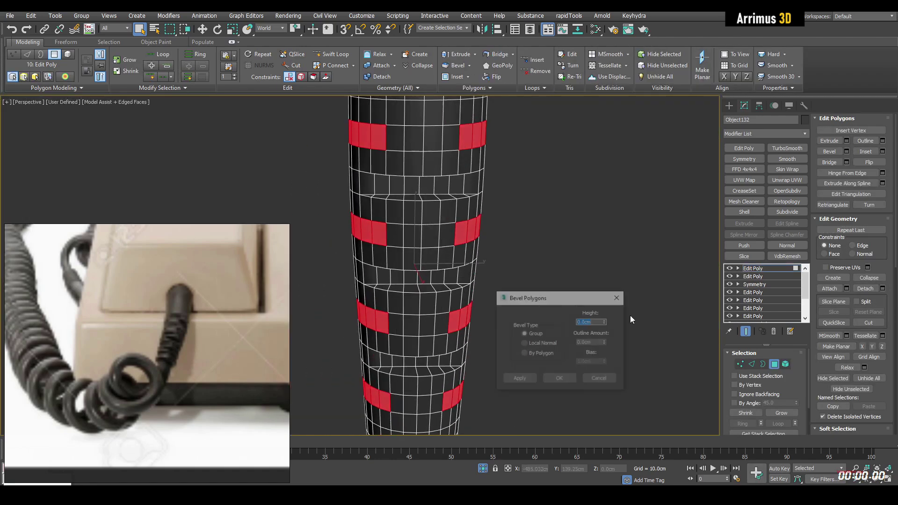
click(597, 378)
click(747, 365)
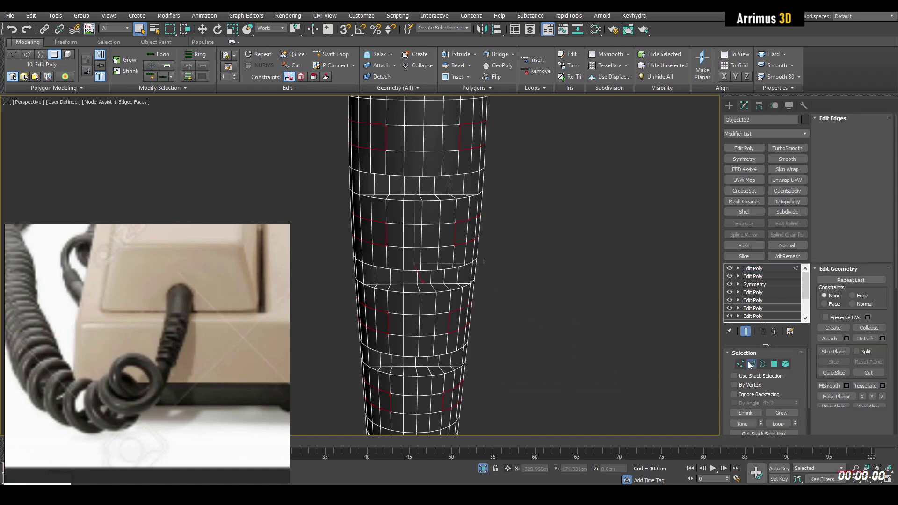
scroll(543, 274, down, 5)
drag(408, 152, 564, 356)
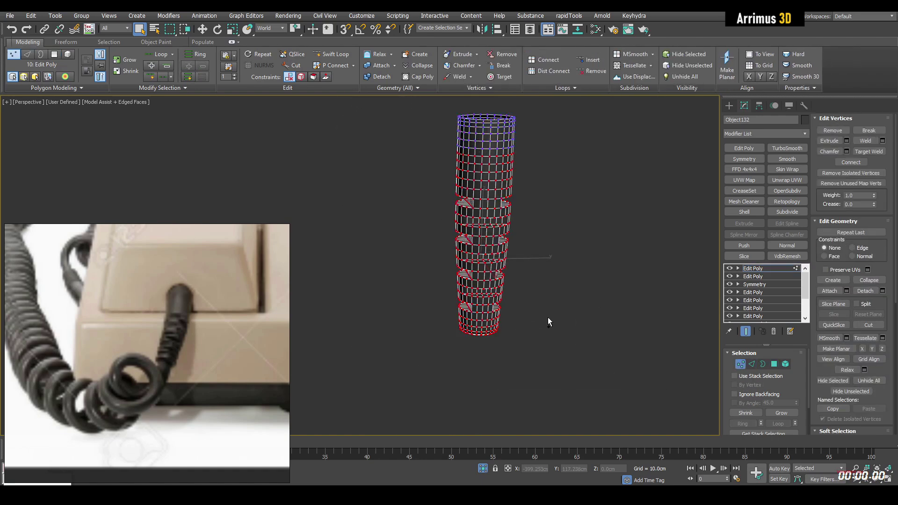
key(1)
scroll(518, 248, up, 5)
key(F4)
Step: Apply a TurboSmooth modifier with 2 iterations to the notched sleeve and show it without edged faces
alt+middle_drag(473, 230, 535, 223)
middle_drag(534, 223, 610, 232)
key(F4)
key(F4)
click(793, 149)
key(F4)
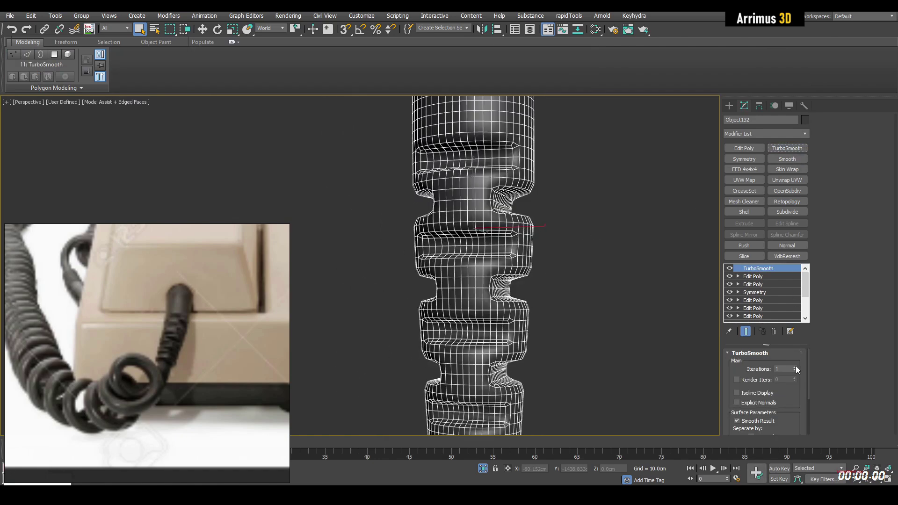
click(795, 367)
key(F4)
scroll(622, 323, down, 4)
middle_drag(575, 262, 452, 258)
middle_drag(452, 258, 585, 265)
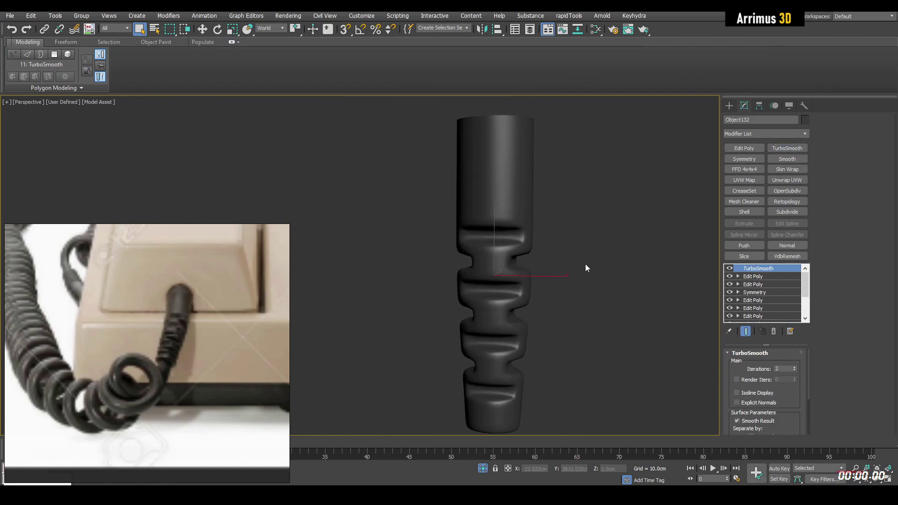
Step: Replace the sleeve's TurboSmooth with a CreaseSet modifier and select its sharp edges by face angle 90 with a 45 tolerance
key(F4)
right_click(760, 269)
click(776, 282)
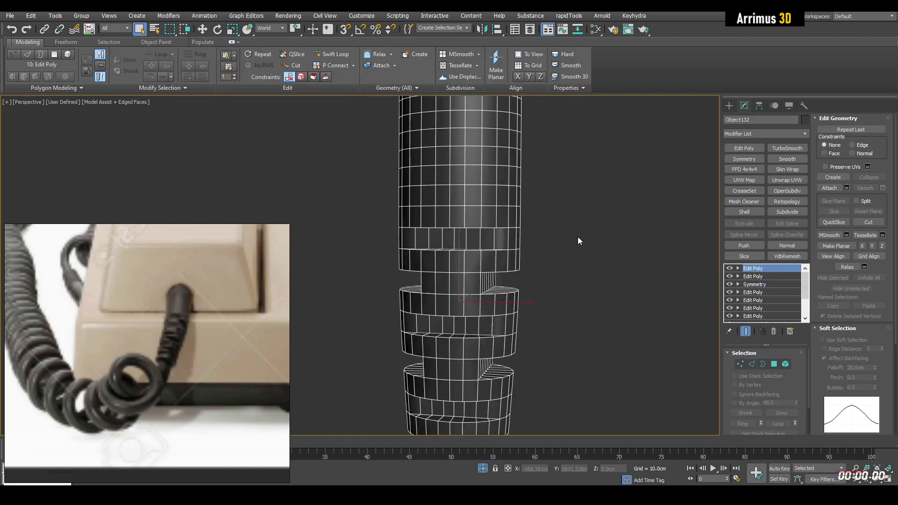
click(748, 192)
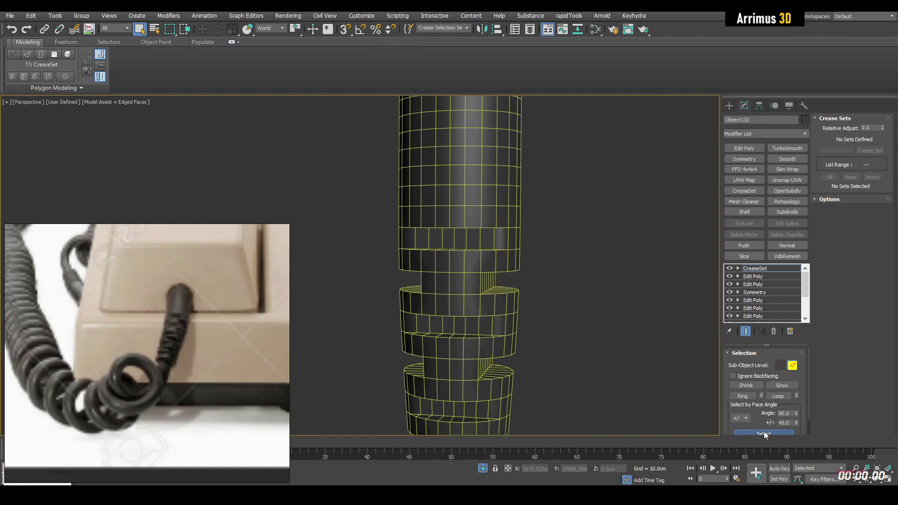
alt+middle_drag(612, 322, 542, 318)
middle_drag(542, 318, 578, 307)
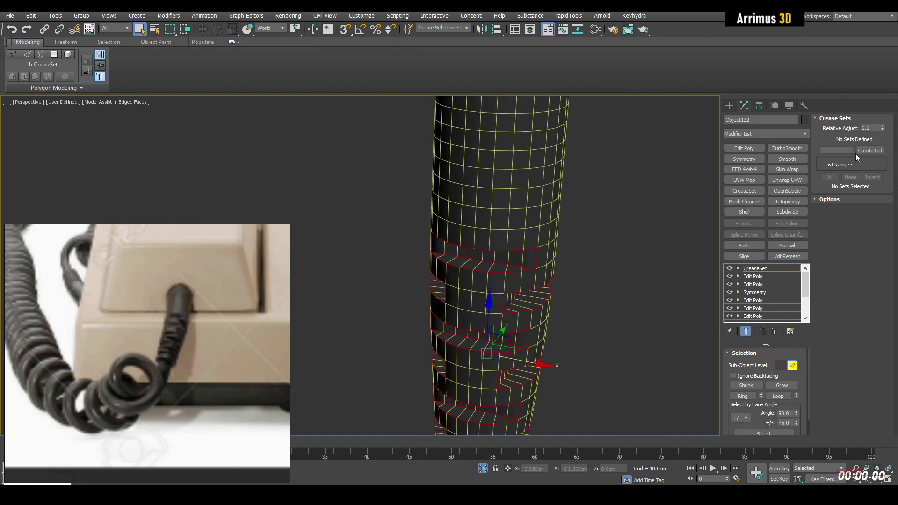
Step: Create a crease set from the selected edges with value 0.14 and apply OpenSubdiv with 2 iterations, hiding the edged faces
click(877, 150)
click(884, 138)
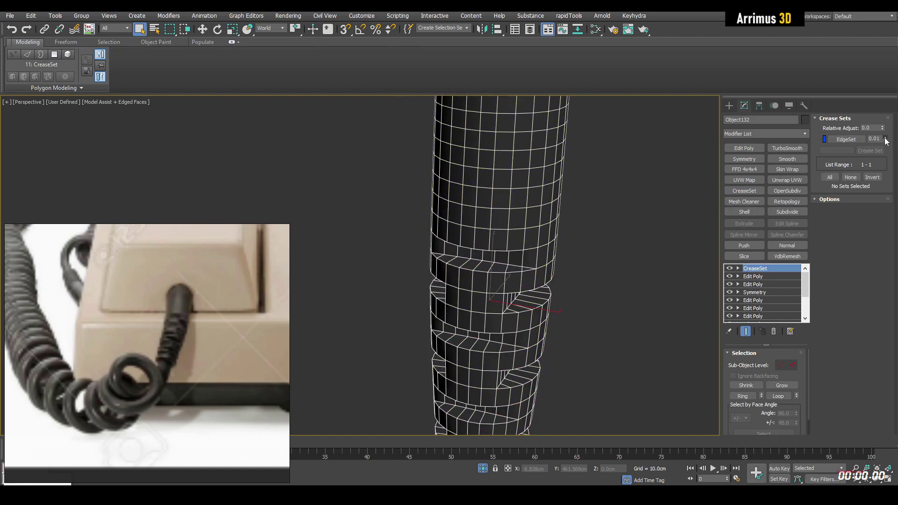
click(801, 190)
key(F4)
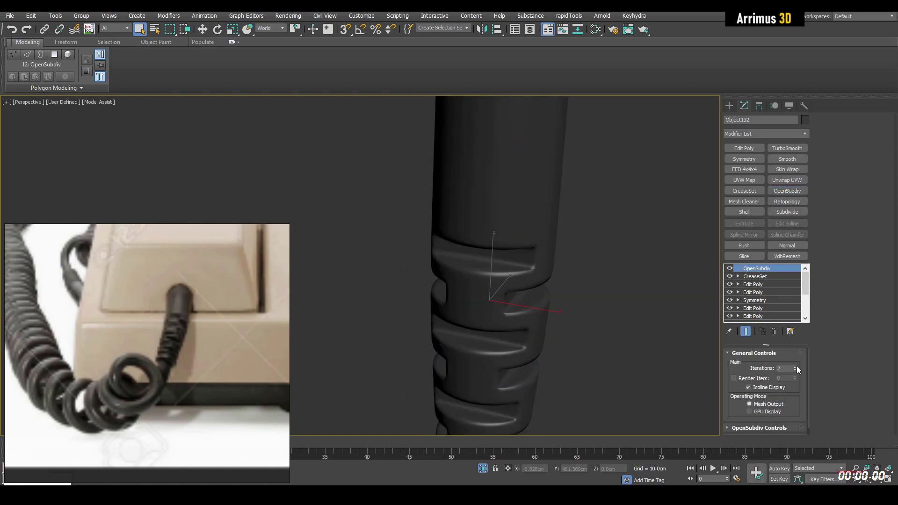
Step: Leave isolation mode and examine the sleeve's lower end where the cord enters, with and without edged faces
middle_drag(591, 324, 598, 239)
middle_drag(545, 280, 462, 115)
scroll(539, 246, down, 3)
key(alt+q)
key(z)
scroll(454, 133, up, 4)
key(F4)
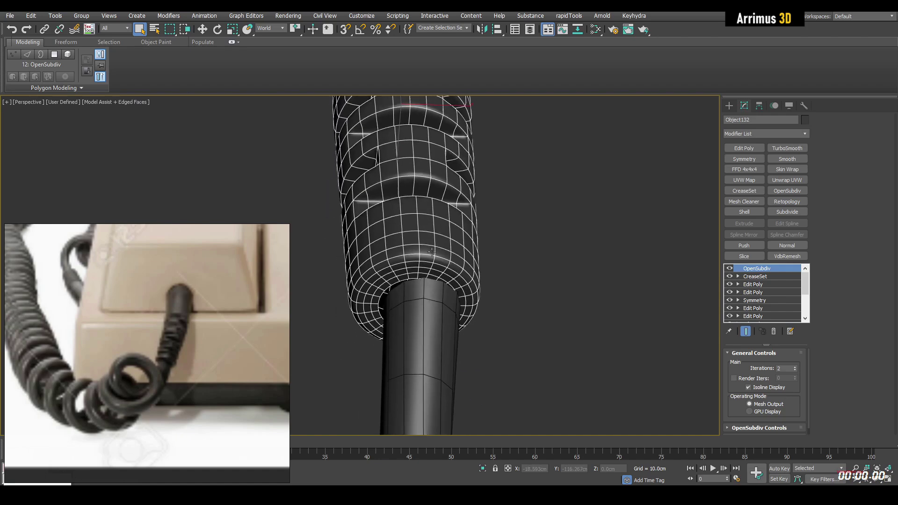
key(F4)
key(F4)
Step: Add an Edit Poly modifier beneath the cord's TurboSmooth and raise the cord's upper end loop into the sleeve
click(428, 332)
click(747, 277)
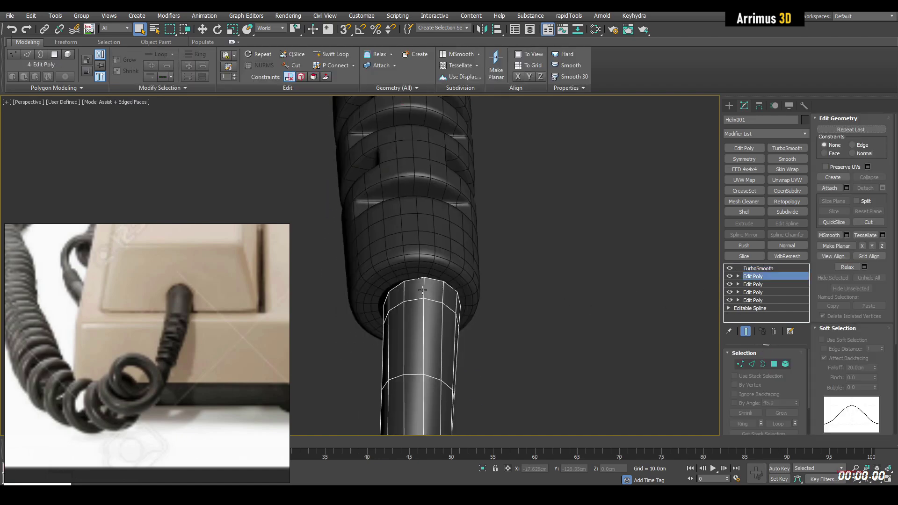
key(2)
double_click(441, 283)
key(w)
alt+middle_drag(441, 287, 551, 235)
drag(372, 267, 375, 268)
drag(411, 240, 411, 219)
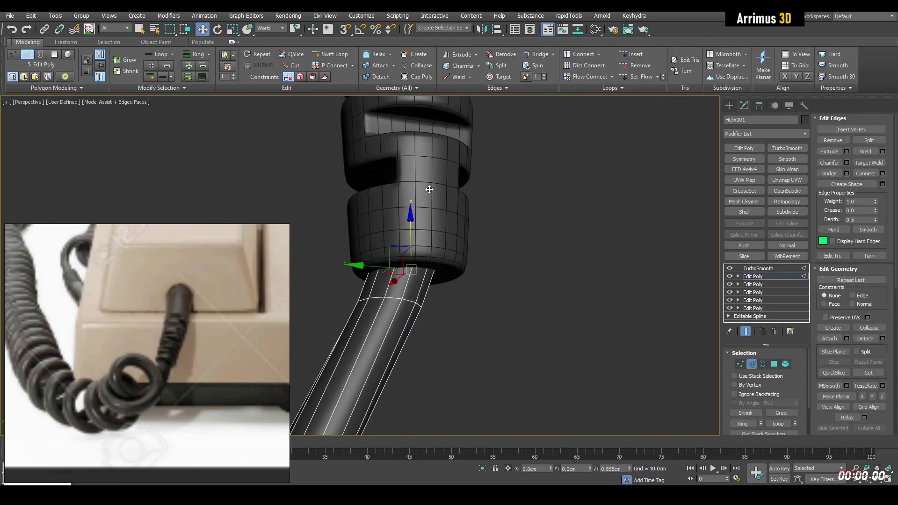
Step: Shift the vertices at the cord's upper end slightly sideways to centre them in the sleeve opening
middle_drag(426, 189, 432, 204)
key(1)
drag(293, 176, 546, 308)
drag(390, 269, 387, 268)
alt+middle_drag(387, 267, 315, 252)
key(1)
key(q)
Step: Delete the OpenSubdiv modifier from the sleeve and the TurboSmooth modifier from the cord
alt+middle_drag(426, 236, 467, 267)
scroll(433, 263, down, 5)
click(476, 262)
click(413, 262)
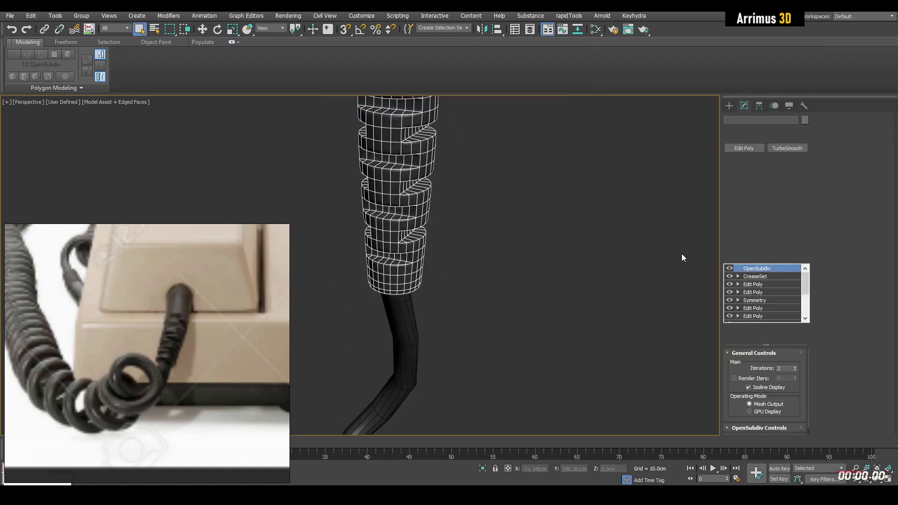
right_click(776, 268)
click(779, 282)
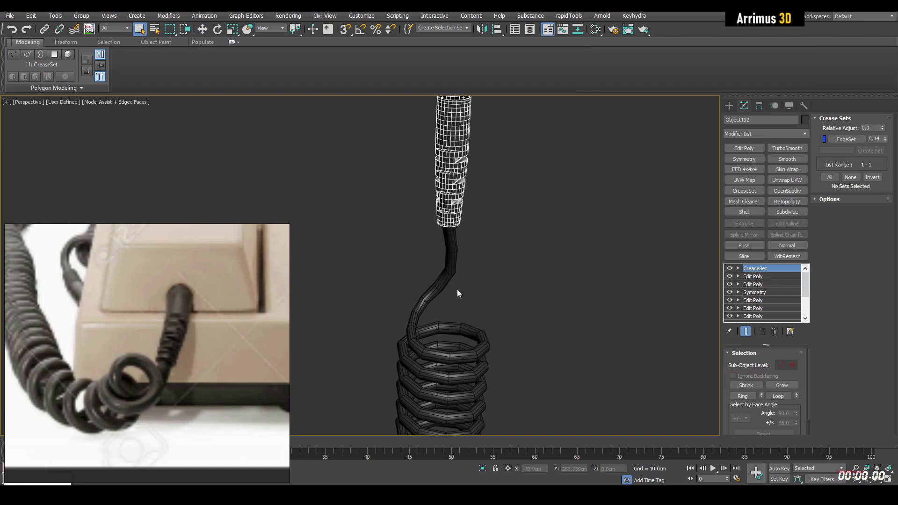
click(419, 303)
right_click(757, 269)
click(776, 286)
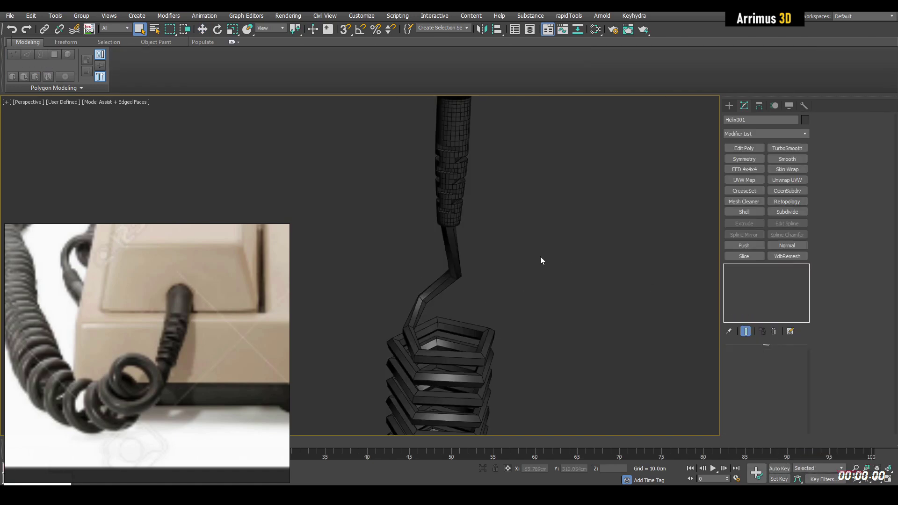
Step: Attach the strain-relief sleeve to the coiled cord object
click(531, 255)
drag(431, 251, 535, 284)
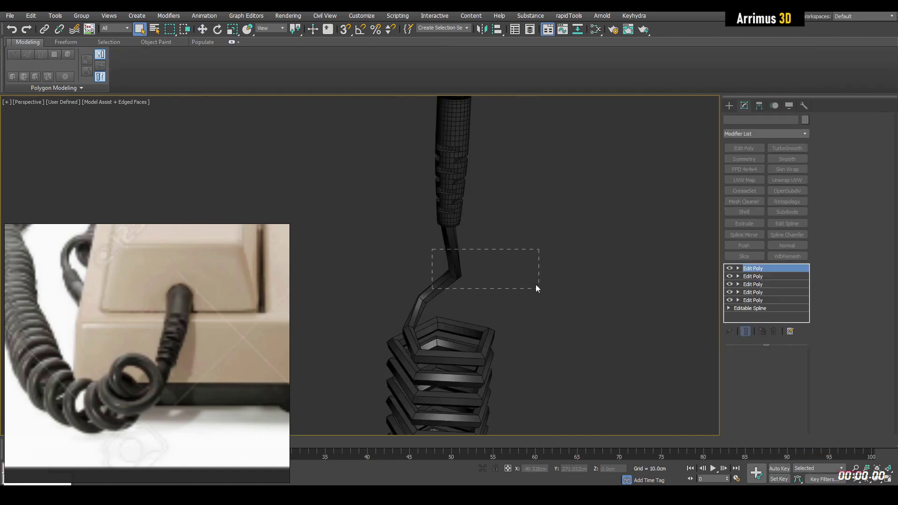
middle_drag(535, 285, 583, 301)
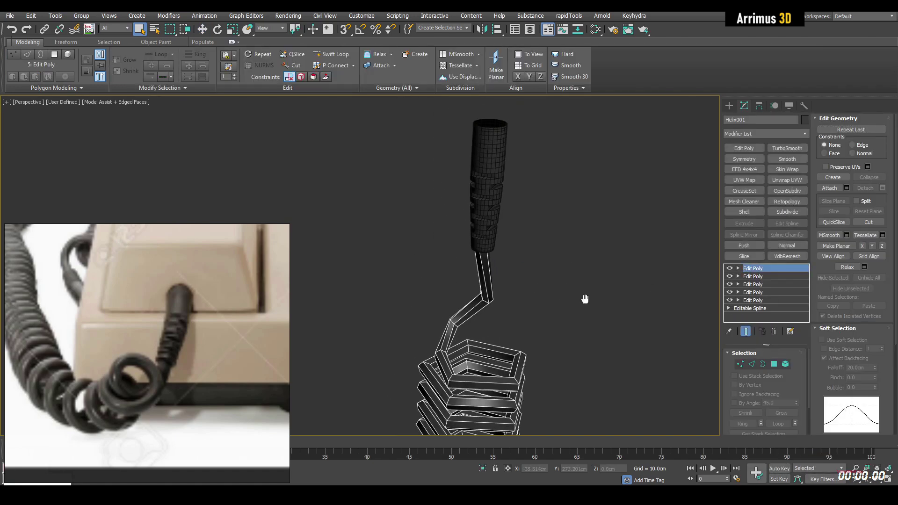
click(485, 172)
right_click(569, 182)
key(5)
key(q)
click(499, 181)
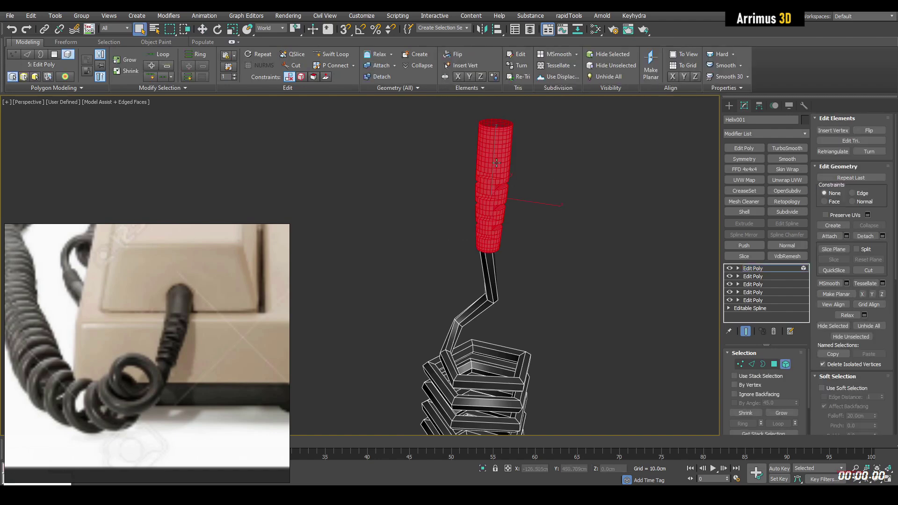
key(w)
scroll(512, 238, down, 9)
scroll(493, 197, up, 4)
key(6)
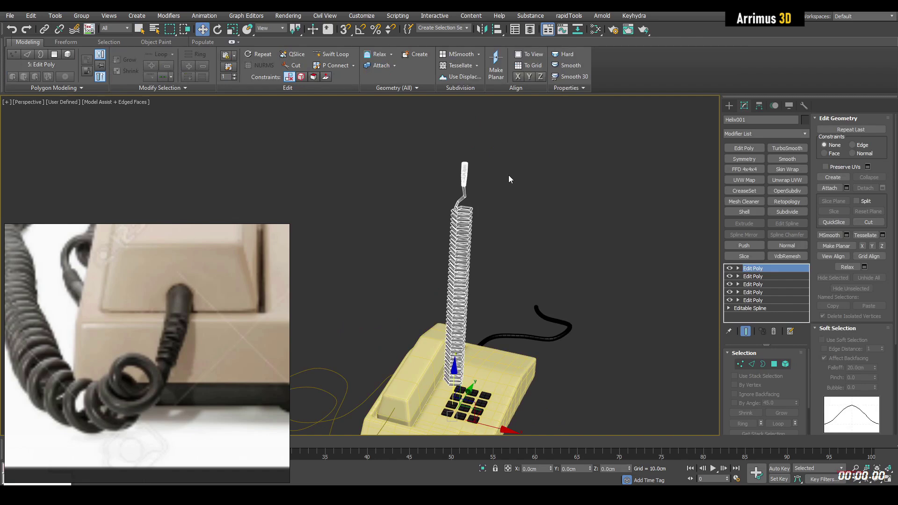
Step: Isolate the combined cord, add another Edit Poly modifier and clone the sleeve as an element to the coil's lower end
key(alt+q)
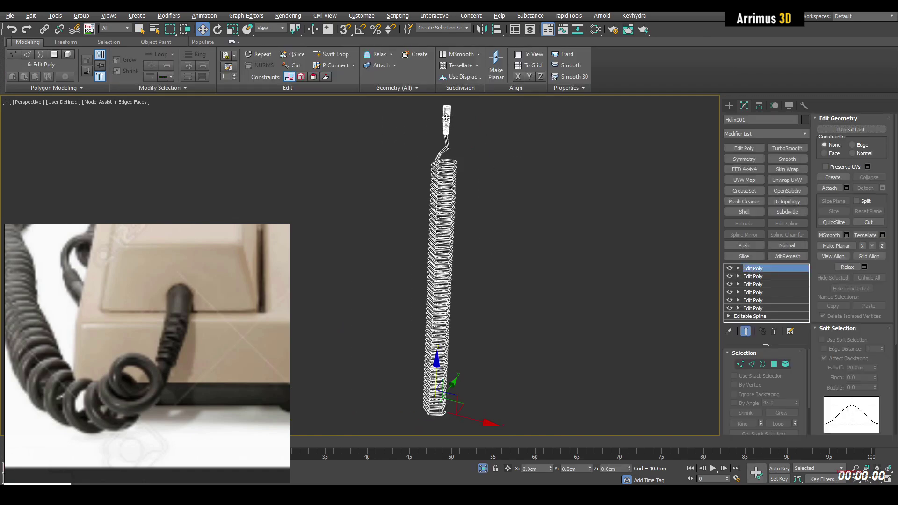
key(5)
click(446, 117)
scroll(456, 167, down, 3)
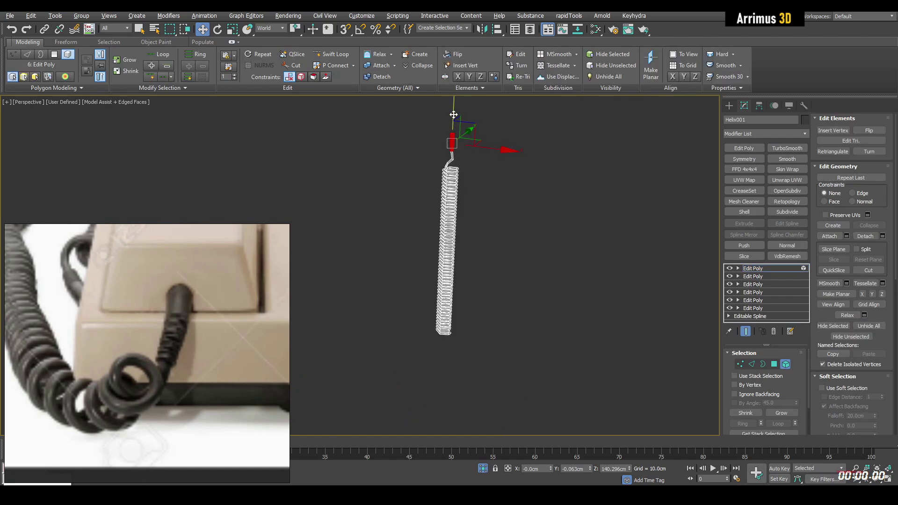
shift+drag(461, 306, 461, 307)
click(595, 330)
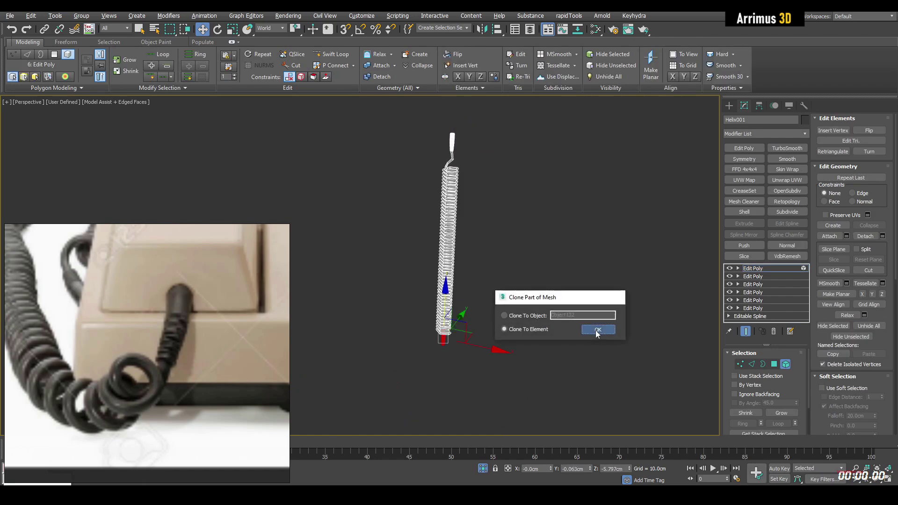
Step: Rotate the copied sleeve upside down so its narrow end faces the coil, keeping it below the cord's lower end
key(z)
mouse_move(426, 300)
middle_down()
mouse_move(445, 229)
mouse_move(393, 182)
middle_up()
scroll(445, 229, down, 3)
key(e)
drag(384, 173, 406, 206)
key(w)
alt+middle_drag(406, 206, 385, 200)
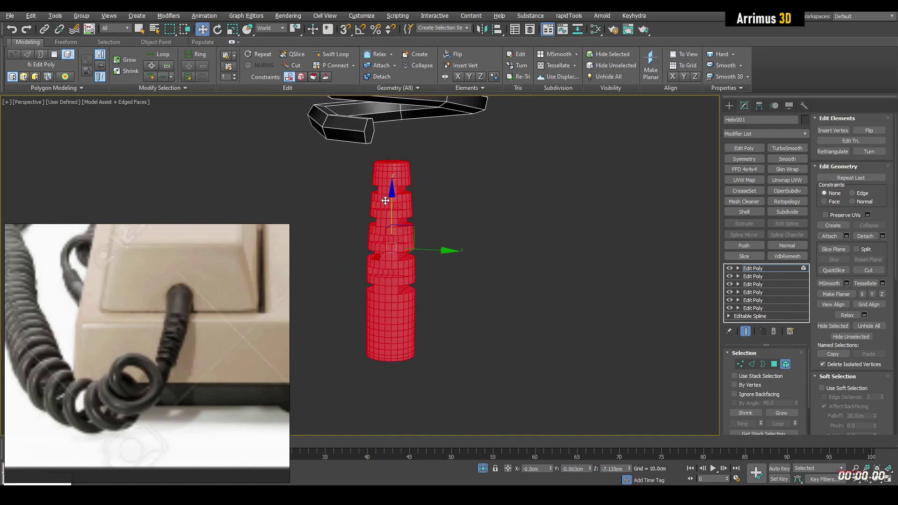
Step: Delete the cap polygon at the cord's lower end
key(q)
click(371, 136)
key(4)
click(374, 135)
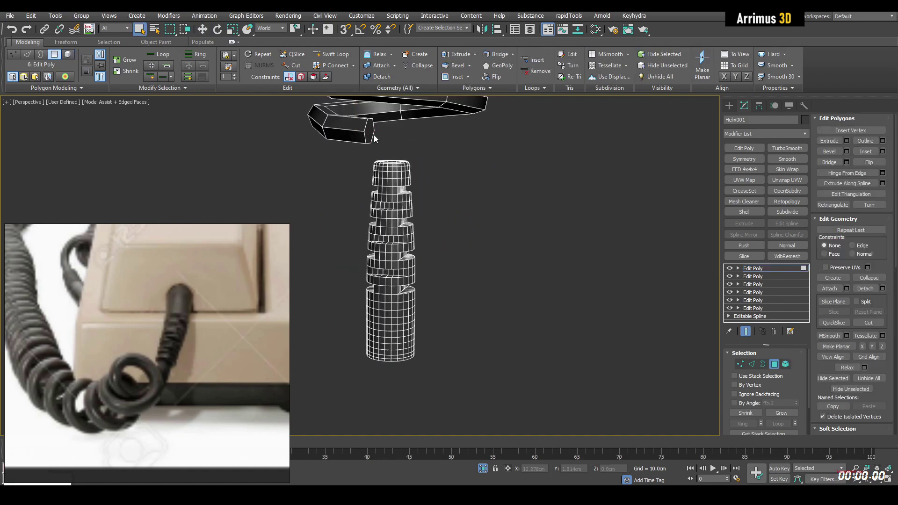
key(z)
key(ctrl+z)
key(ctrl+z)
click(365, 219)
key(Delete)
Step: Select the open edge loop at the cord's lower end and rotate it to face the copied sleeve
alt+middle_drag(365, 218, 386, 188)
key(2)
double_click(401, 203)
key(e)
drag(378, 172, 388, 236)
key(w)
alt+middle_drag(388, 236, 384, 206)
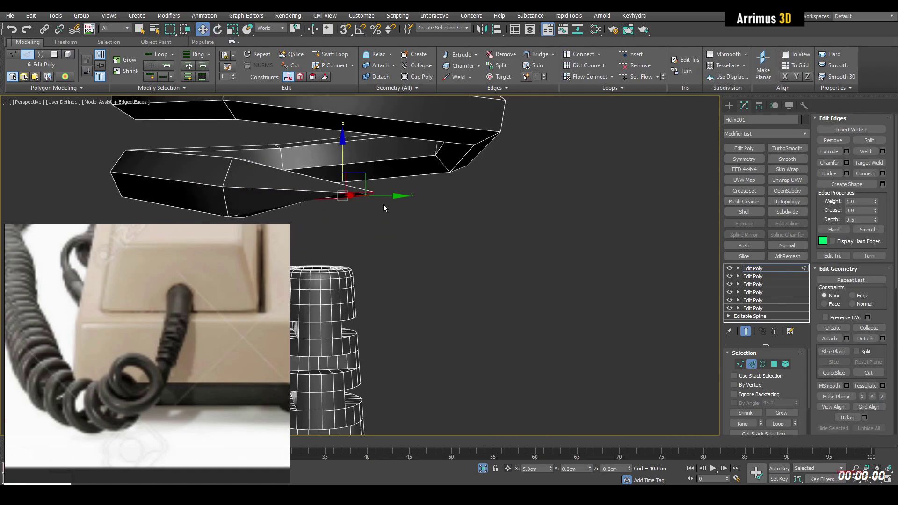
Step: Move the cord's lower end loop down into the copied sleeve, centred at X 0 and Y 0 cm
drag(354, 184, 343, 236)
alt+middle_drag(343, 237, 325, 271)
right_click(551, 469)
right_click(590, 469)
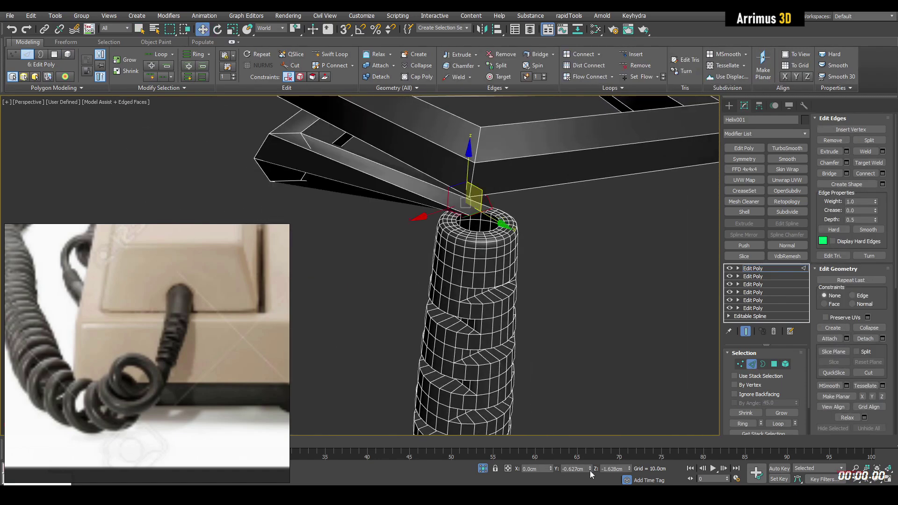
alt+middle_drag(577, 336, 546, 270)
drag(537, 226, 533, 243)
key(q)
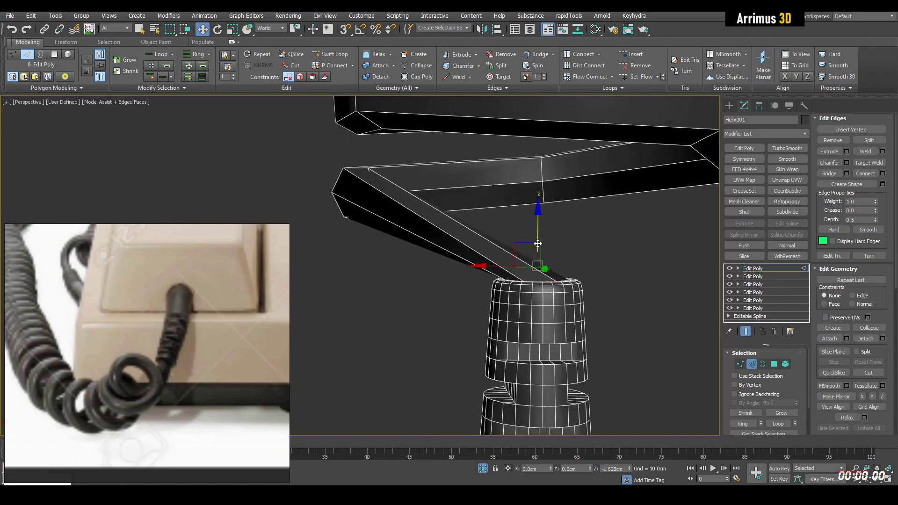
Step: Insert an edge loop midway along the cord's last segment above the lower sleeve and leave isolation mode
alt+middle_drag(533, 242, 548, 267)
click(517, 264)
click(482, 301)
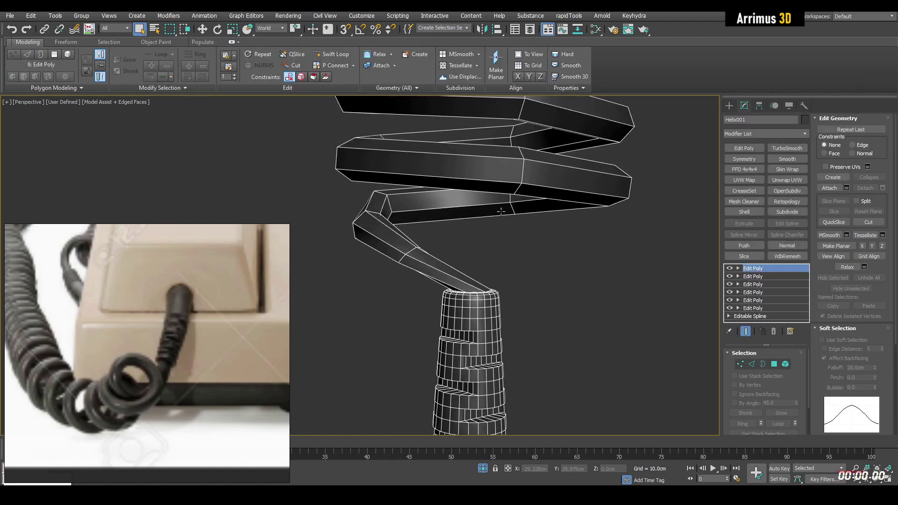
key(z)
key(alt+q)
alt+middle_drag(476, 253, 528, 243)
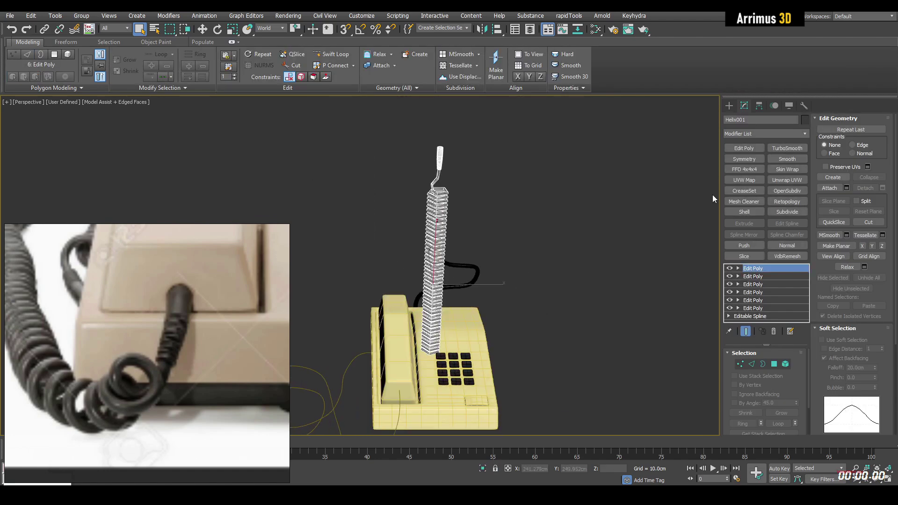
Step: Apply a PathDeform (WSM) modifier to the cord and pick the looped line beside the telephone as its path
click(803, 135)
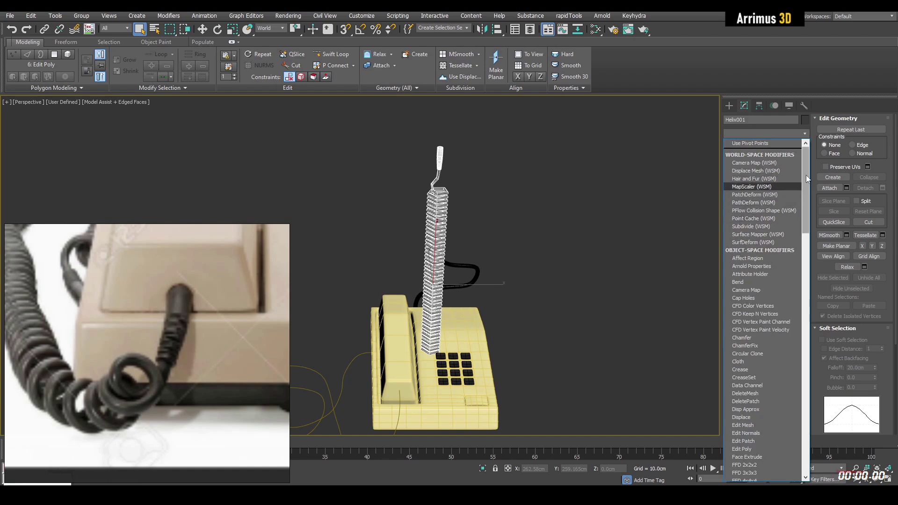
drag(803, 187, 812, 282)
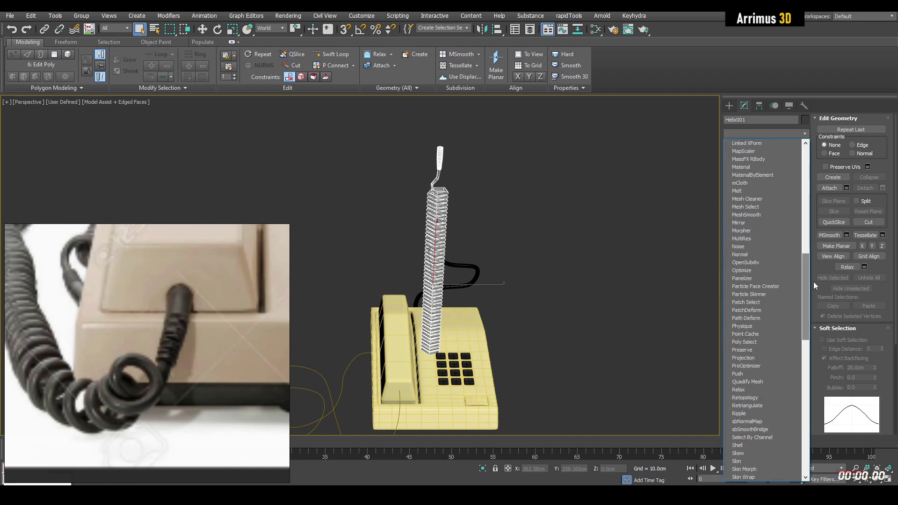
drag(803, 298, 803, 179)
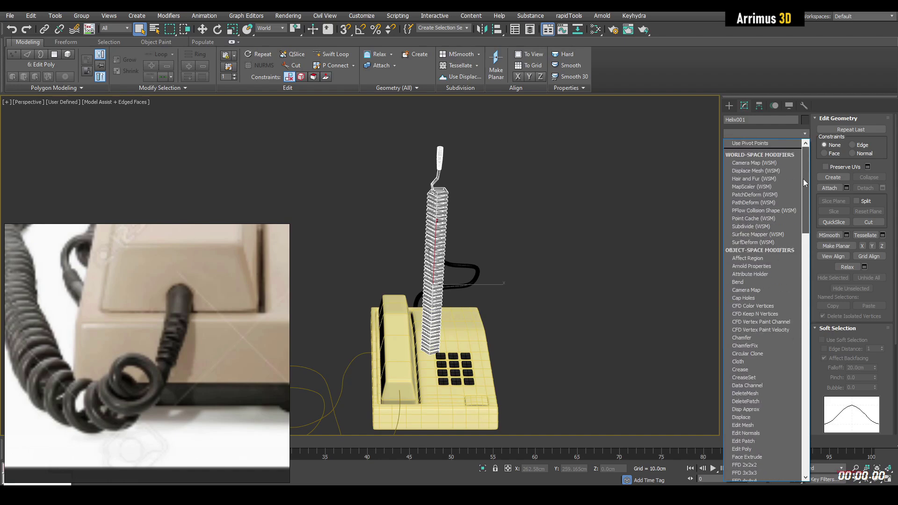
click(770, 206)
middle_drag(502, 257, 645, 196)
click(782, 380)
click(472, 323)
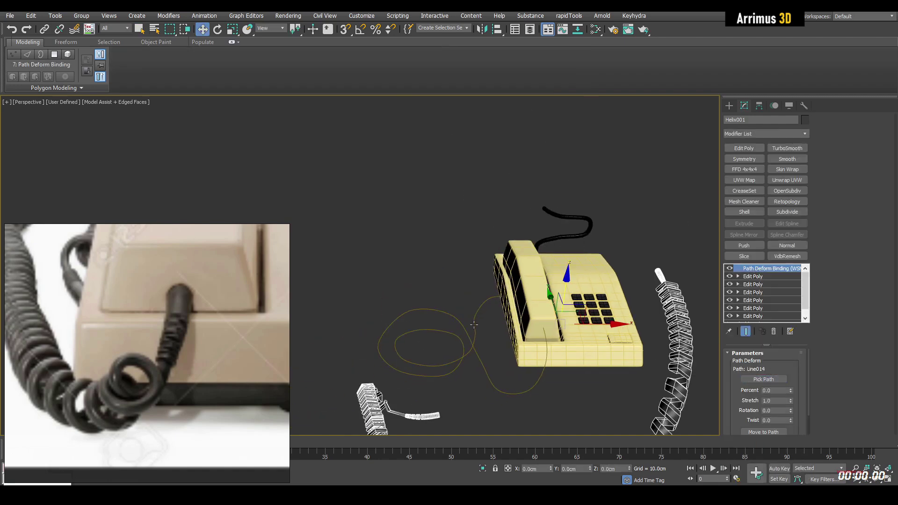
Step: Move the cord onto its path and set the path deformation's Stretch to 2.66 and Percent to 8.5
click(769, 428)
alt+middle_drag(664, 387, 647, 348)
drag(791, 390, 834, 321)
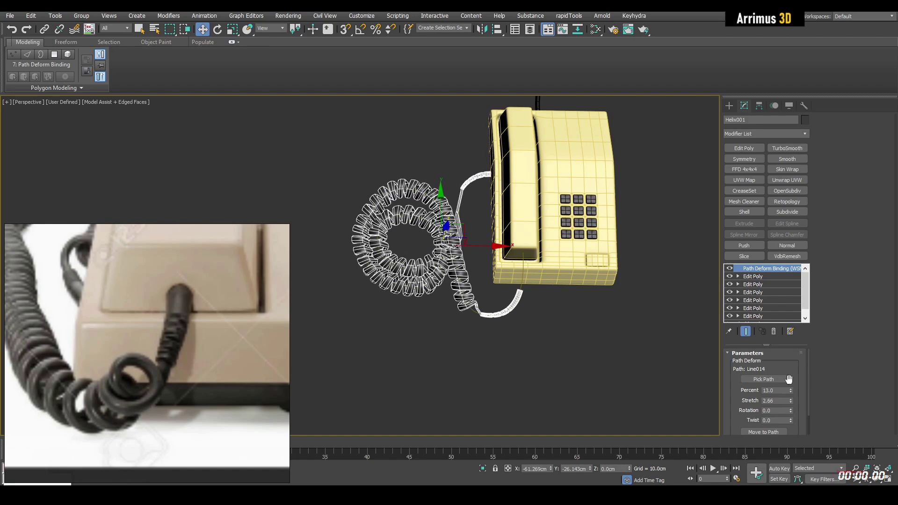
drag(792, 387, 792, 407)
scroll(598, 289, up, 3)
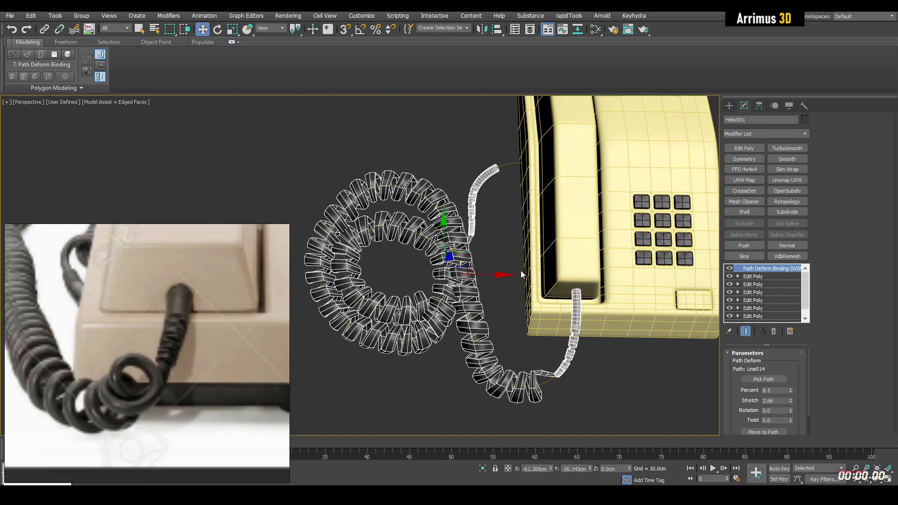
Step: Add a TurboSmooth modifier beneath the Path Deform Binding, re-enable the binding and set its Stretch to 2.723
click(729, 269)
click(769, 276)
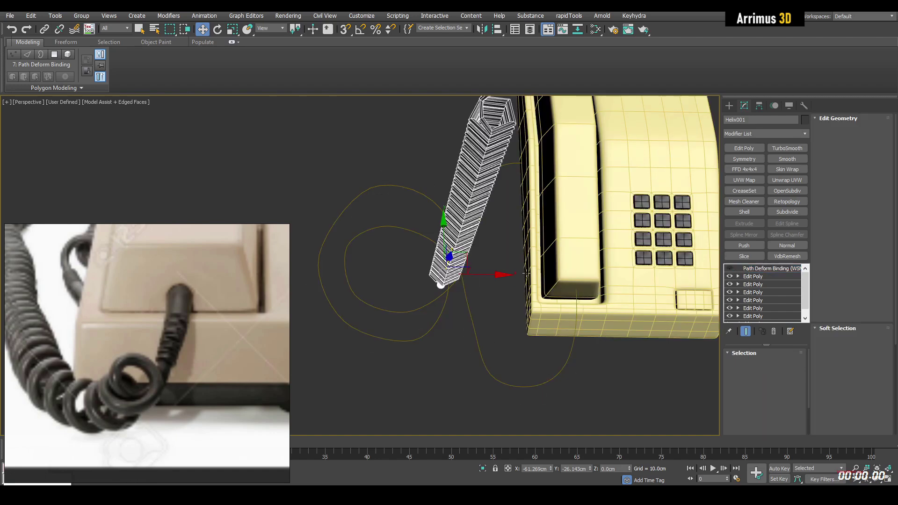
alt+middle_drag(416, 243, 442, 163)
middle_drag(487, 195, 472, 315)
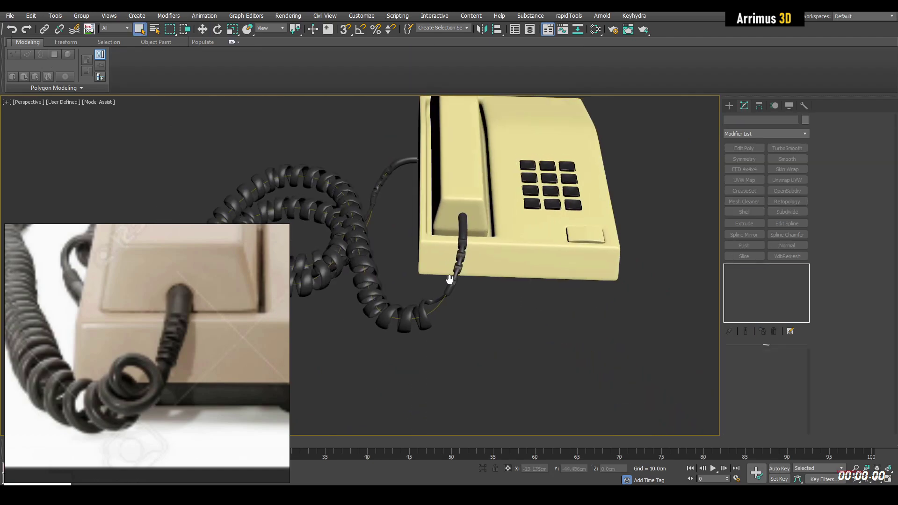
Step: Copy the coiled cord's Path Deform Binding modifier
scroll(509, 248, up, 5)
scroll(564, 229, up, 3)
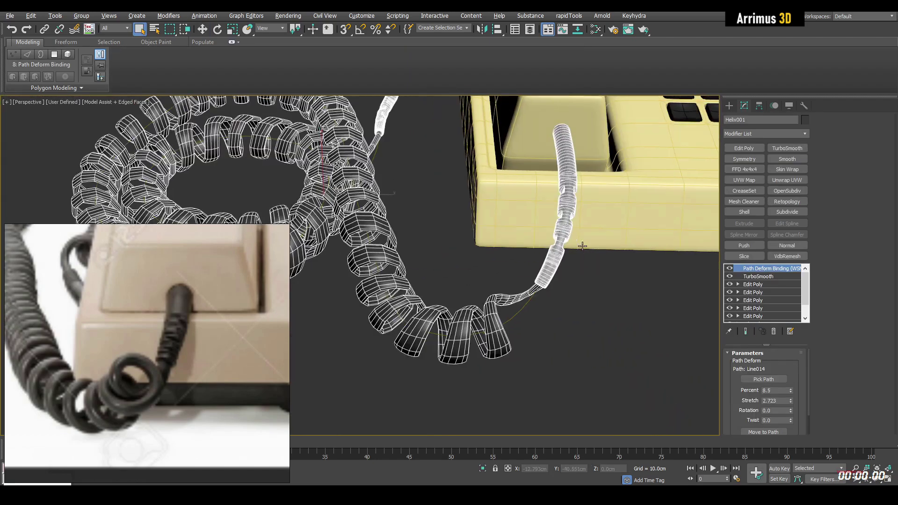
alt+middle_drag(505, 262, 546, 281)
alt+middle_drag(608, 262, 537, 286)
middle_drag(536, 286, 653, 318)
right_click(763, 271)
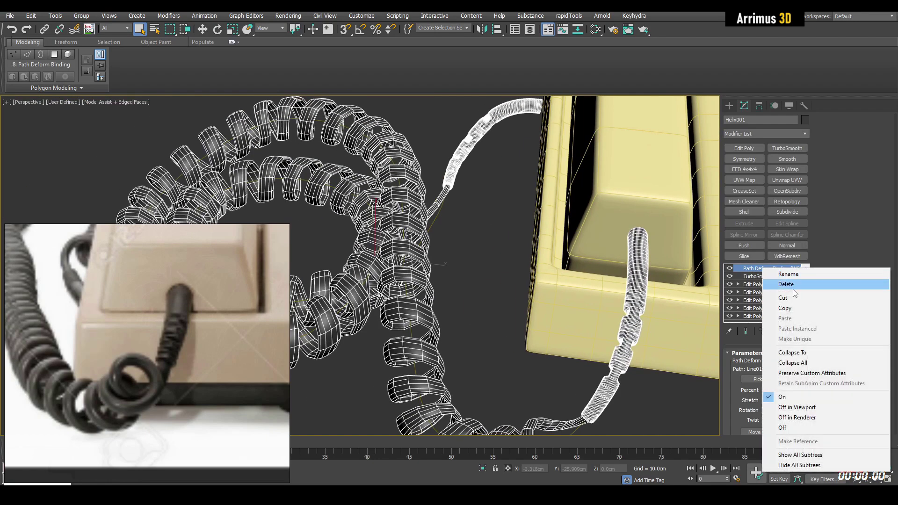
click(790, 307)
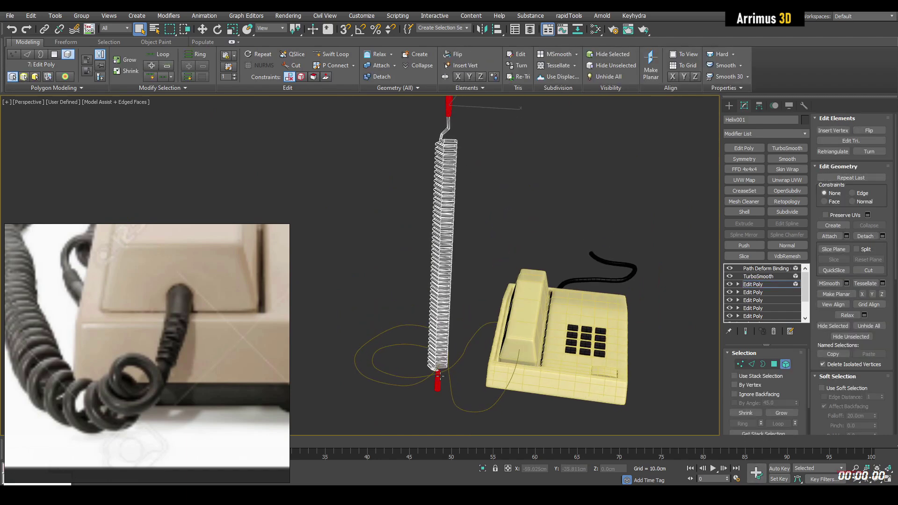
Step: Detach the two end sleeve elements from the cord as a separate object
middle_drag(440, 376, 441, 372)
key(alt+d)
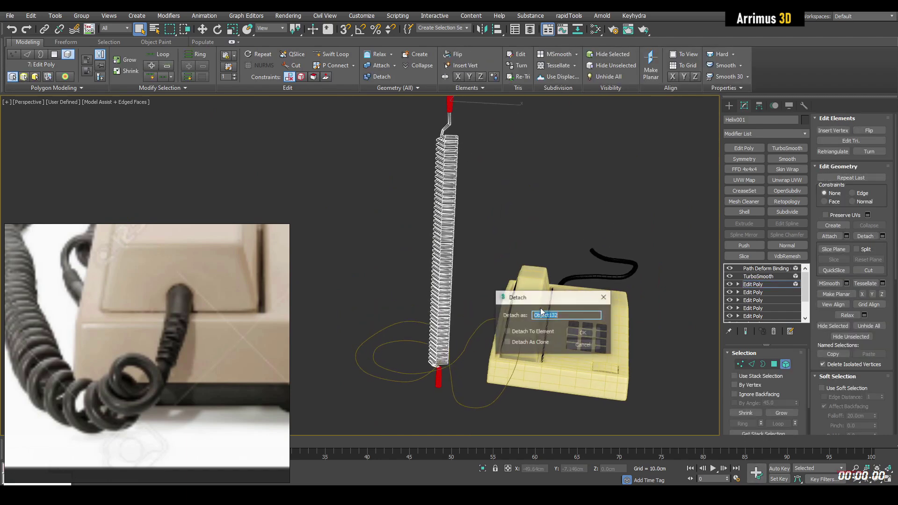
click(586, 333)
key(5)
Step: Paste the copied Path Deform Binding onto the detached sleeves and set its Stretch to 1
click(448, 115)
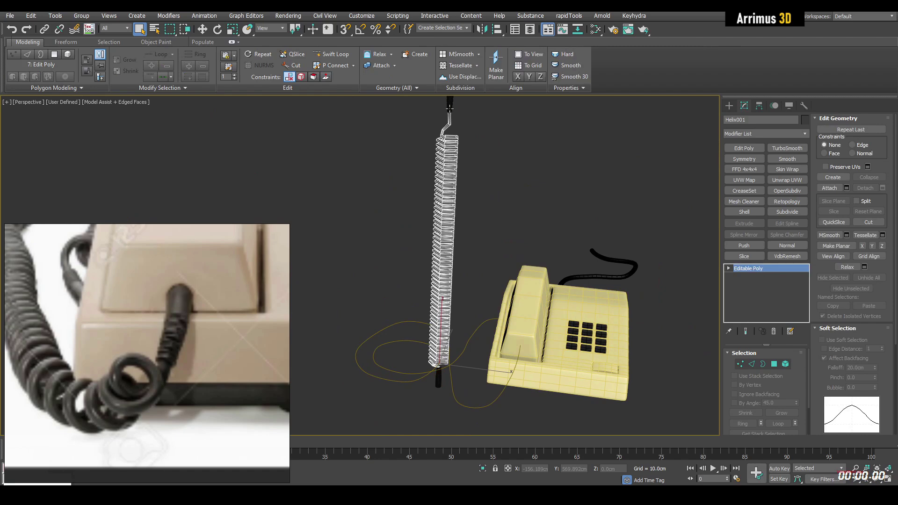
middle_drag(449, 114, 477, 198)
right_click(754, 266)
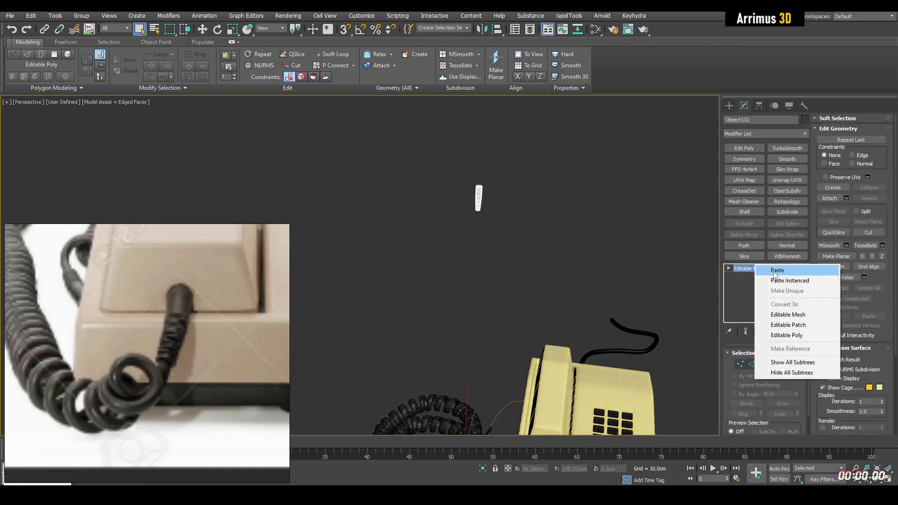
click(776, 271)
middle_drag(583, 318, 576, 347)
scroll(539, 317, up, 5)
double_click(783, 401)
text(1)
key(Return)
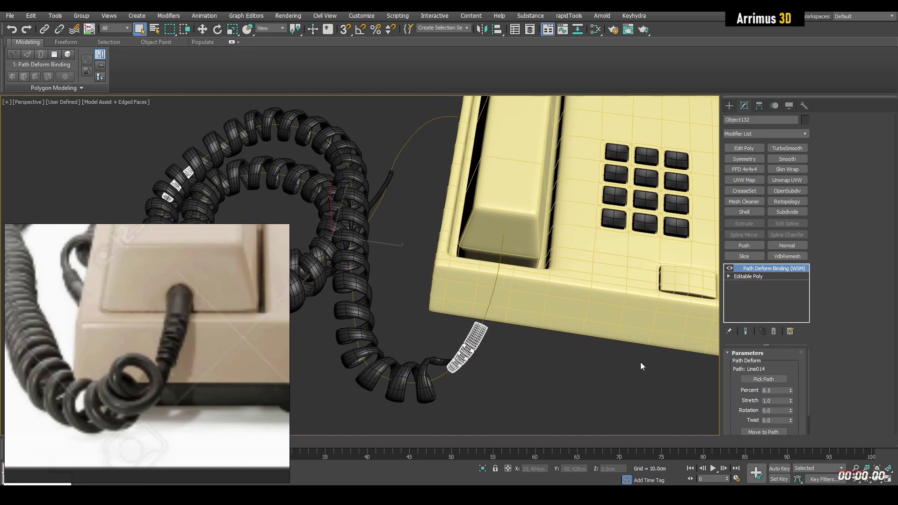
Step: Set the sleeves' path deformation Percent to 3.0 to seat the front sleeve against the handset's lower end
alt+middle_drag(641, 362, 629, 361)
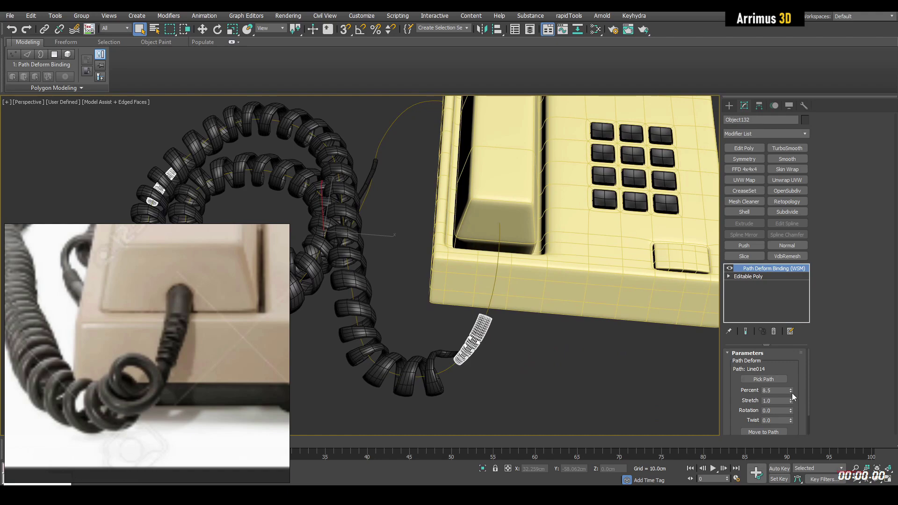
drag(792, 393, 792, 393)
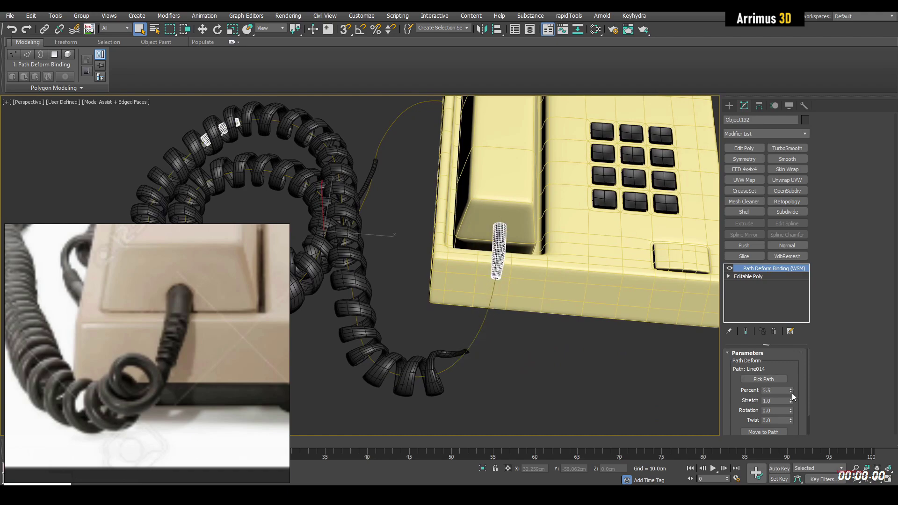
click(792, 392)
alt+middle_drag(605, 284, 512, 245)
scroll(512, 245, up, 5)
key(F4)
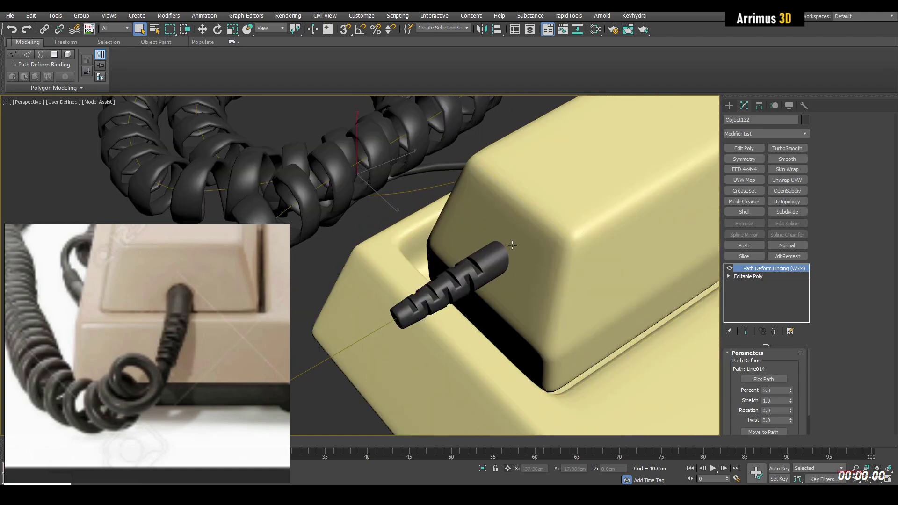
alt+middle_drag(442, 284, 526, 289)
key(F4)
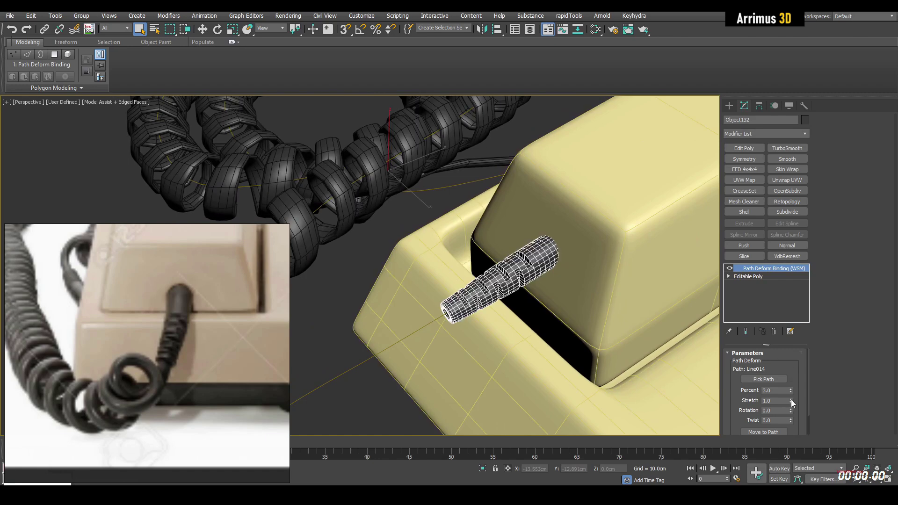
Step: Set the sleeves' Stretch to 1.02, trying neighbouring Percent values before settling on 3.0
click(790, 398)
click(790, 399)
click(791, 391)
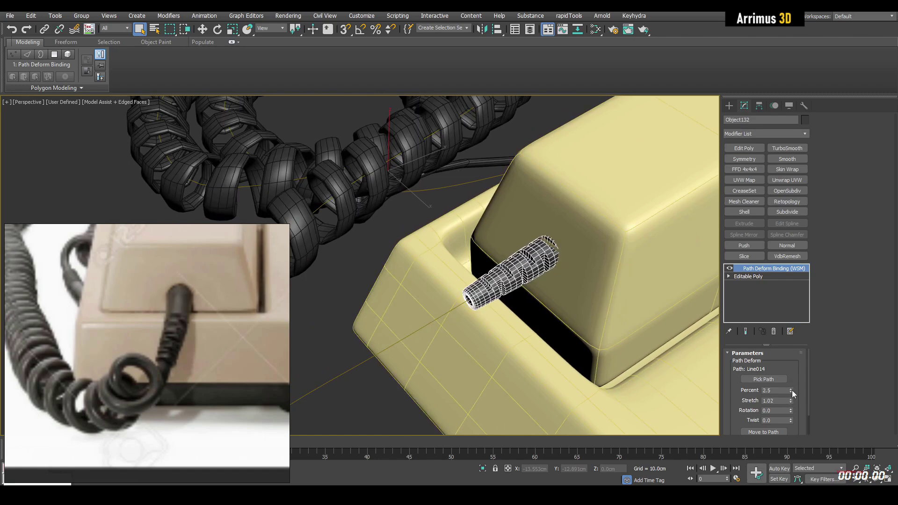
click(790, 388)
click(790, 389)
click(791, 392)
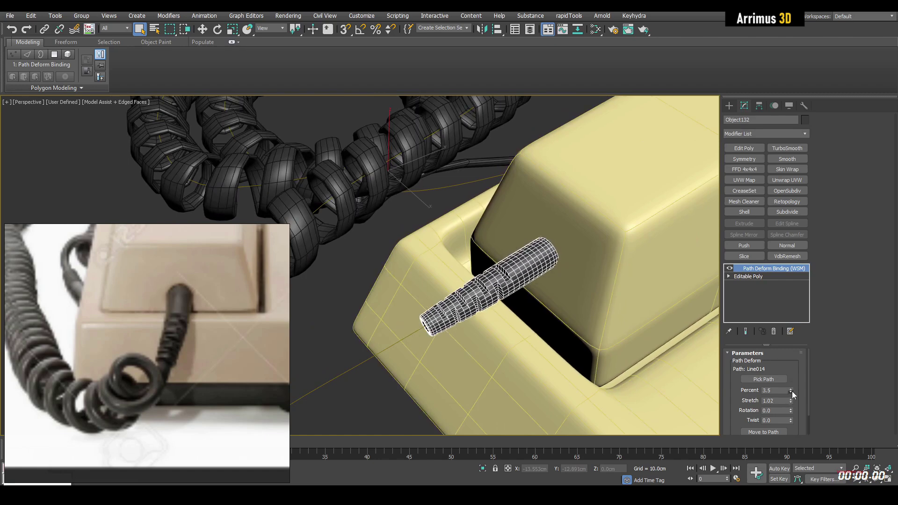
key(F4)
key(F4)
key(F4)
key(F4)
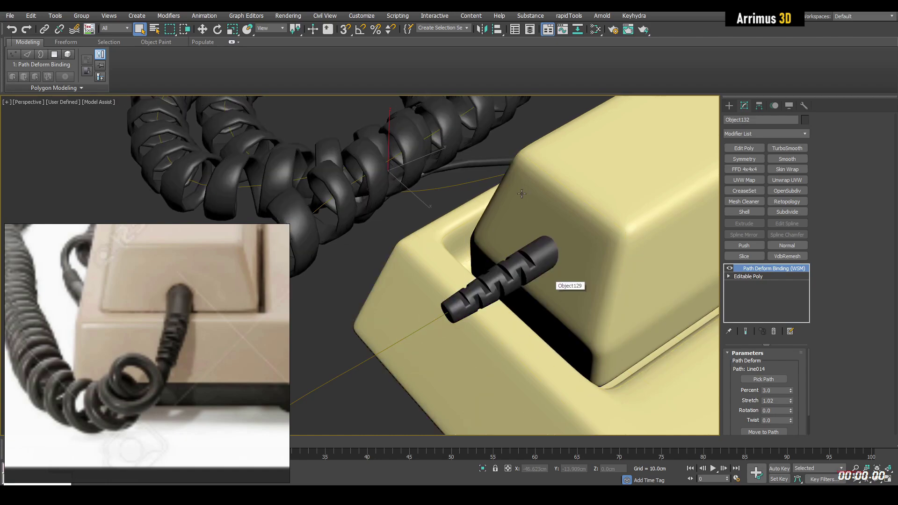
Step: Add an Edit Poly modifier to the sleeves object beneath its Path Deform Binding
scroll(552, 278, down, 5)
alt+middle_drag(510, 279, 523, 237)
scroll(498, 255, down, 2)
click(765, 276)
scroll(537, 255, down, 5)
key(shift+e)
scroll(522, 237, up, 4)
key(ctrl+e)
key(shift+e)
Step: Detach the upper sleeve element as its own object and leave element editing
key(5)
drag(456, 107, 540, 158)
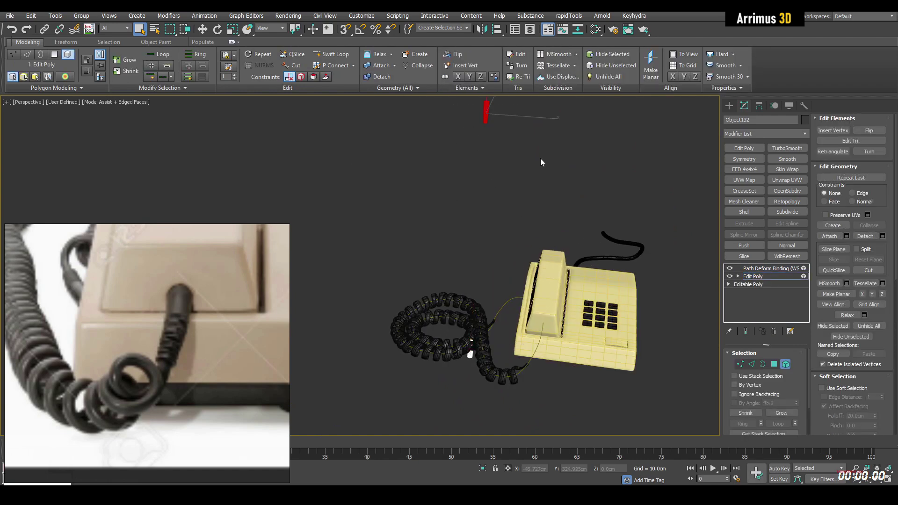
key(shift+e)
middle_drag(540, 164, 531, 185)
click(447, 357)
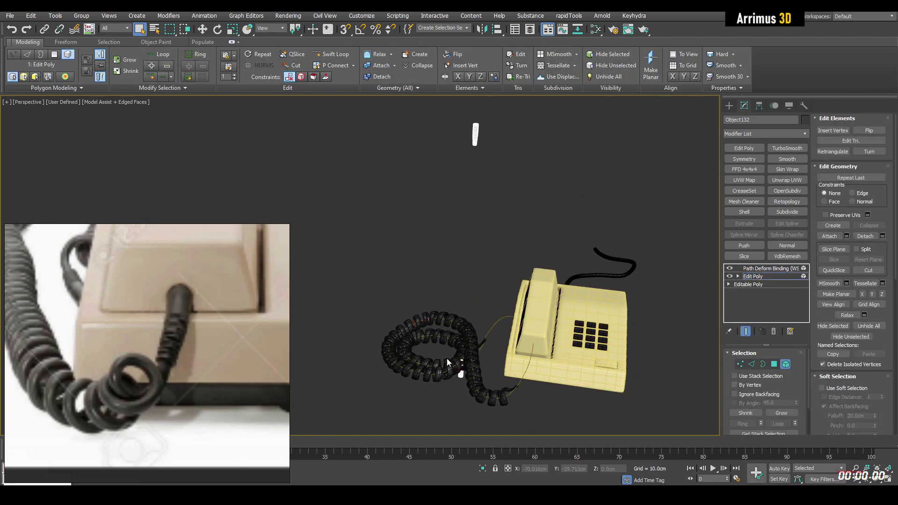
drag(400, 281, 506, 402)
key(shift+e)
click(467, 146)
drag(530, 191, 527, 190)
key(alt+d)
click(588, 332)
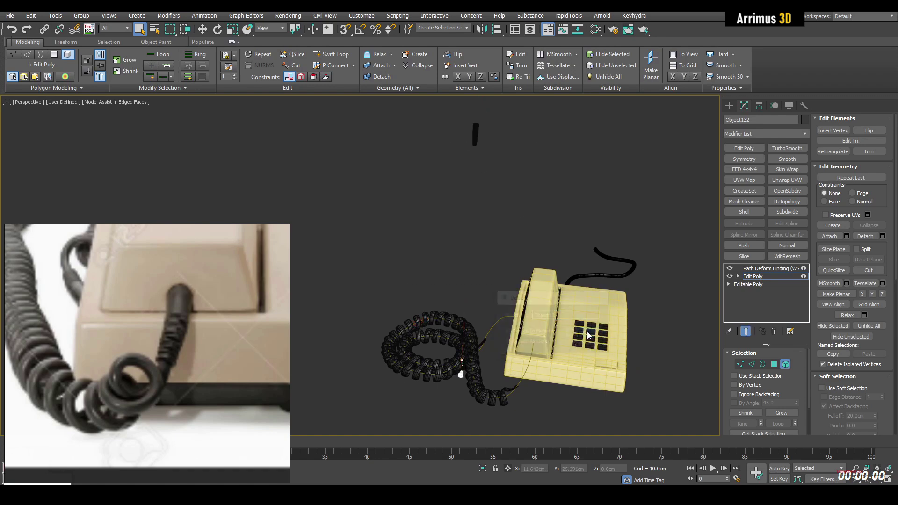
key(5)
Step: Paste the Path Deform Binding onto the detached upper sleeve and set its Stretch to 1
middle_drag(494, 122, 496, 163)
drag(441, 132, 563, 211)
right_click(759, 270)
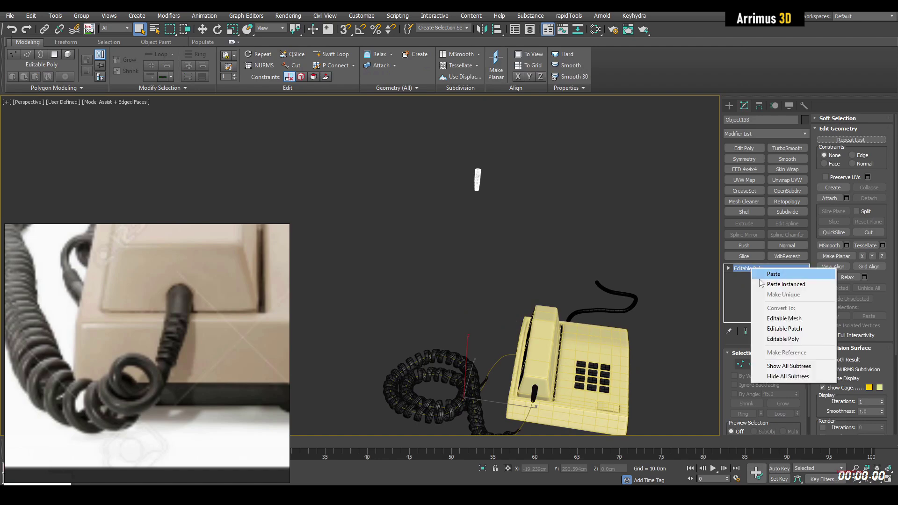
click(767, 274)
alt+middle_drag(571, 264, 568, 295)
scroll(526, 313, up, 4)
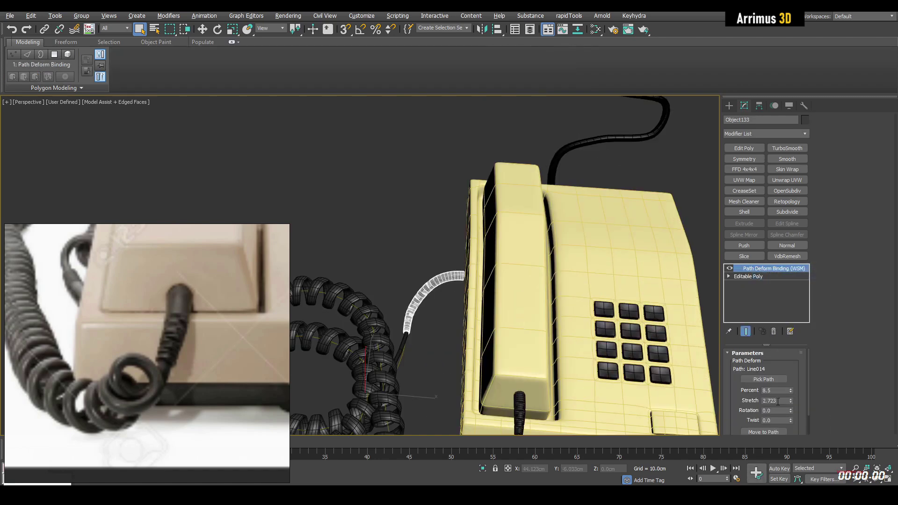
text(1)
key(Return)
Step: Set the detached sleeve's Percent to 66 to move it to the path's far end beside the telephone
alt+middle_drag(542, 285, 538, 173)
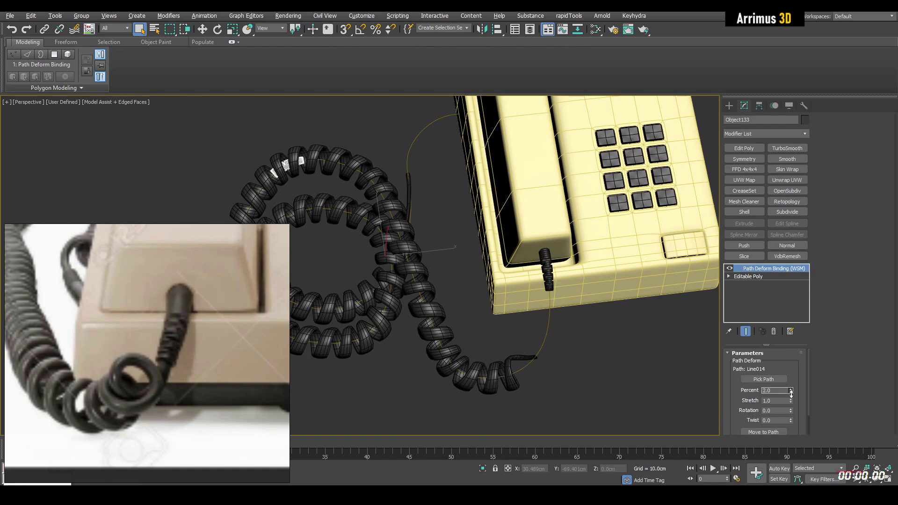
drag(790, 393, 825, 334)
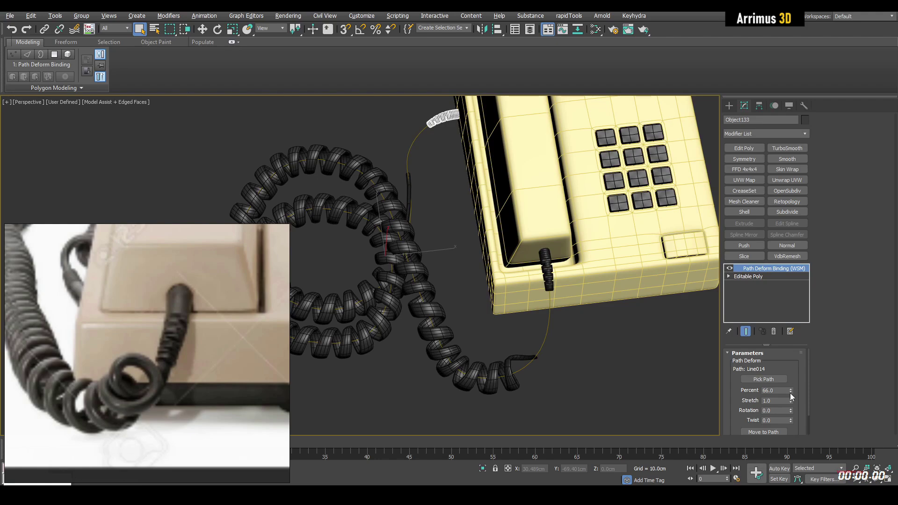
click(789, 393)
click(792, 388)
Step: Adjust the coiled cord's path deformation Stretch so that its ends reach both sleeves
alt+middle_drag(647, 369, 580, 245)
click(400, 295)
middle_drag(399, 295, 507, 260)
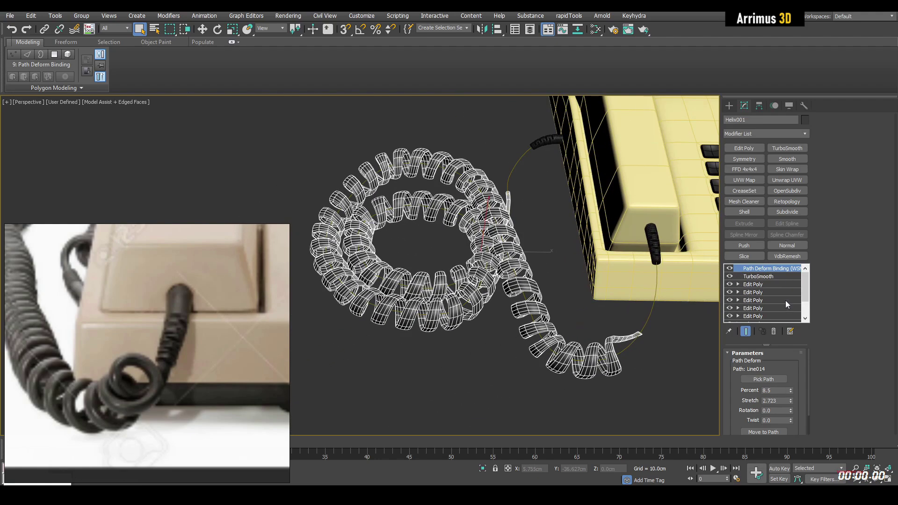
mouse_move(790, 401)
mouse_down()
mouse_move(792, 388)
mouse_move(792, 397)
mouse_up()
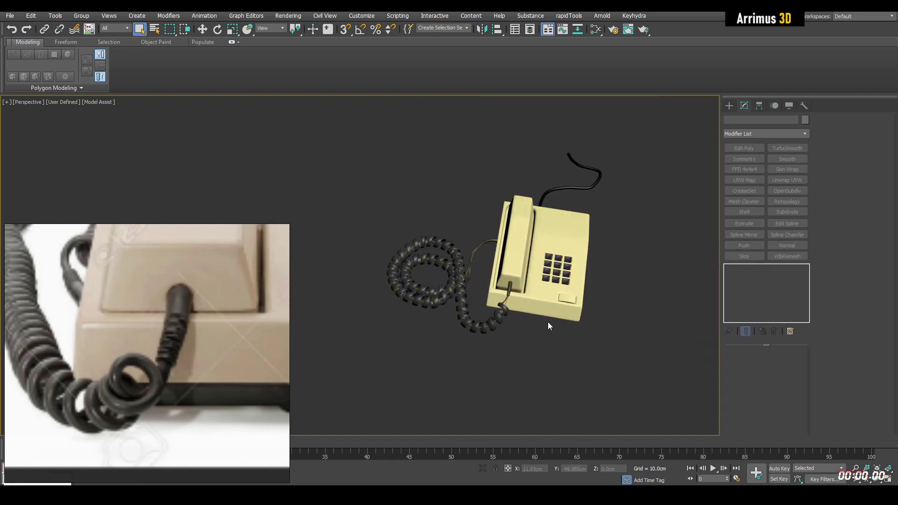
Step: Compare the telephone and its coiled cord with the reference photos from several angles
alt+middle_drag(549, 326, 509, 292)
scroll(236, 281, down, 6)
middle_drag(243, 299, 188, 389)
scroll(504, 297, up, 3)
middle_drag(503, 297, 502, 320)
scroll(253, 290, down, 2)
middle_drag(262, 281, 159, 324)
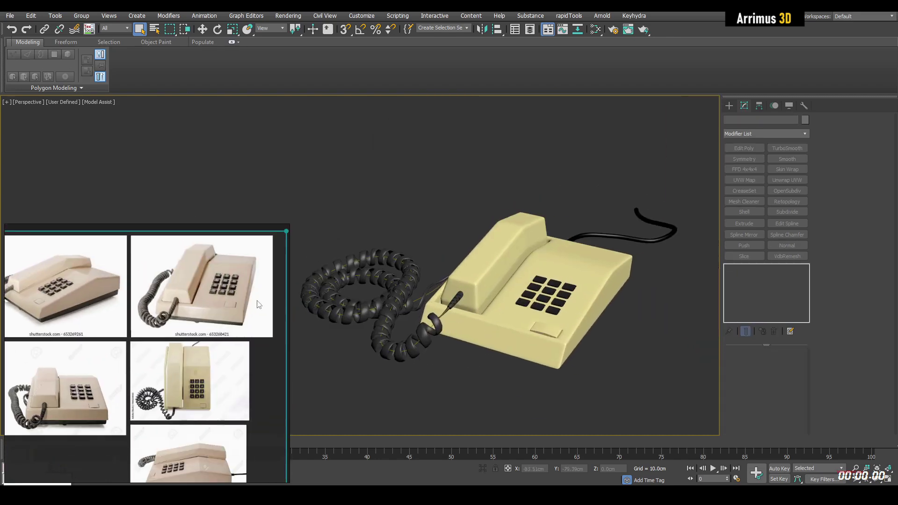
scroll(552, 355, down, 4)
alt+middle_drag(597, 348, 565, 357)
scroll(495, 348, up, 5)
alt+middle_drag(496, 350, 645, 356)
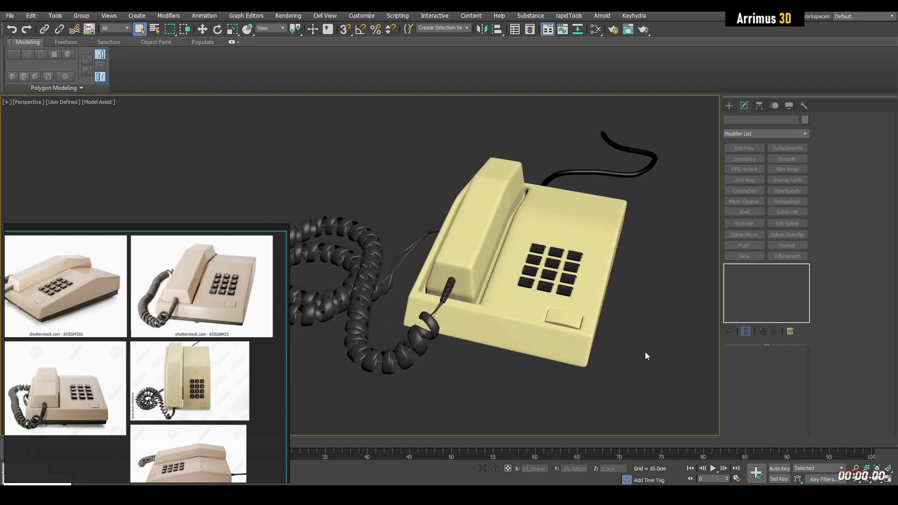